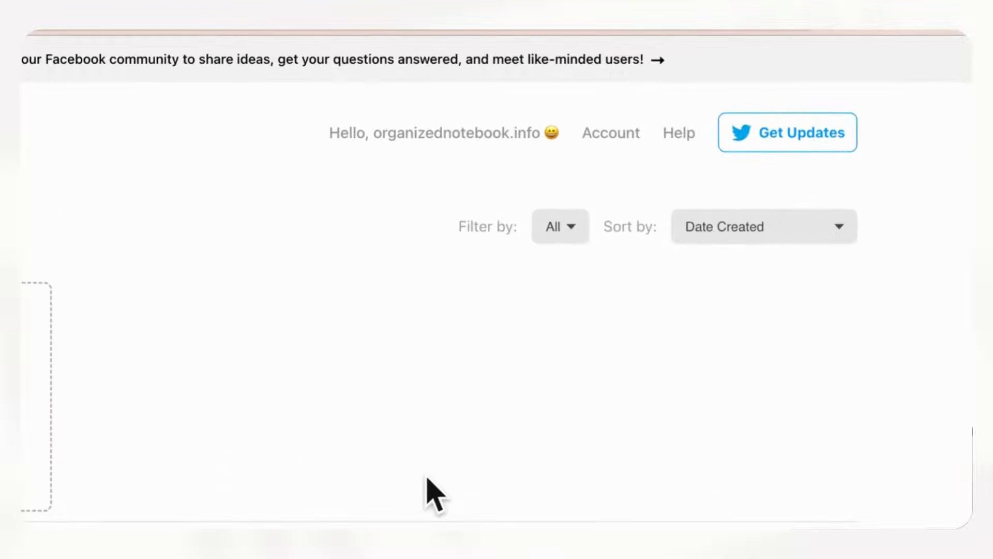
Create a new Button widget from the widget gallery and title it "Button"
scroll(434, 494, down, 5)
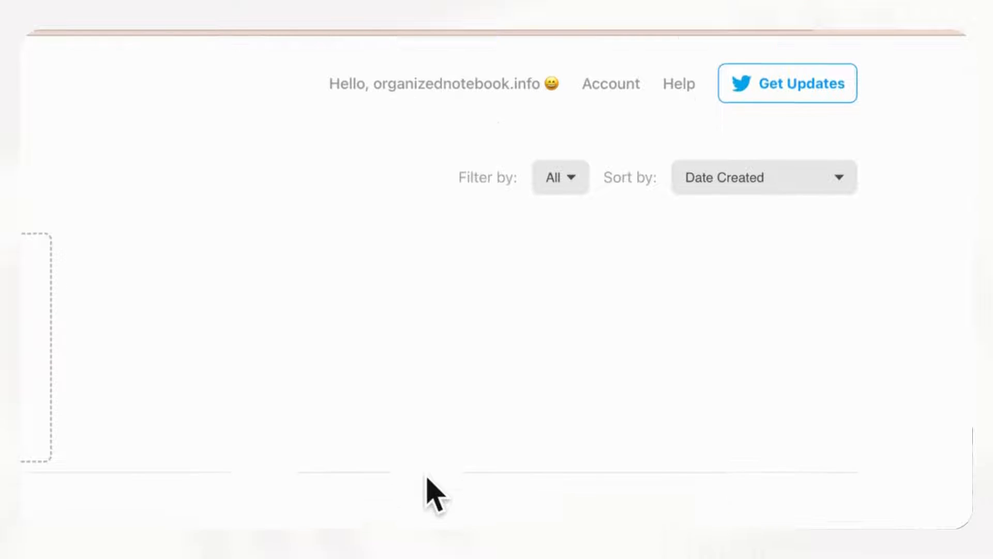
scroll(583, 410, down, 5)
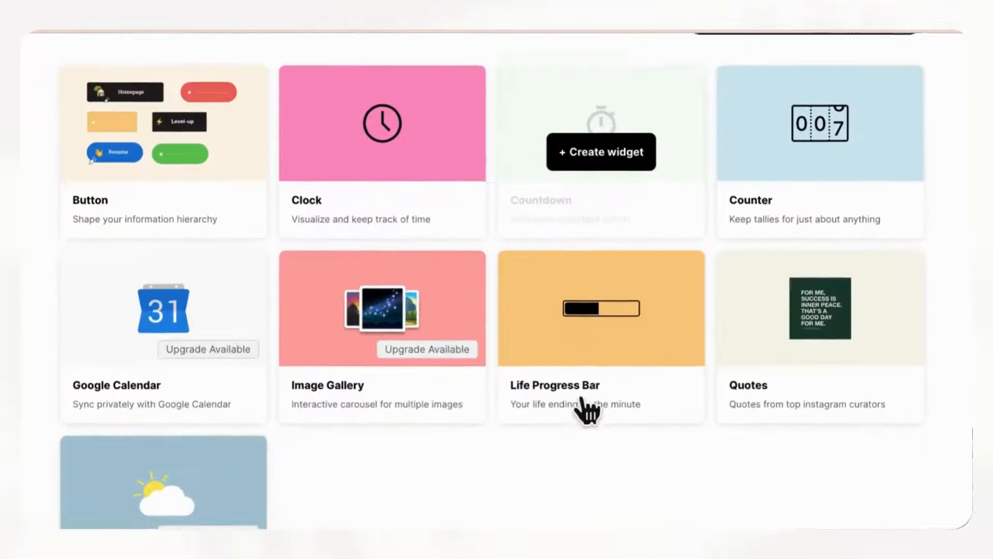
scroll(588, 410, up, 6)
scroll(573, 405, down, 4)
scroll(572, 391, down, 1)
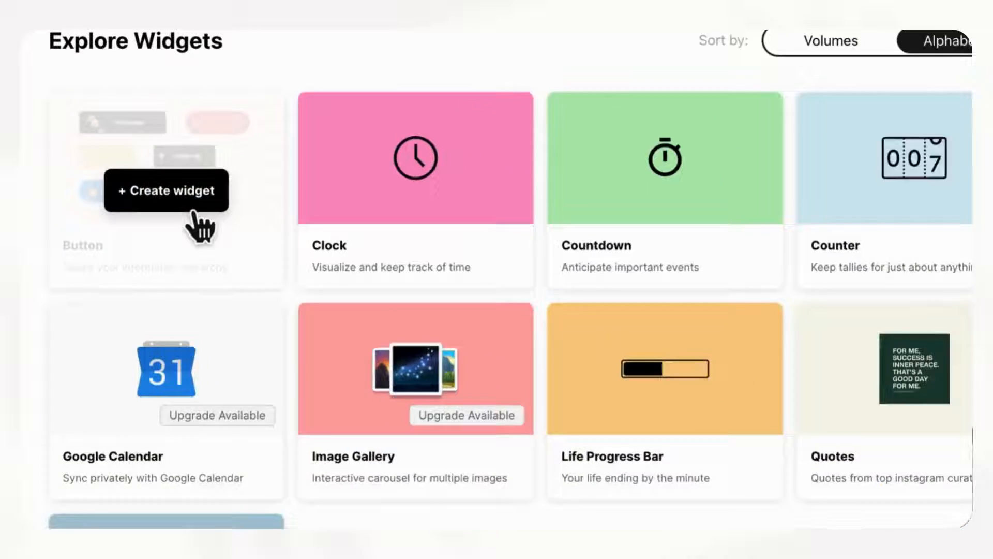
click(243, 244)
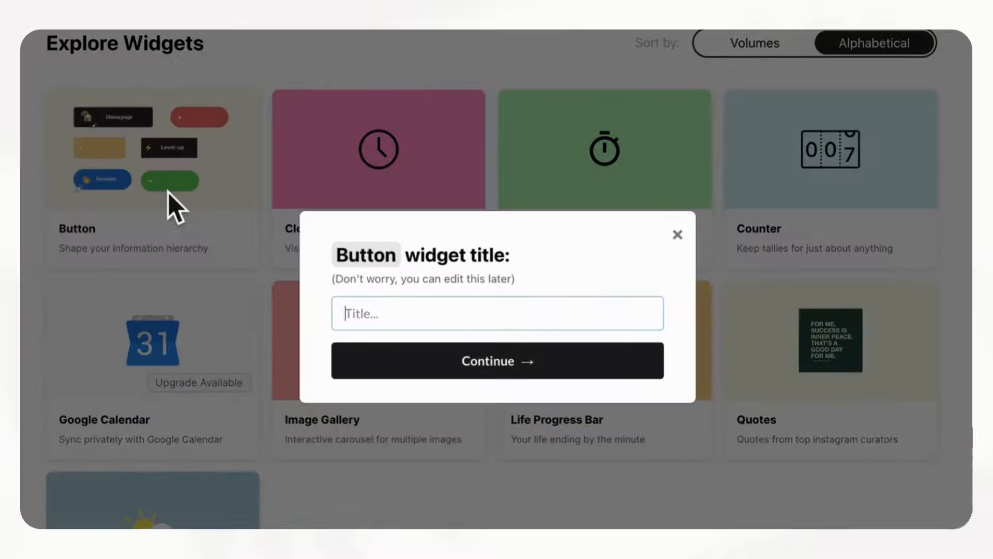
click(410, 323)
text(Button)
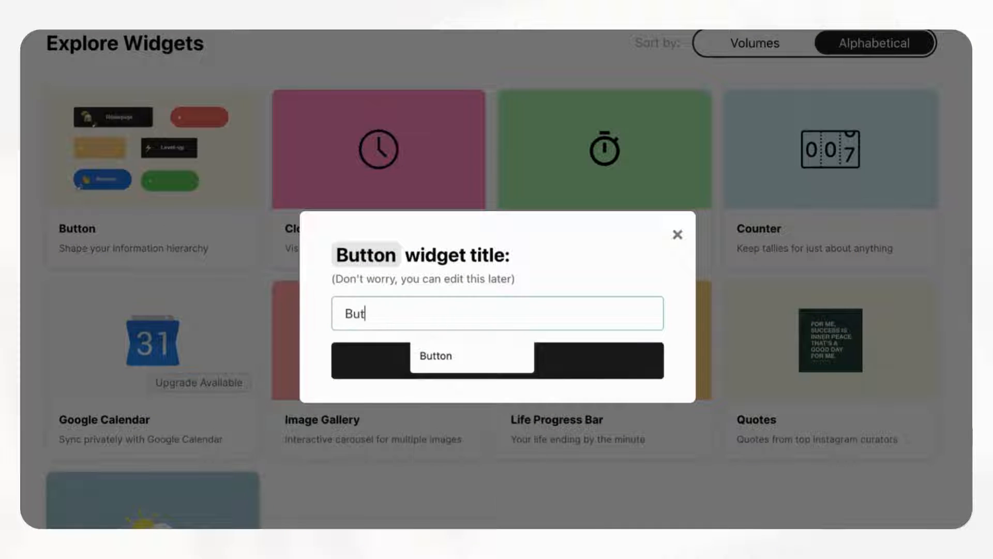
key(Return)
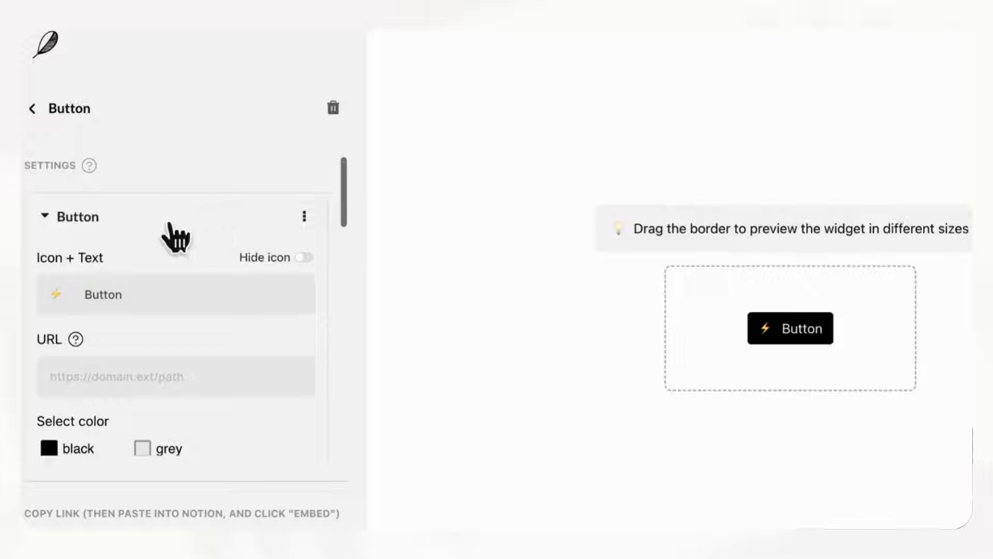
Label the first button "Website" and give it the blue globe emoji as its icon
scroll(171, 234, down, 3)
scroll(133, 225, up, 3)
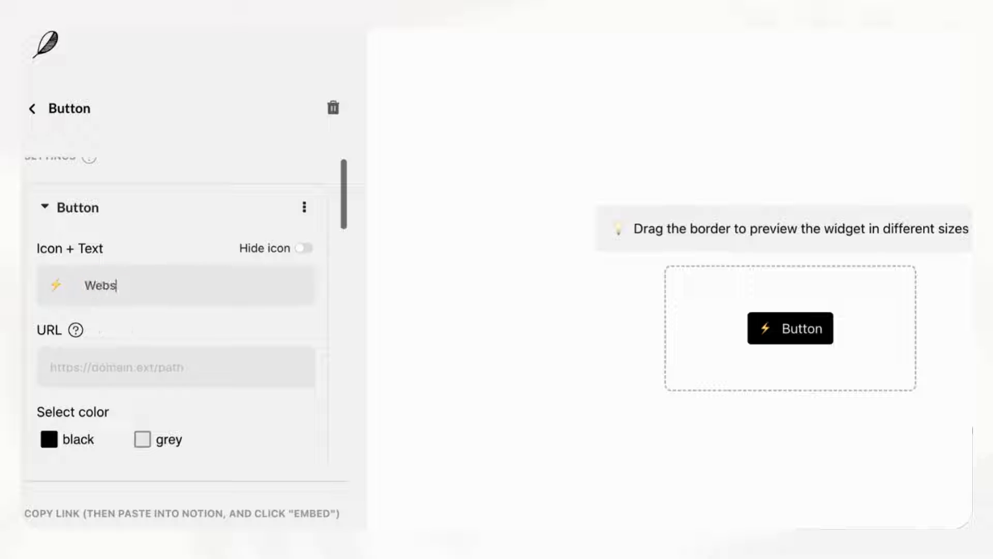
click(75, 300)
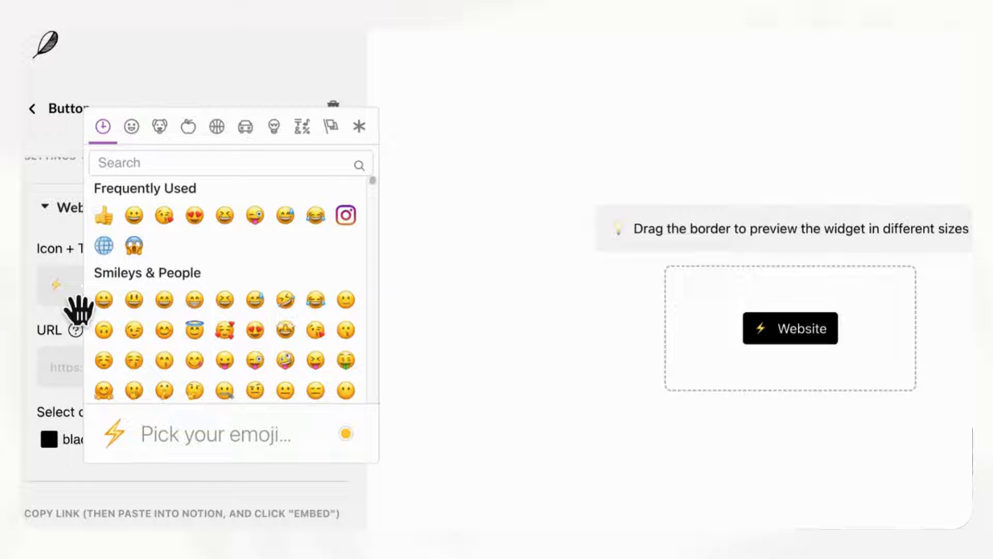
click(105, 247)
click(66, 269)
Set the Website button's color to grey and expand its advanced color settings
scroll(155, 367, down, 2)
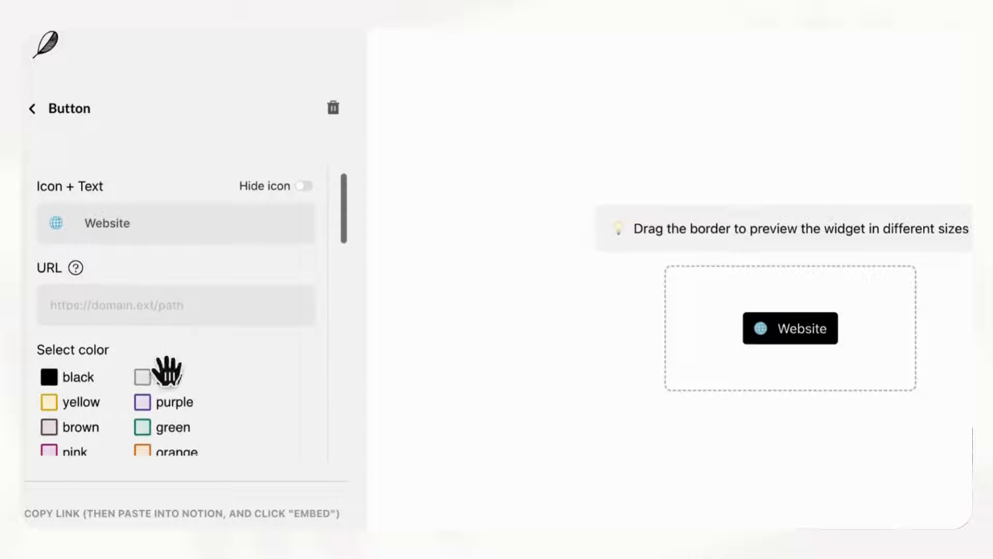
scroll(227, 425, down, 2)
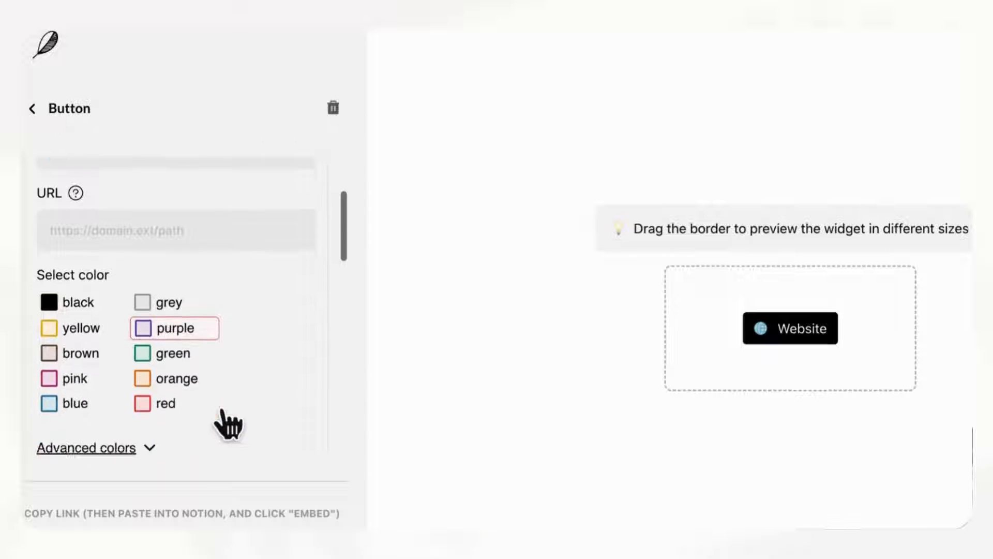
click(195, 311)
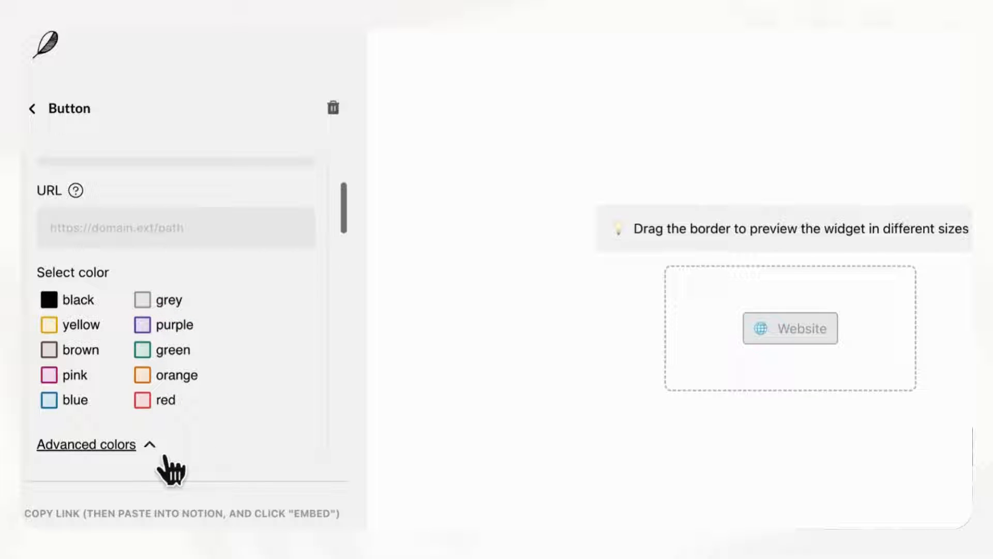
scroll(233, 438, down, 5)
scroll(228, 339, down, 1)
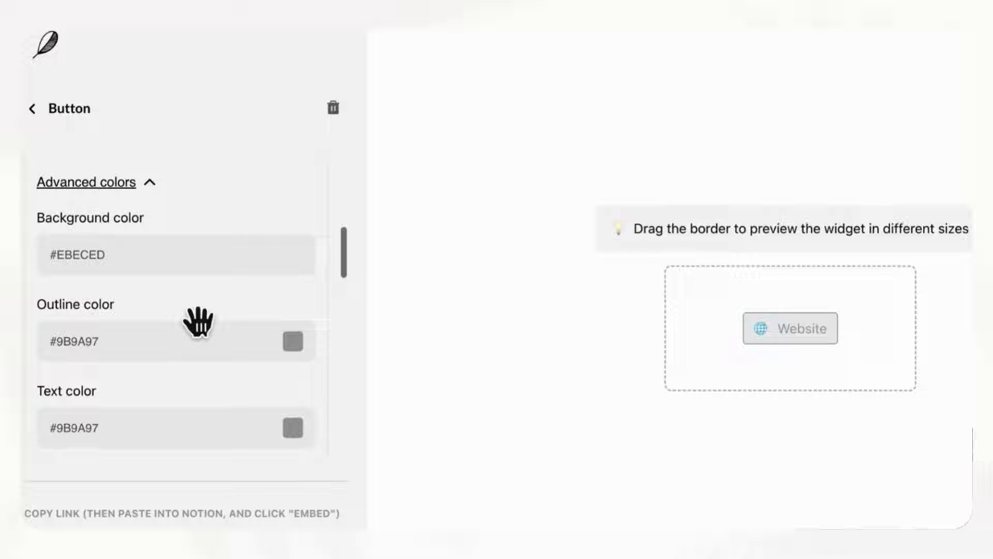
scroll(186, 317, up, 6)
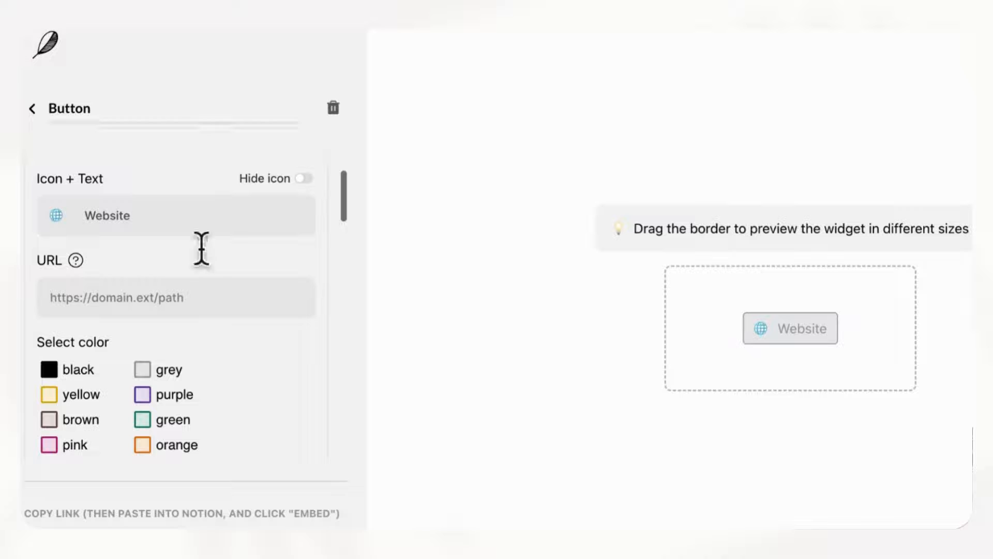
click(173, 311)
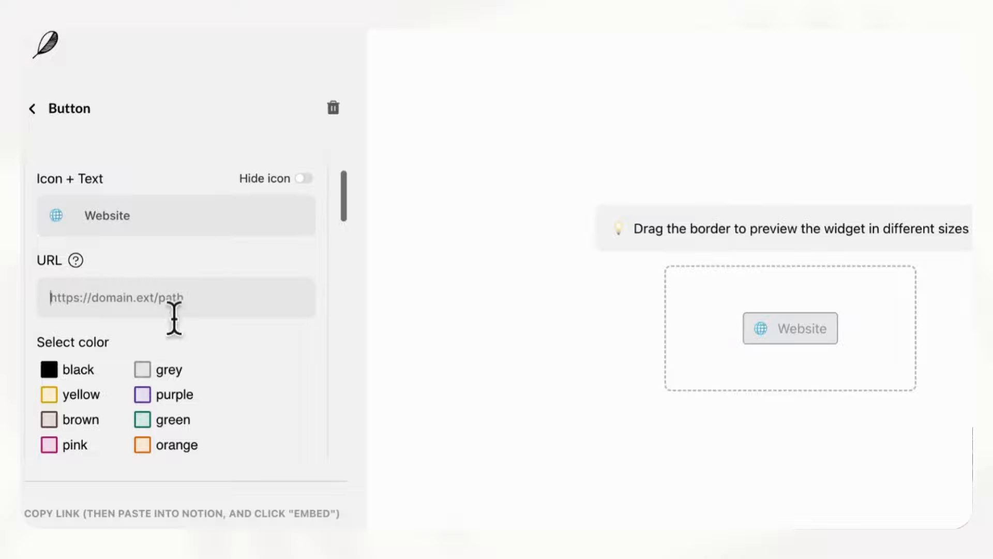
text(https://theorganizednotebook.com/)
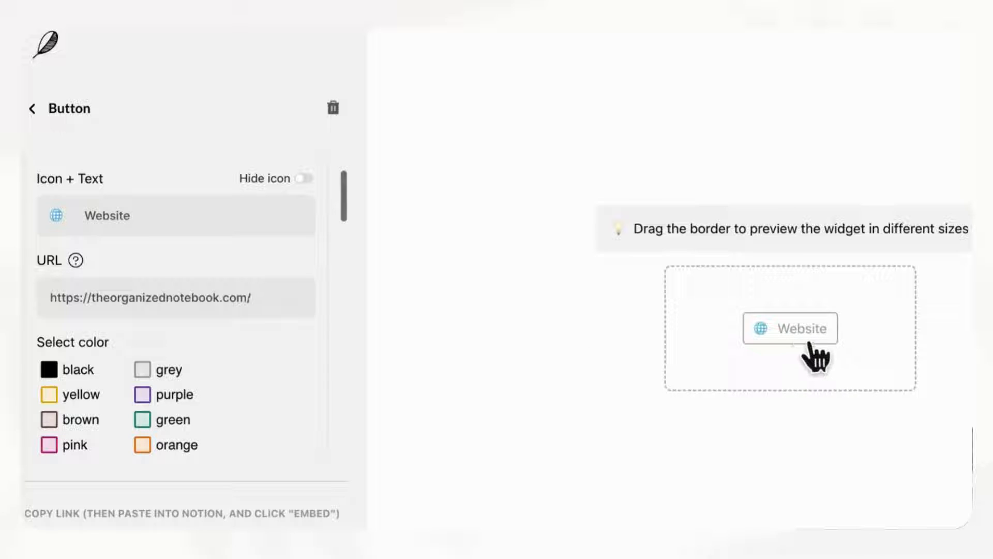
Add a second button to the widget and expand its settings
scroll(336, 348, down, 5)
scroll(336, 348, up, 3)
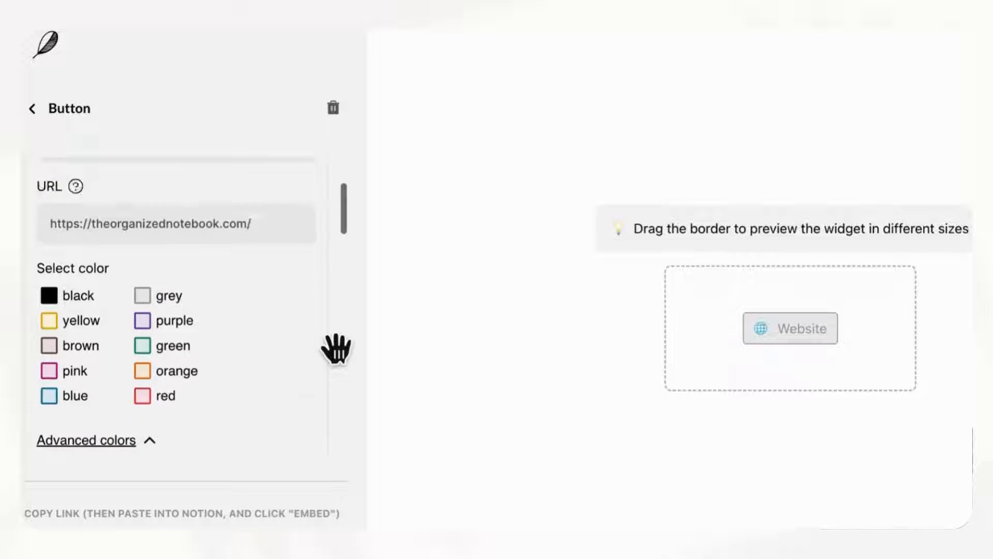
scroll(336, 347, down, 10)
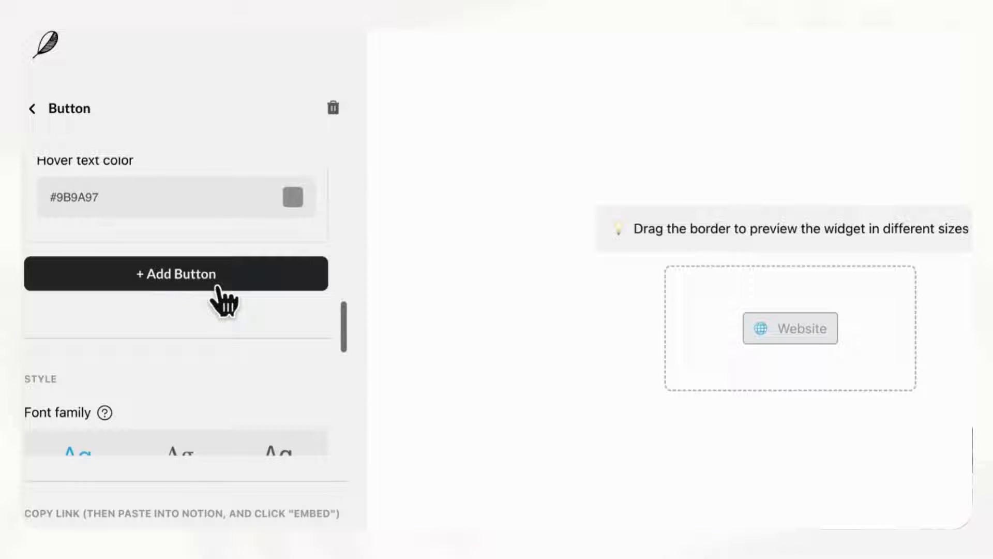
click(217, 287)
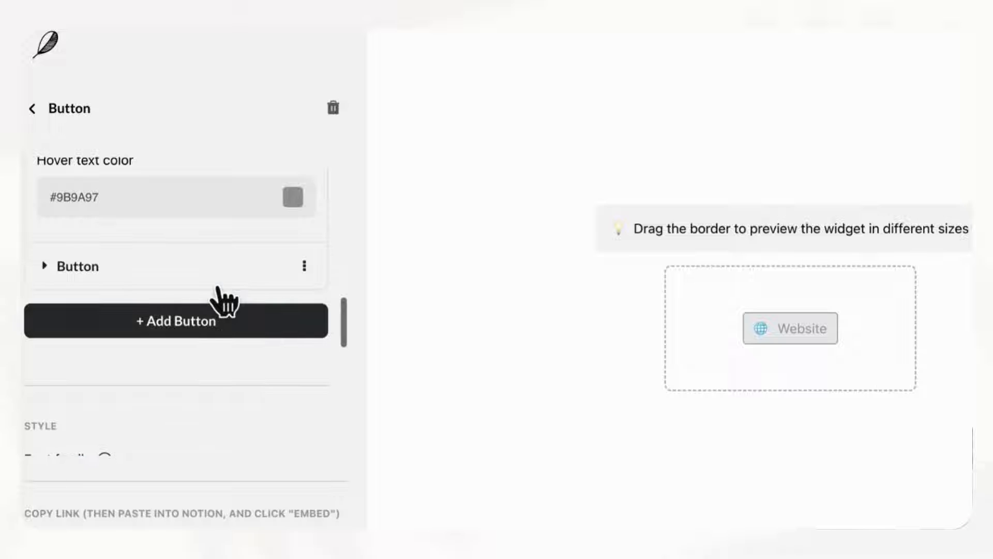
click(53, 277)
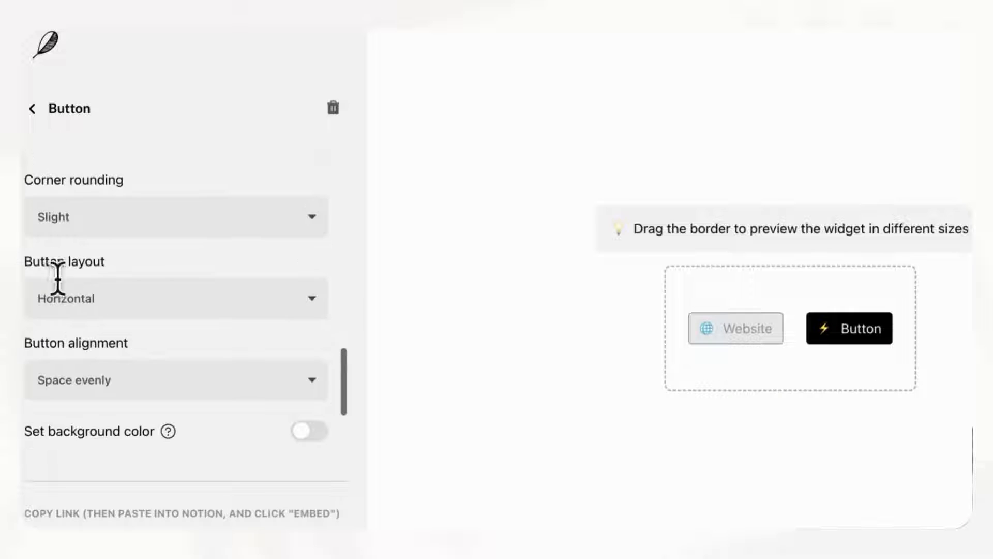
Label the second button "Instagram", give it the Instagram icon and set its color to grey
scroll(147, 328, up, 2)
scroll(149, 331, up, 8)
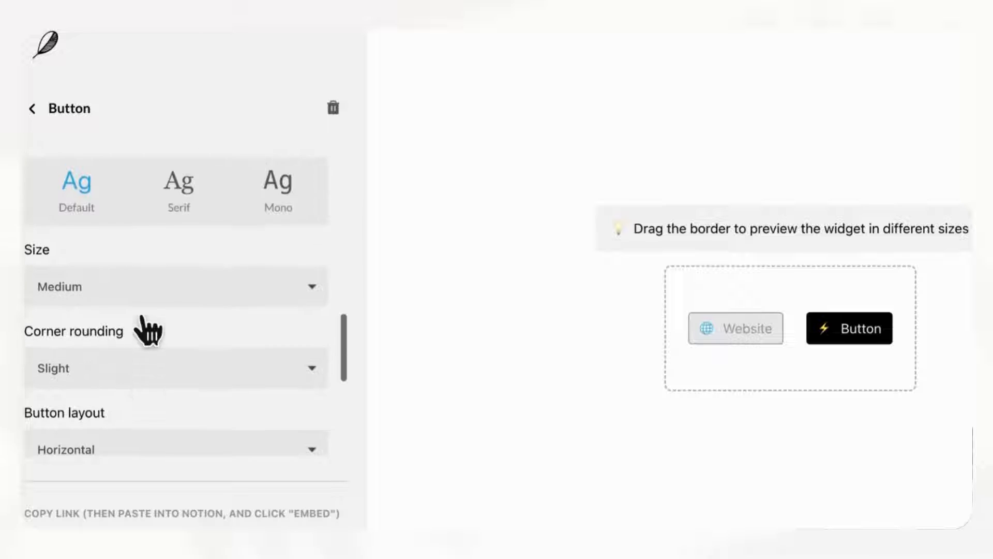
scroll(138, 321, up, 3)
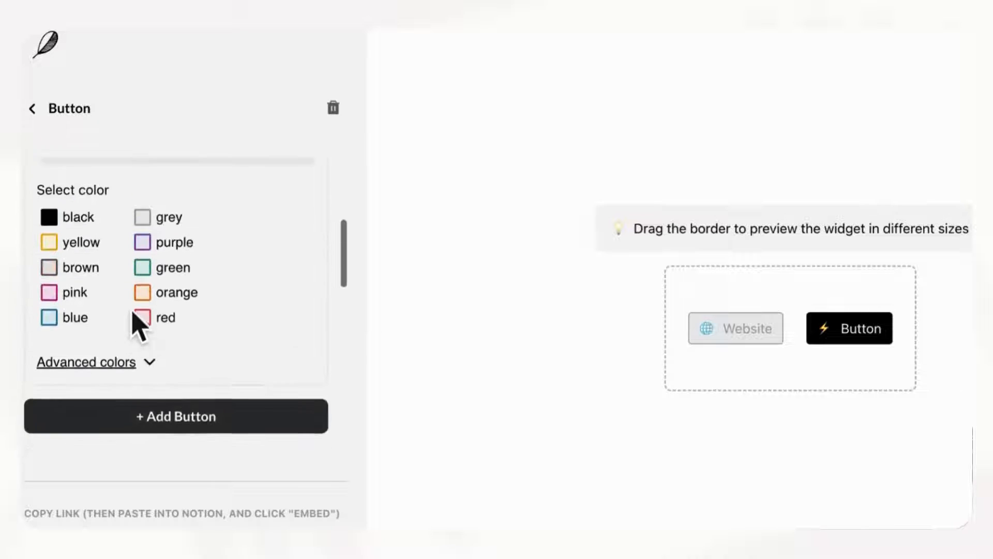
scroll(134, 318, down, 12)
scroll(142, 323, up, 10)
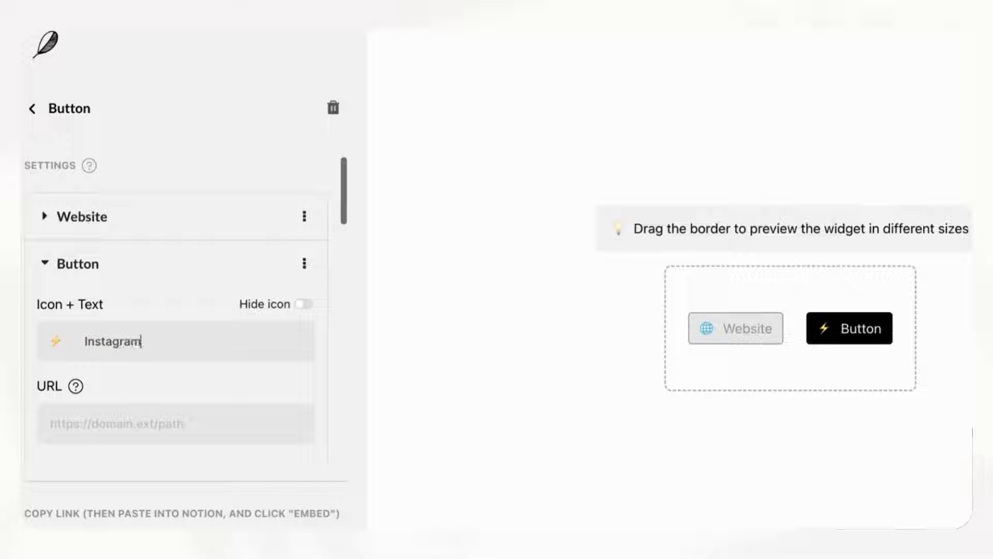
click(62, 343)
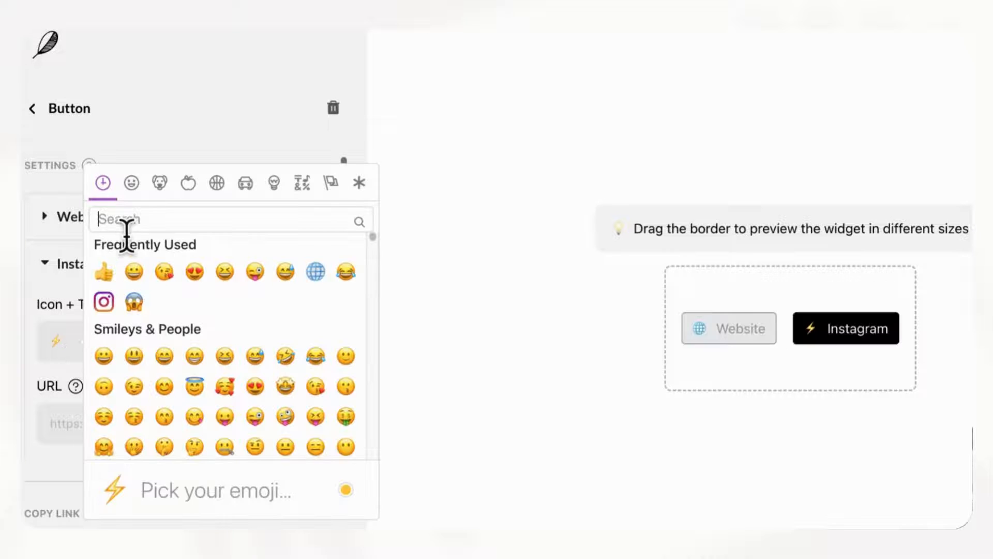
text(insta)
click(103, 272)
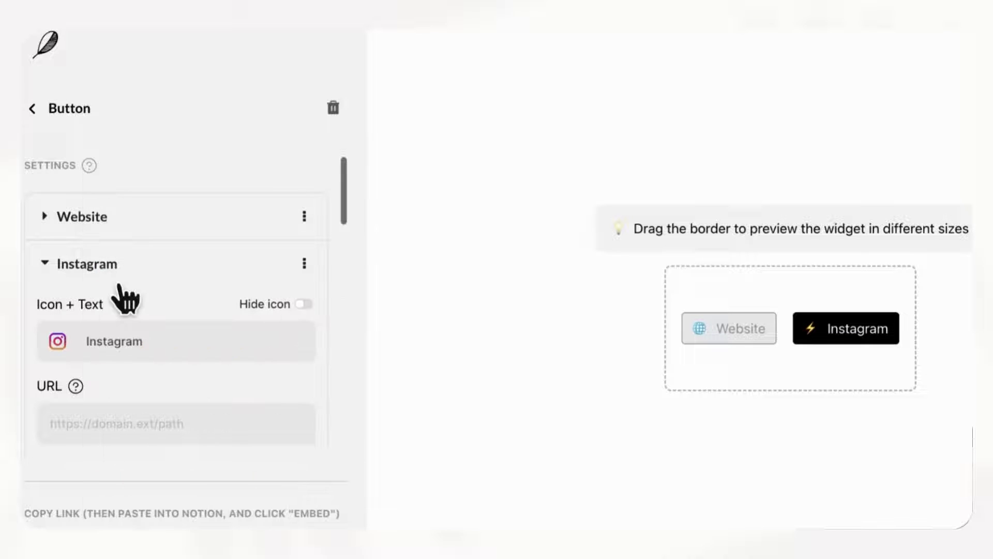
scroll(180, 363, down, 3)
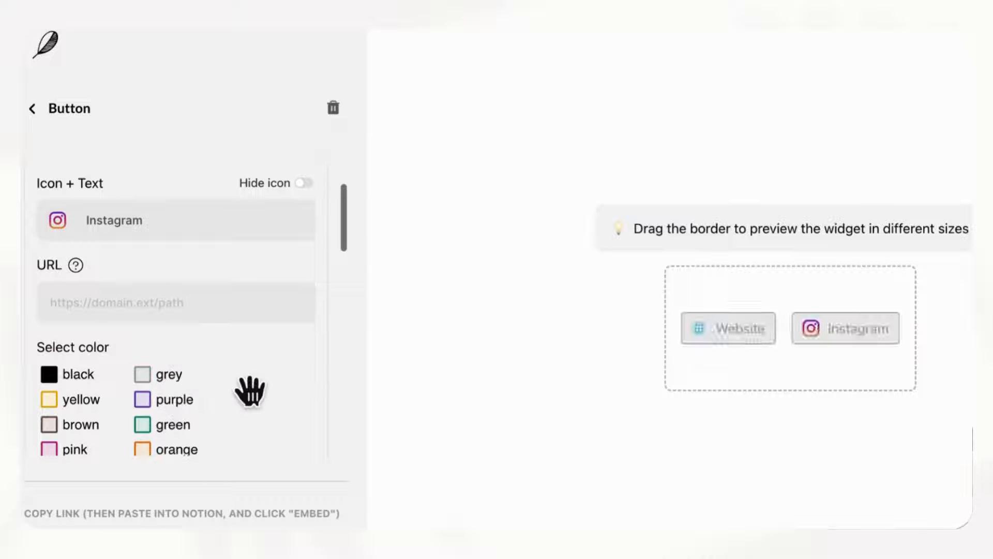
Try the Vertical button layout for the widget and switch it back to Horizontal
scroll(250, 392, down, 10)
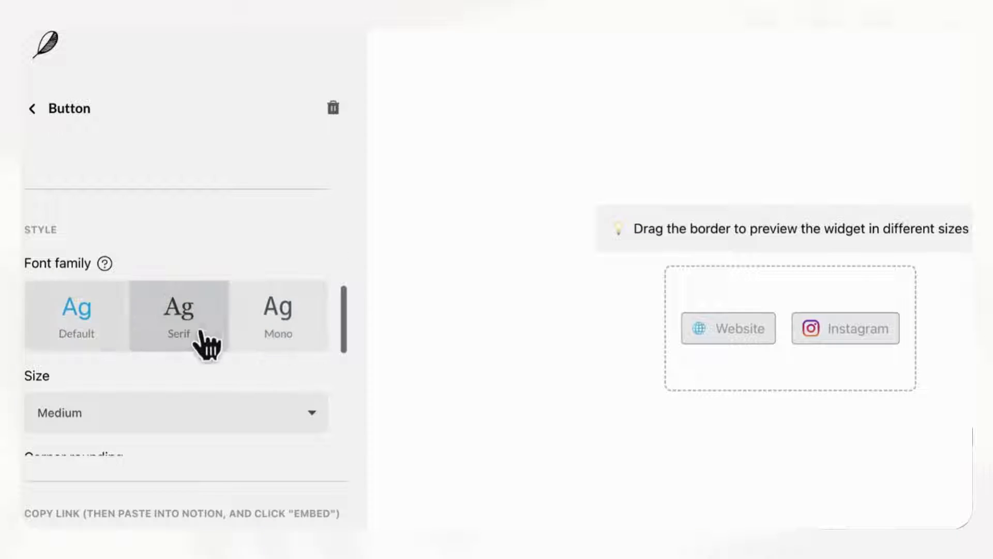
scroll(262, 352, down, 1)
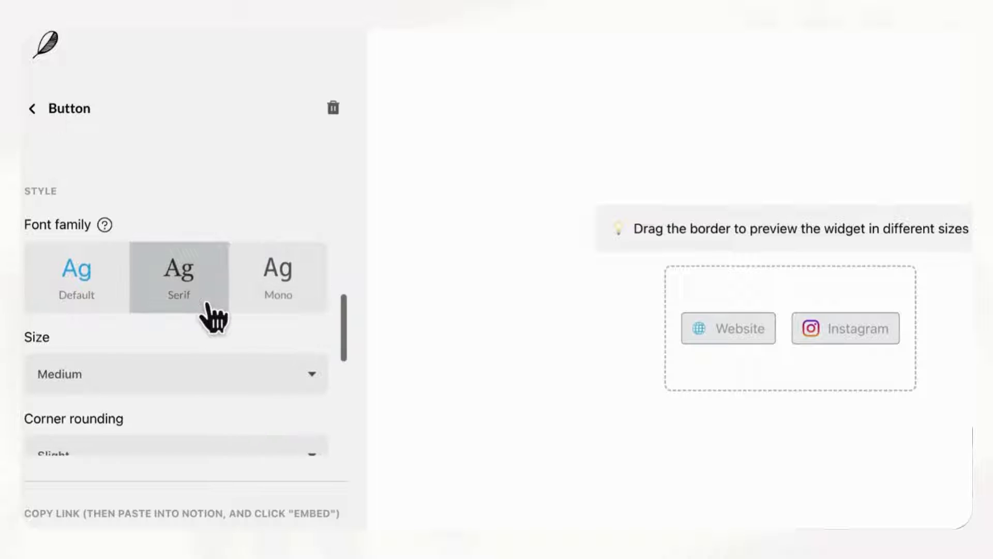
scroll(212, 313, down, 3)
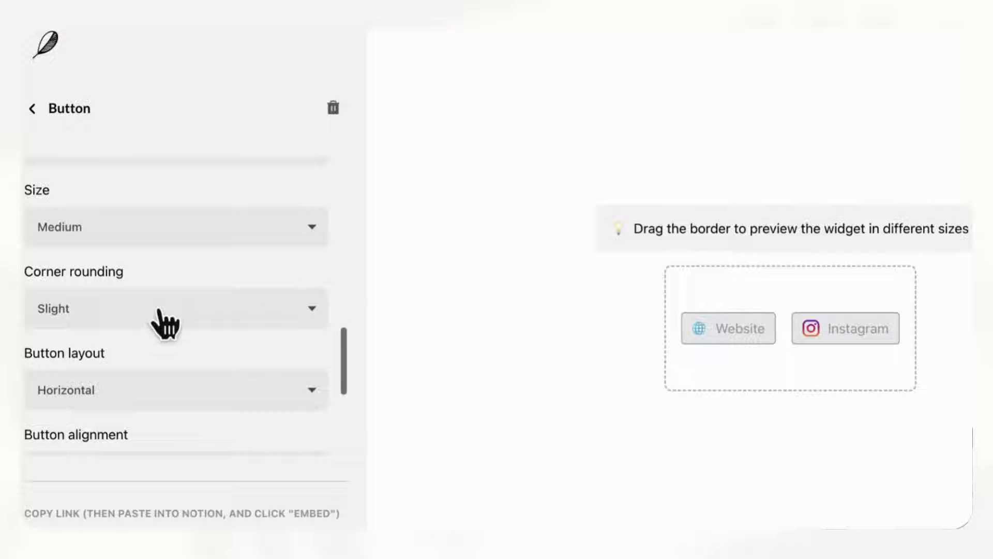
scroll(155, 289, down, 4)
click(176, 228)
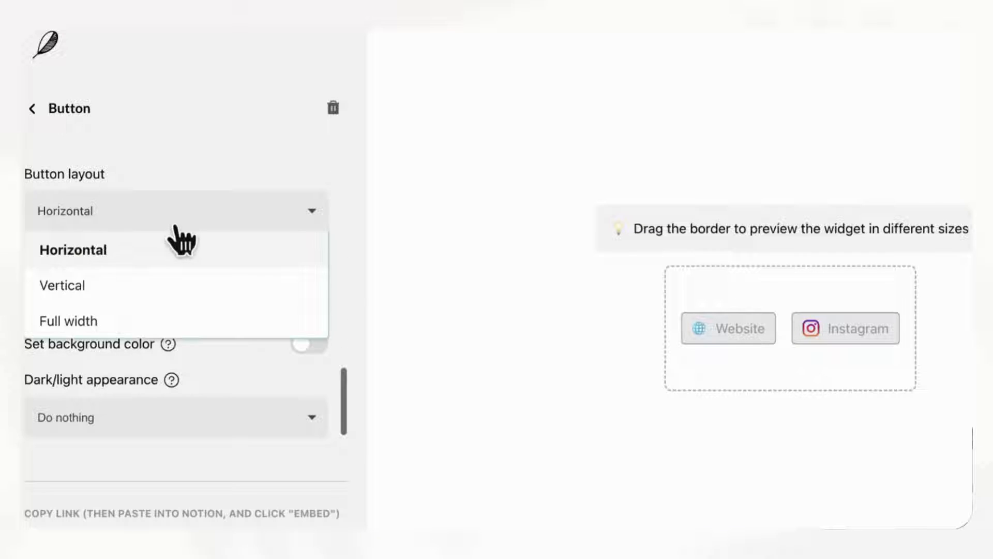
click(173, 289)
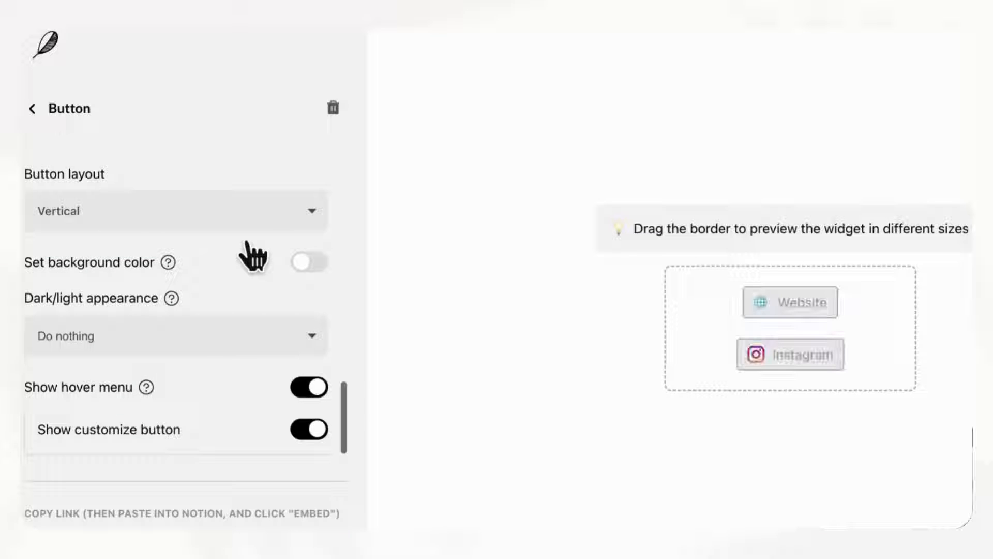
click(309, 228)
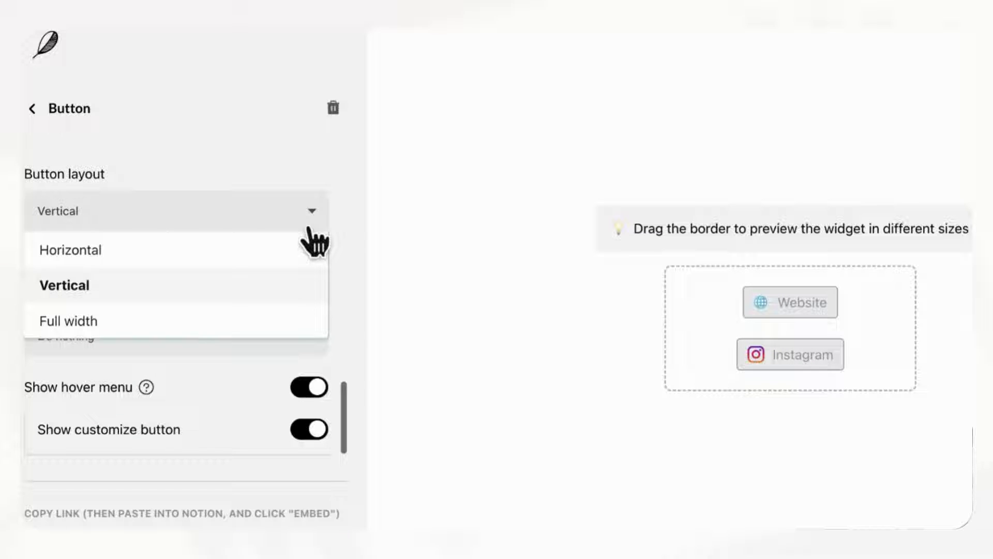
click(280, 250)
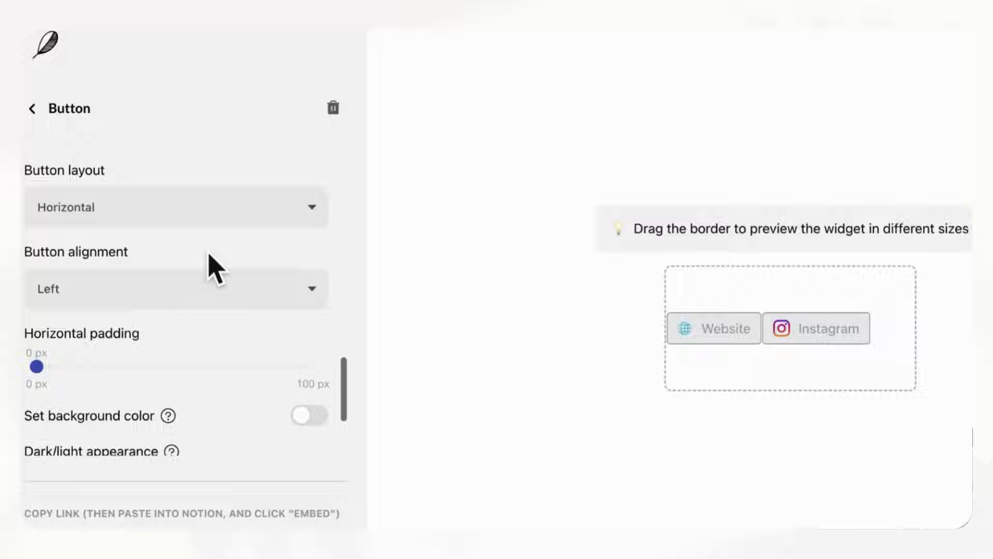
Set the button alignment to Space evenly
scroll(221, 334, down, 1)
click(288, 264)
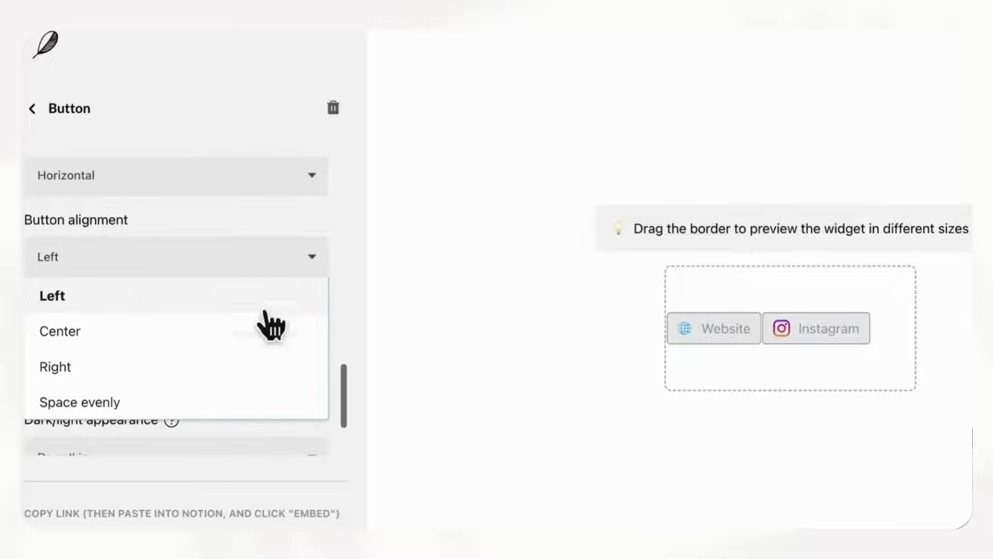
click(254, 408)
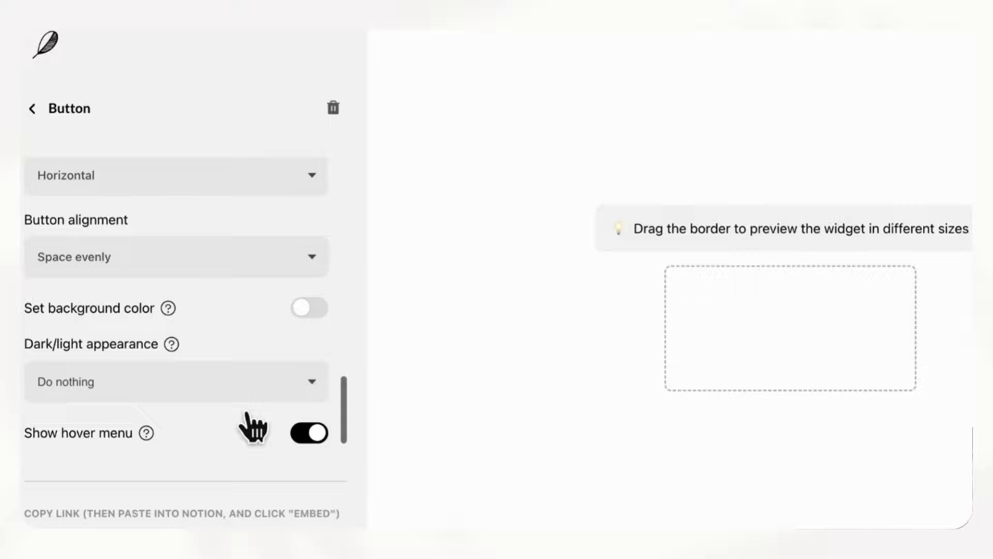
scroll(284, 337, down, 2)
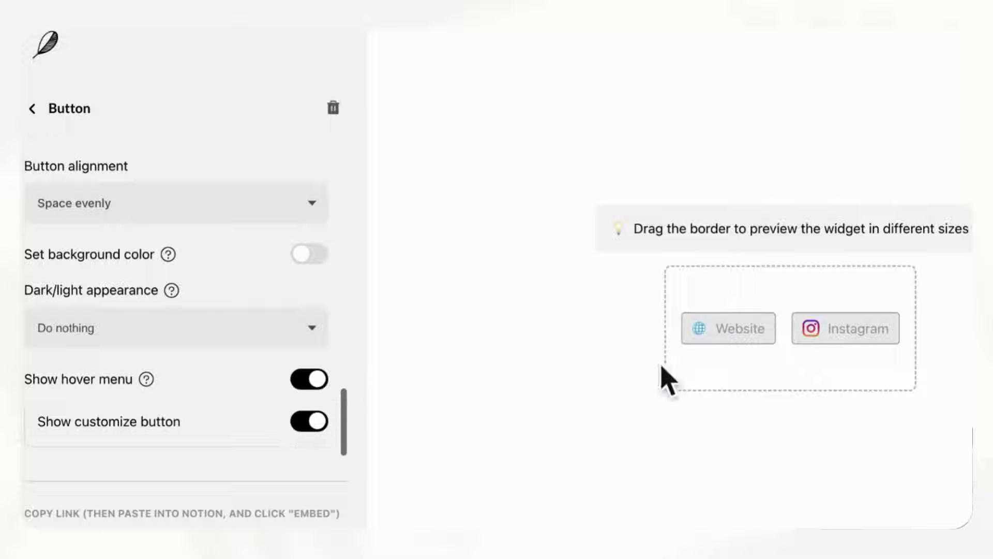
Turn off the hover menu for the button widget and copy the widget's link
mouse_move(805, 386)
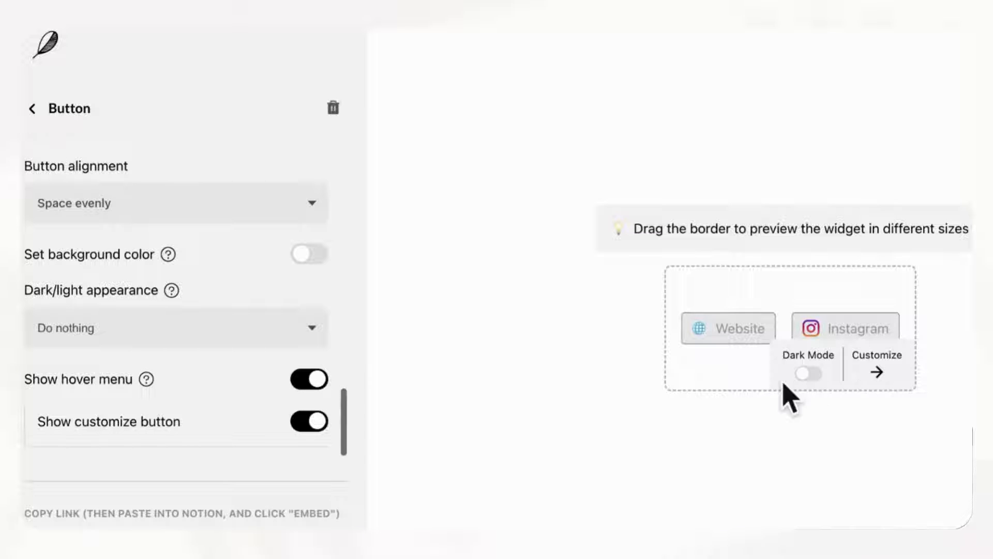
click(326, 382)
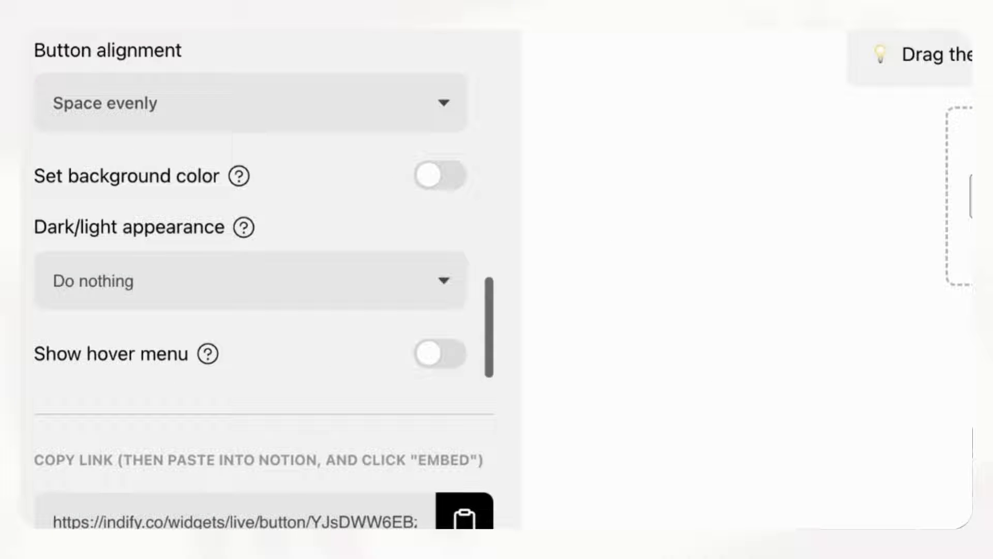
click(464, 517)
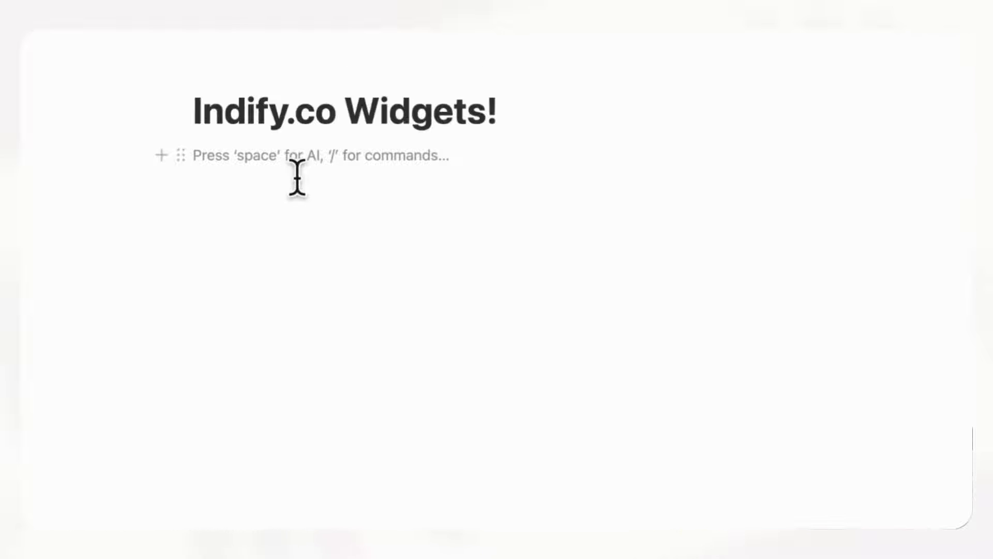
Switch to the Indify.co Widgets! page in Notion, embed the copied button widget link, and reduce the embed's height and width
key(ctrl+v)
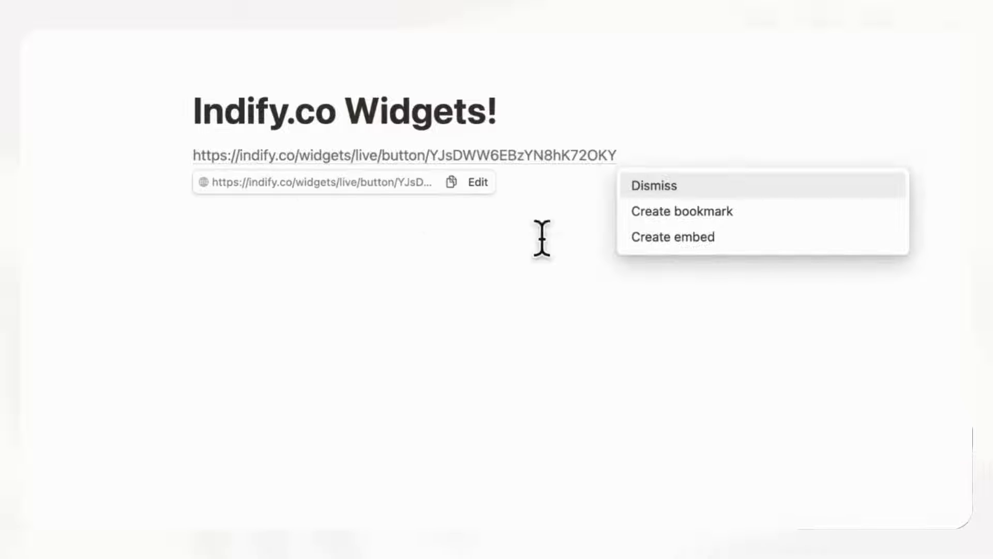
click(702, 250)
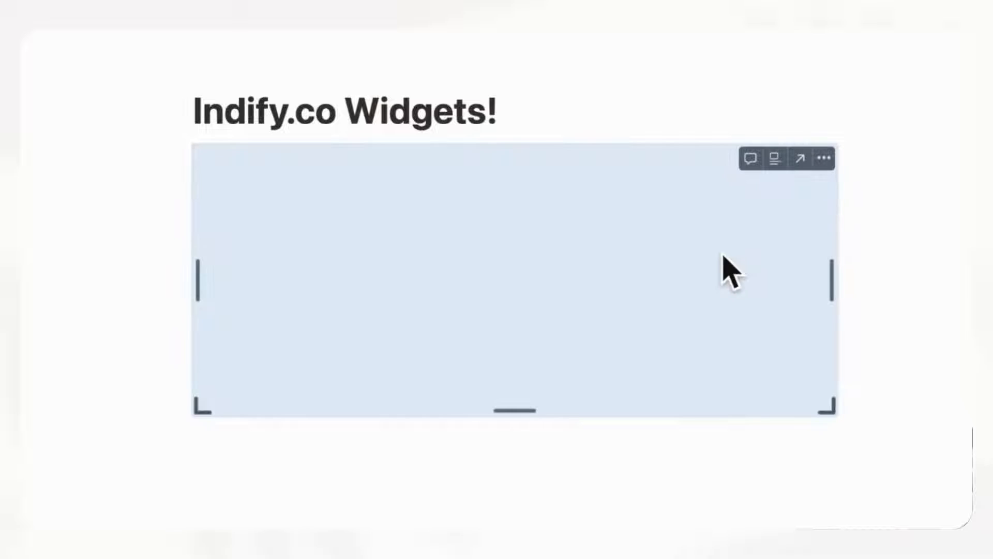
click(585, 484)
drag(538, 429, 563, 240)
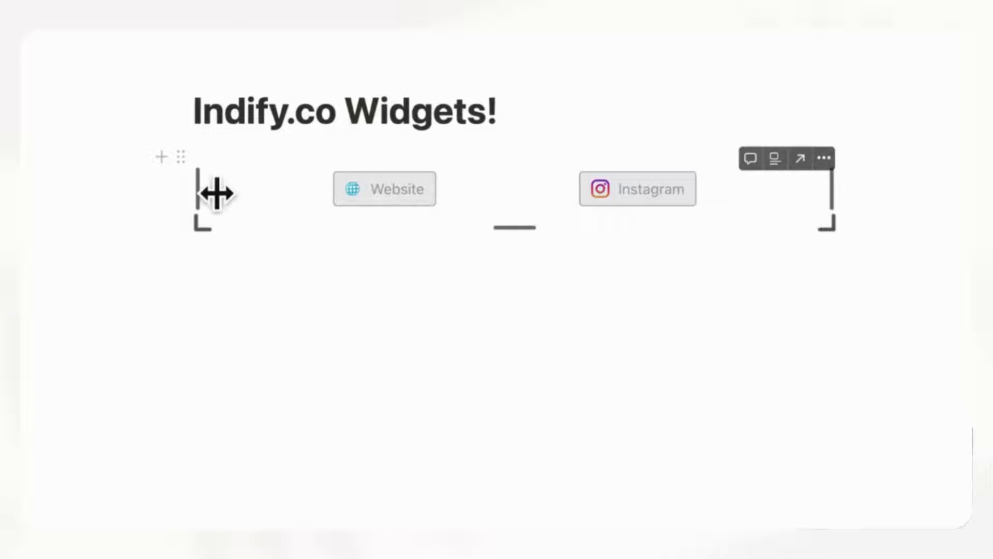
drag(216, 193, 374, 186)
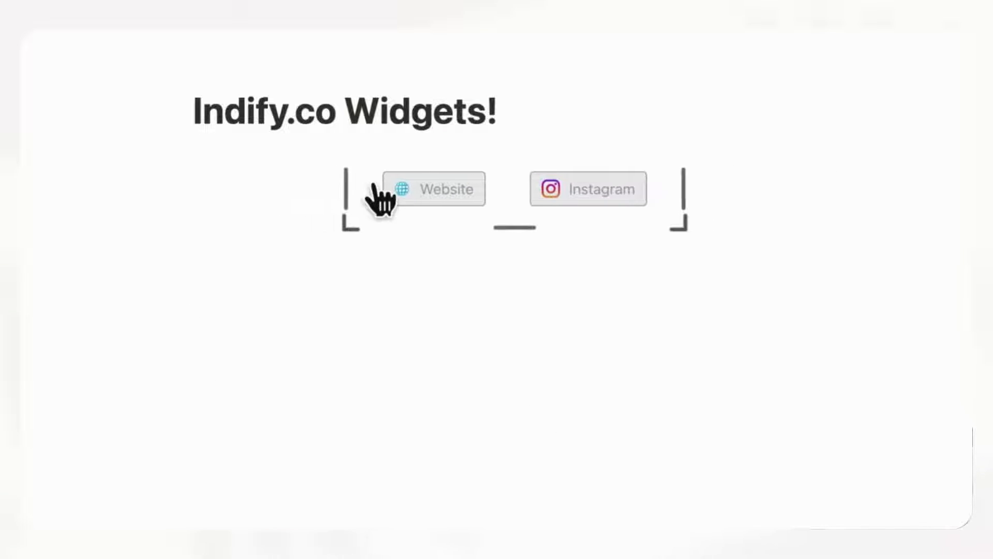
Add a 2 columns block under the page title and move the button widget into its first column
click(524, 118)
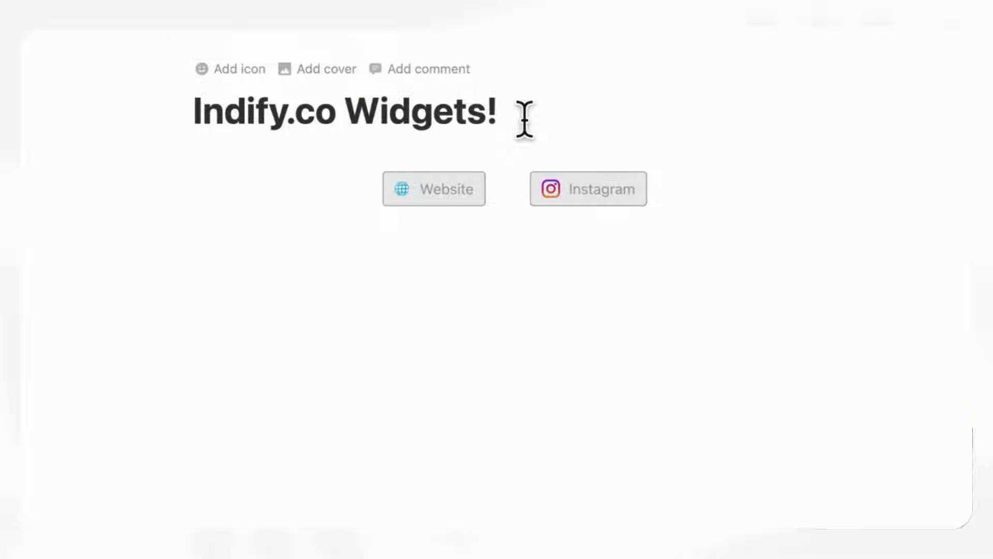
key(Return)
text(/column)
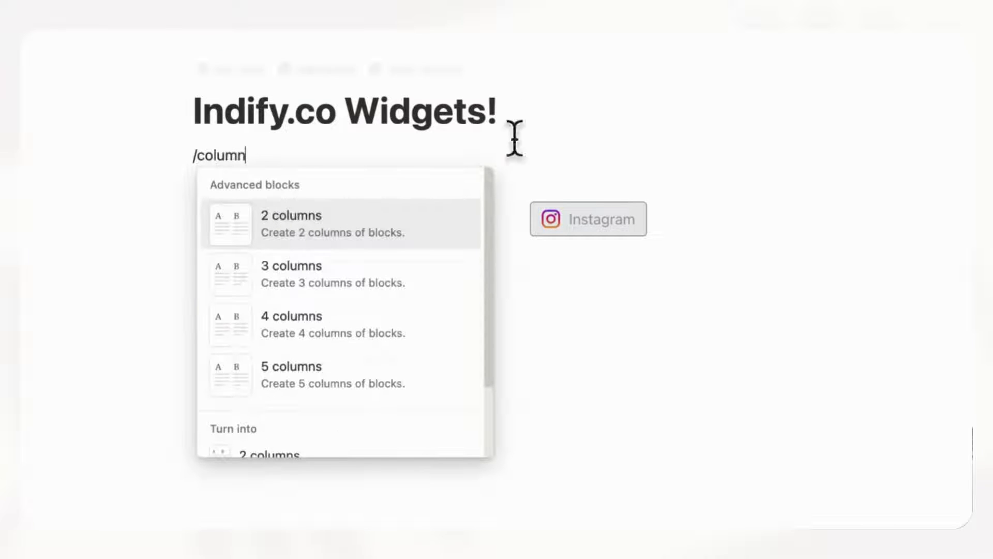
click(455, 233)
drag(331, 213, 274, 189)
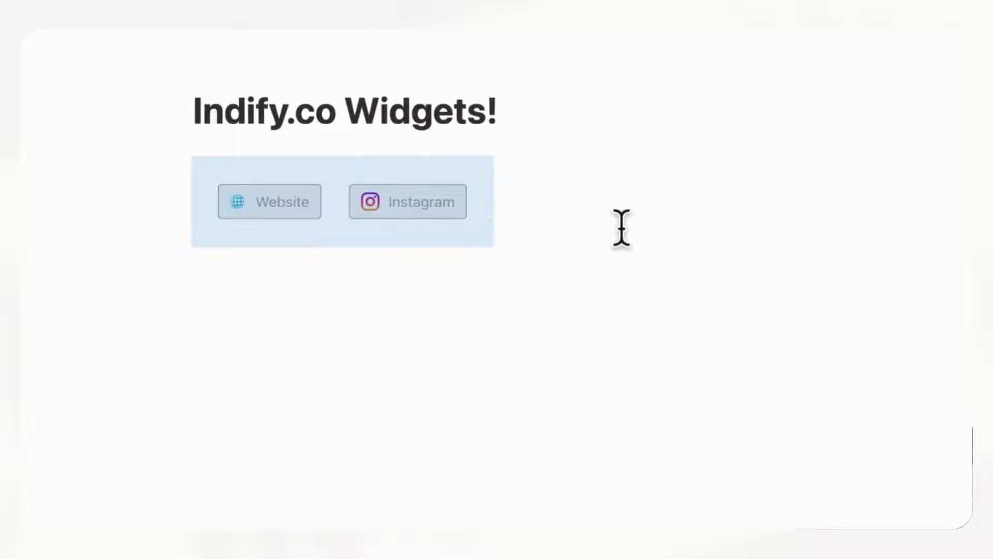
click(648, 216)
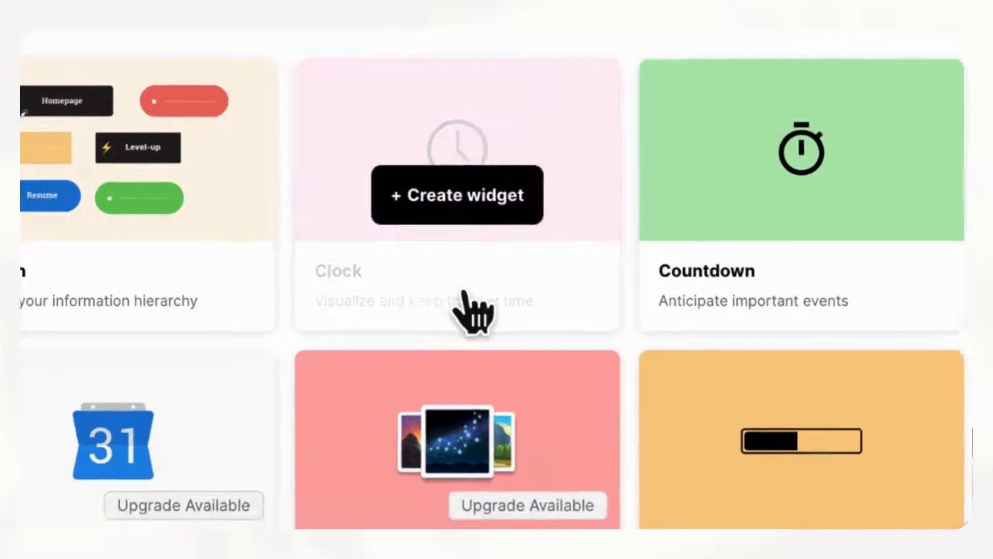
Switch back to Indify and create a Clock widget titled "Clock"
click(483, 203)
text(Clock)
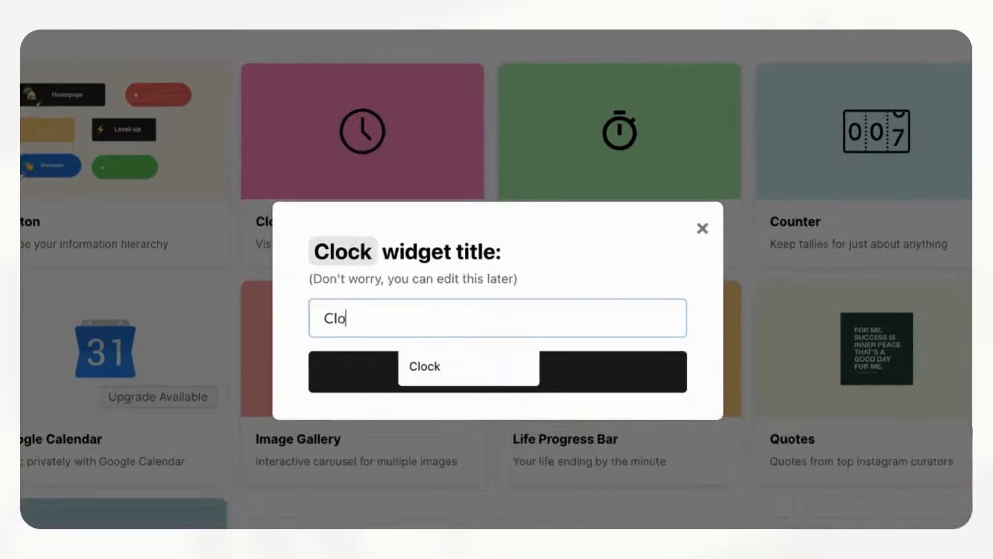
key(Return)
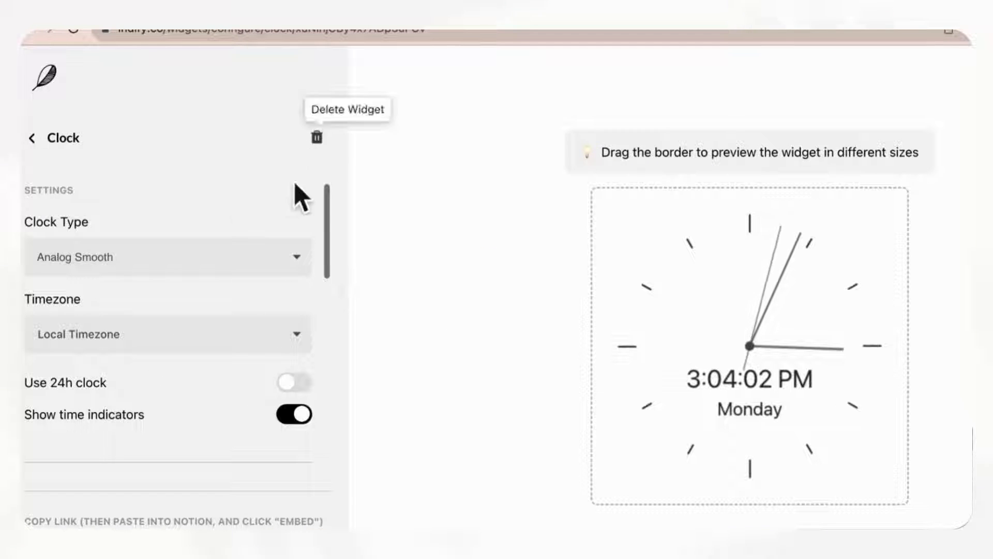
Try the Analog Numbers clock type and settle on Digital Solid for the clock
click(307, 269)
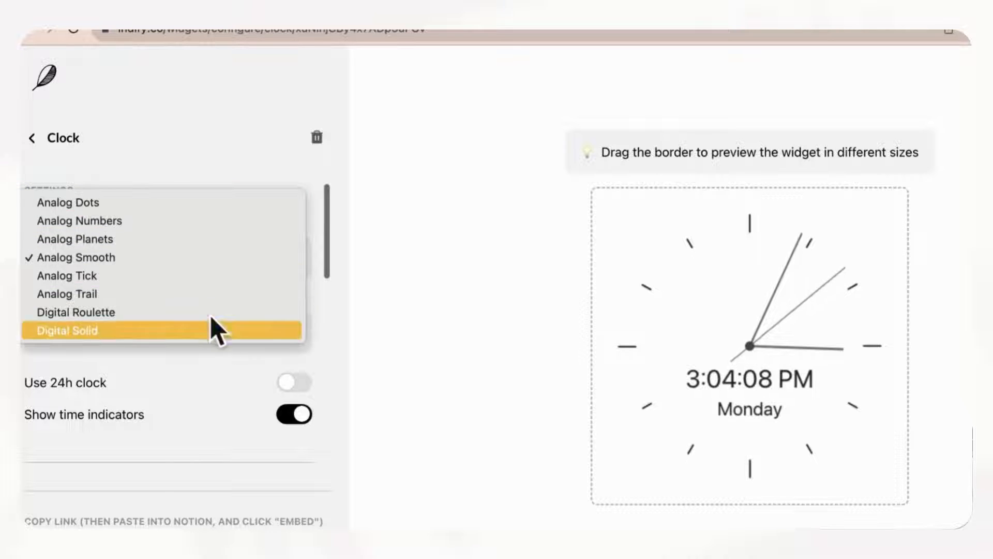
click(225, 221)
click(231, 264)
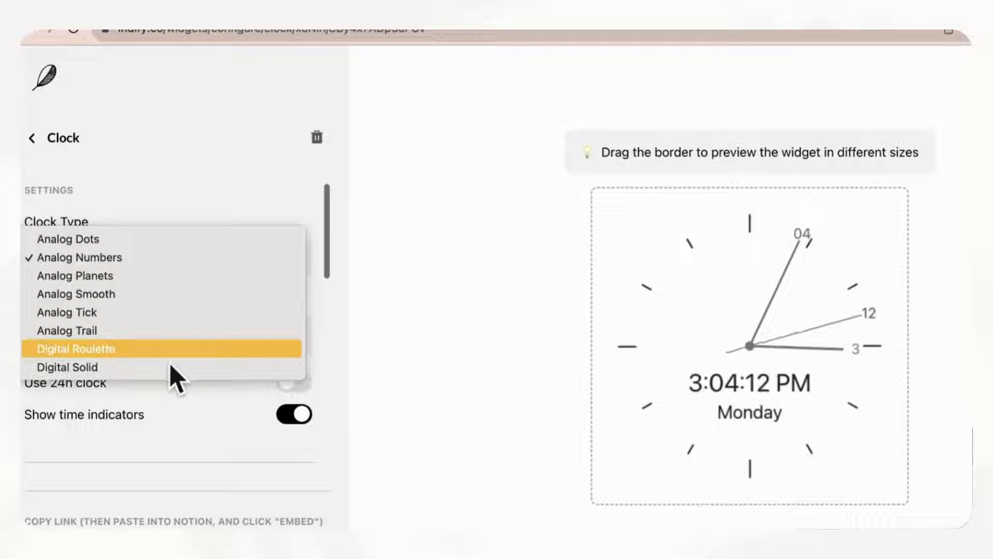
click(133, 368)
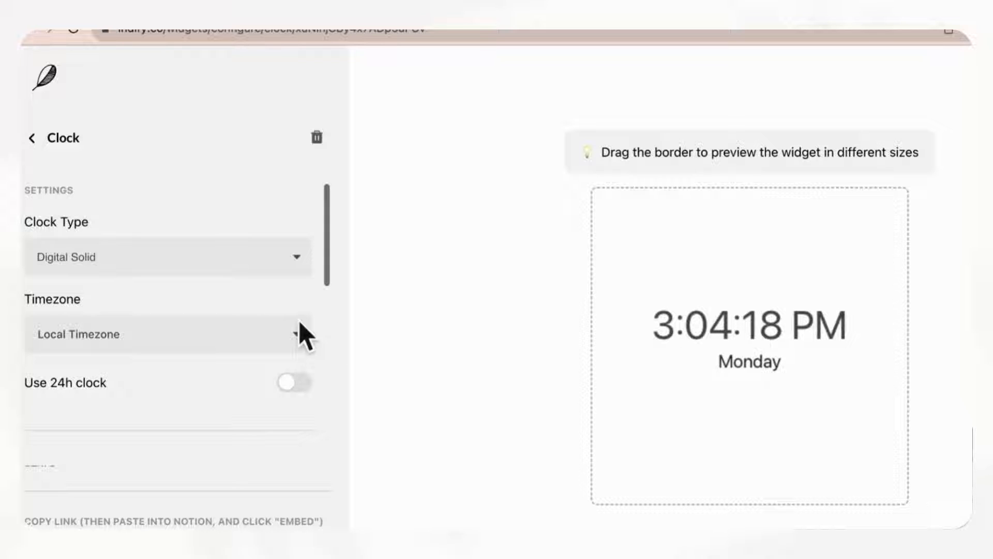
Set the clock's timezone to US/Eastern [EST]
scroll(297, 326, down, 2)
click(295, 266)
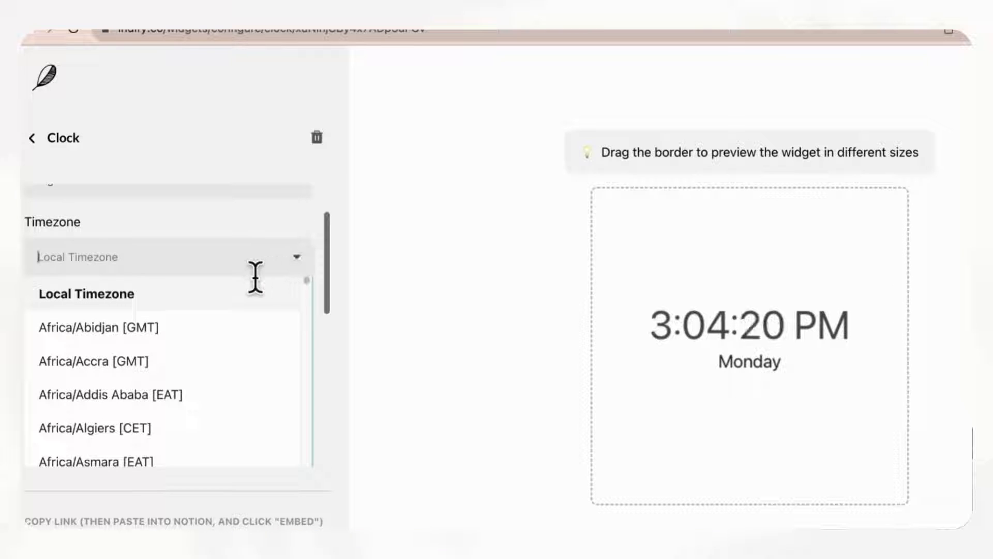
text(eastern)
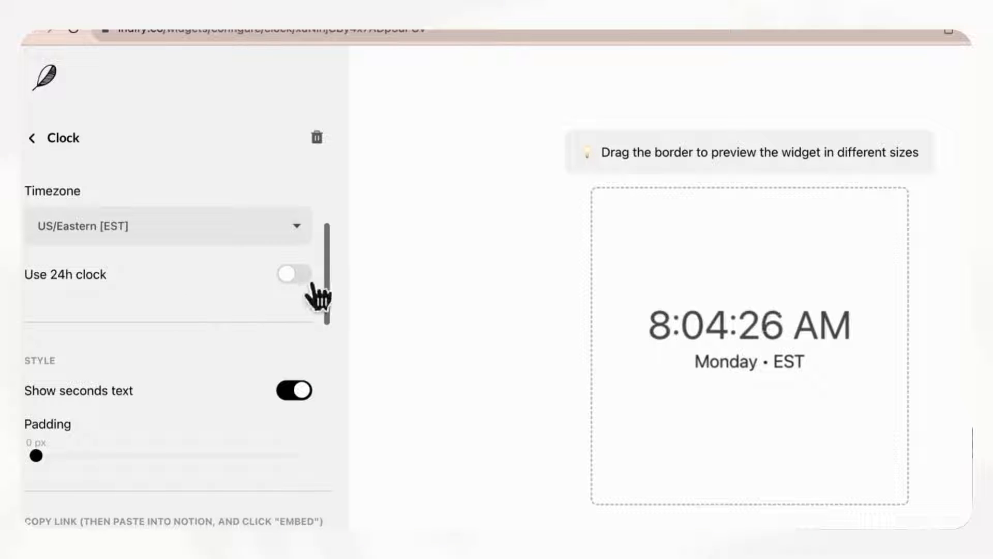
Enable a background color for the clock and choose the light yellow #fbf3db from the Notion Light palette
scroll(246, 310, down, 3)
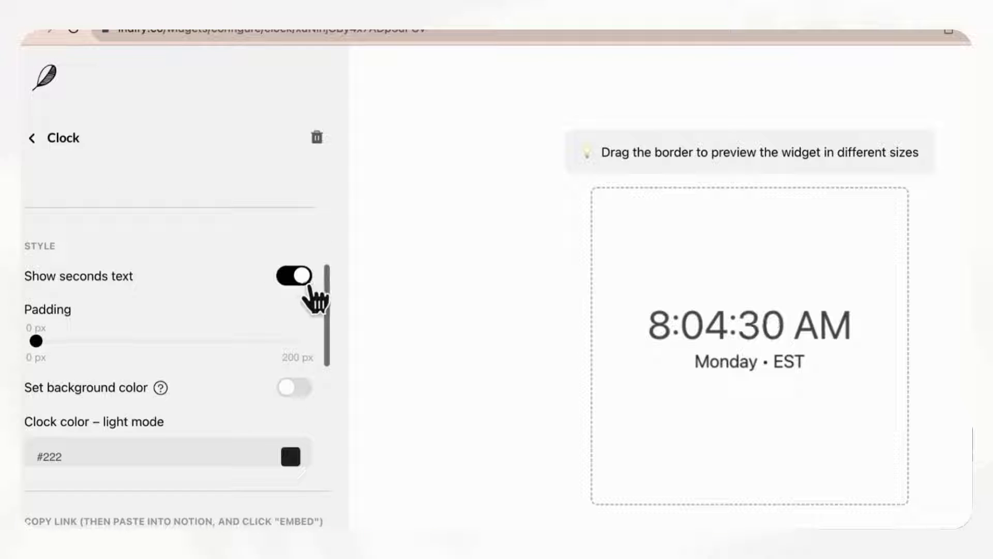
scroll(199, 283, down, 2)
scroll(292, 256, down, 2)
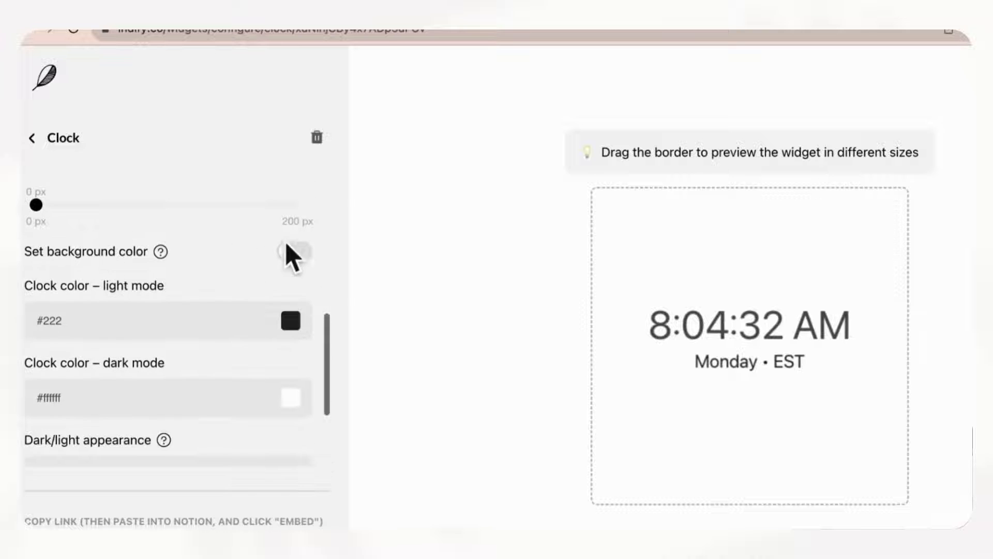
click(309, 259)
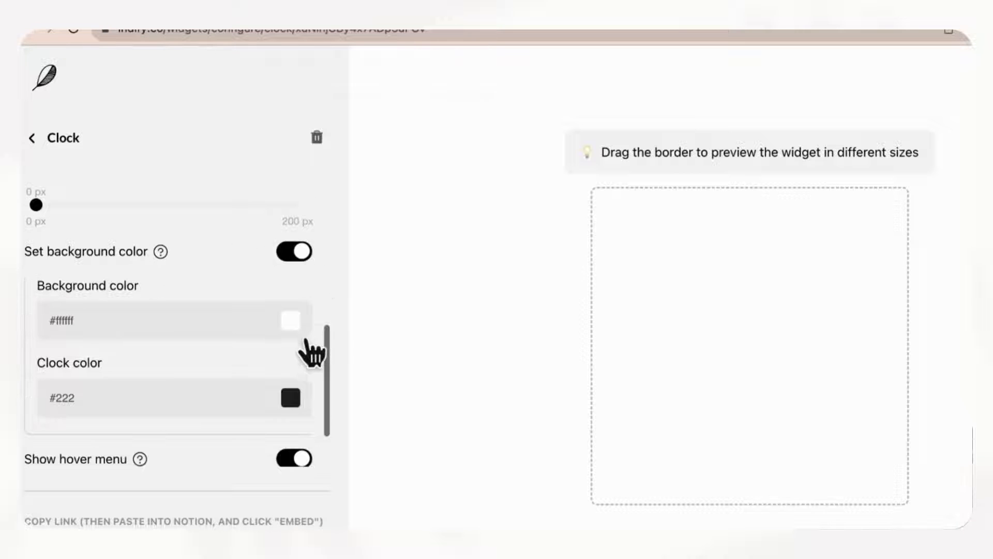
click(292, 322)
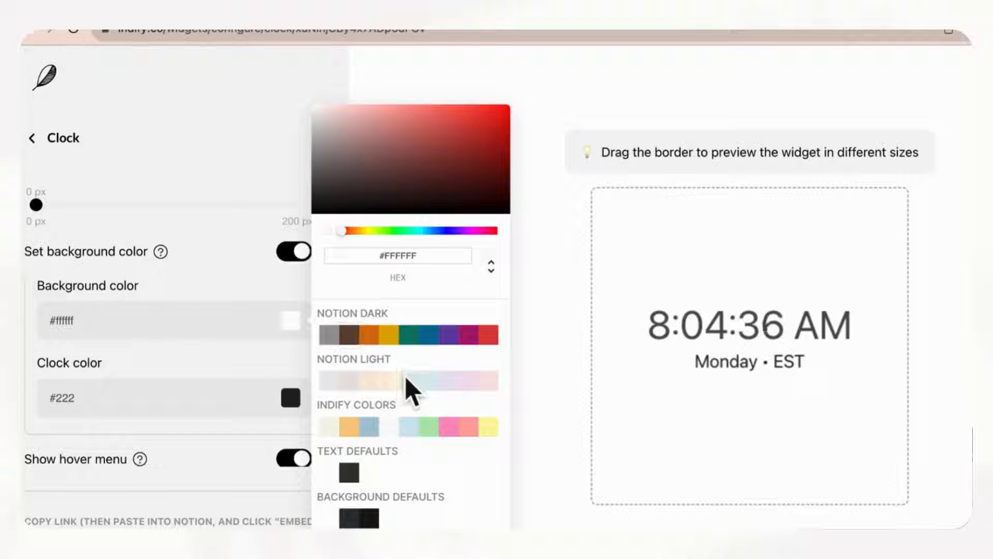
click(398, 387)
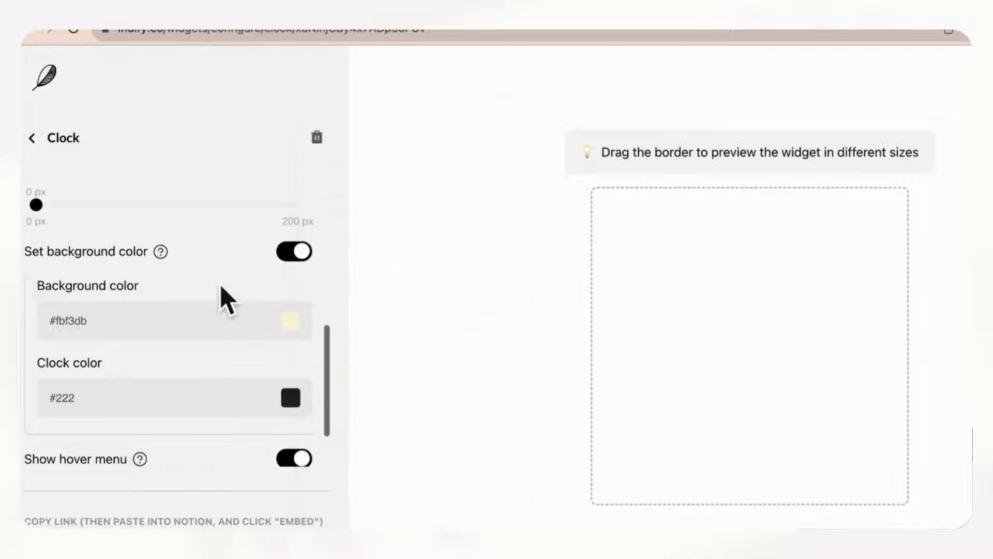
Copy the clock widget's link and embed it in the Notion page directly below the Website and Instagram buttons
scroll(225, 300, down, 3)
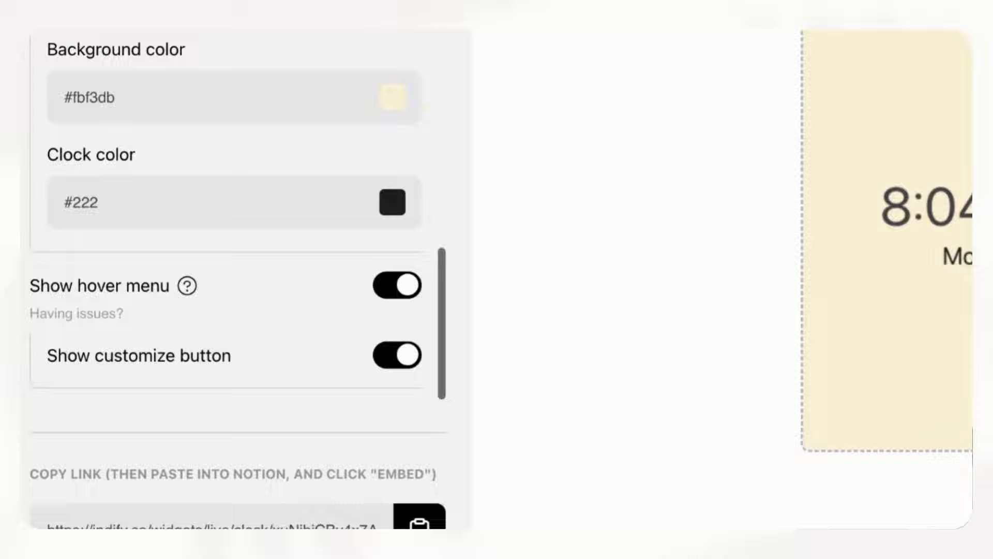
click(419, 520)
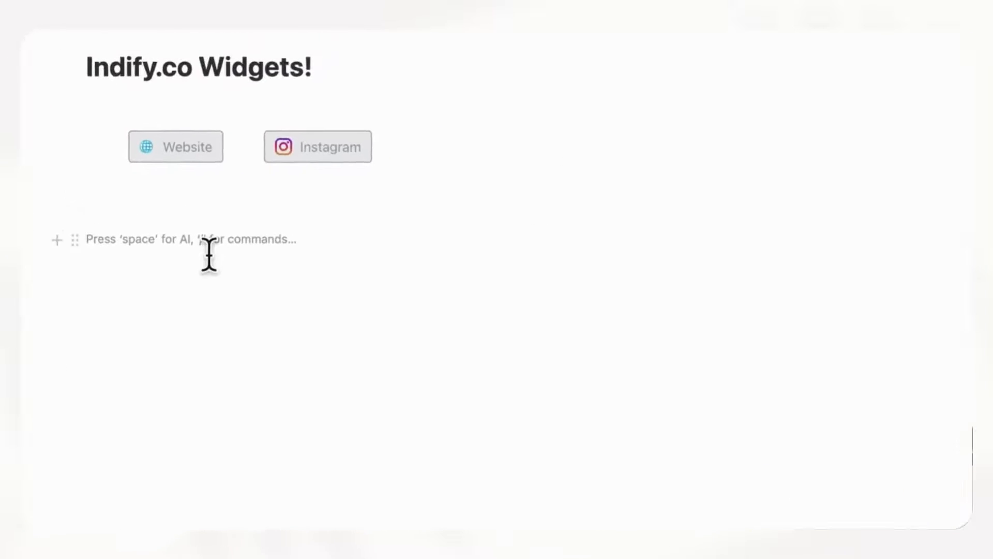
key(super+v)
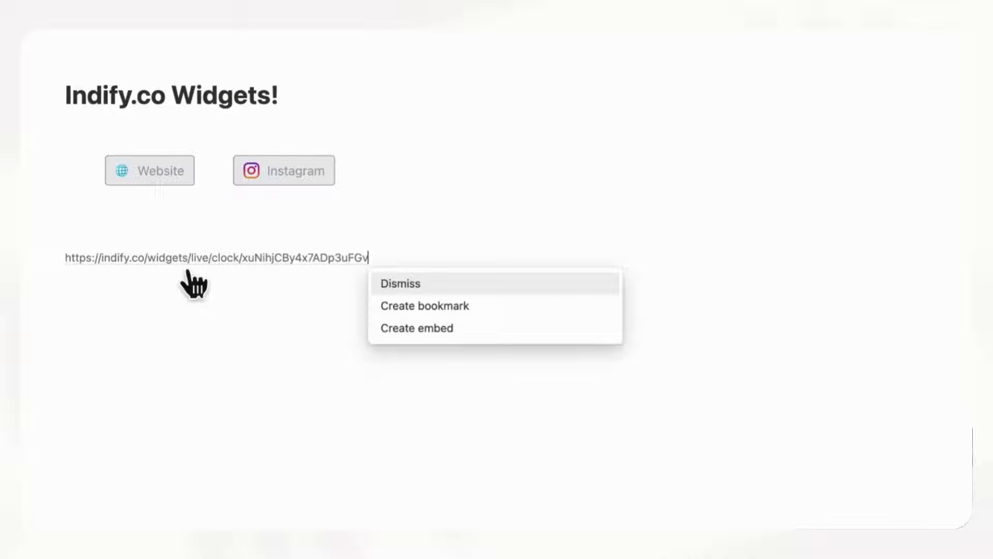
click(442, 345)
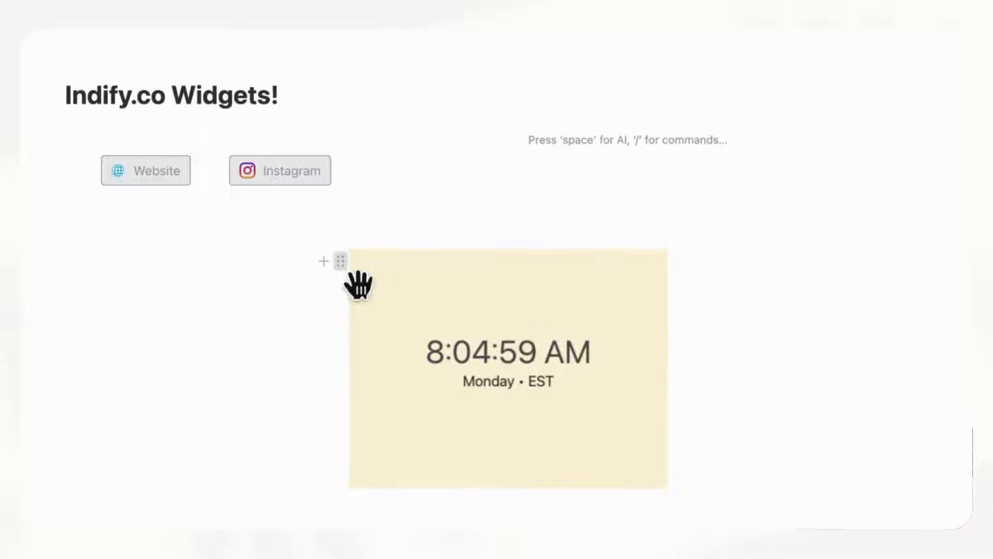
drag(340, 262, 204, 215)
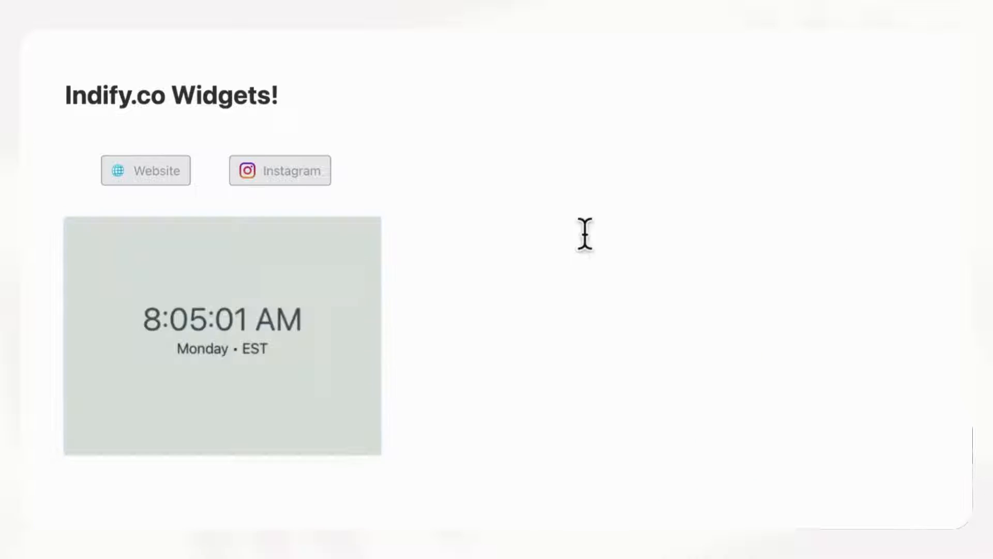
click(585, 234)
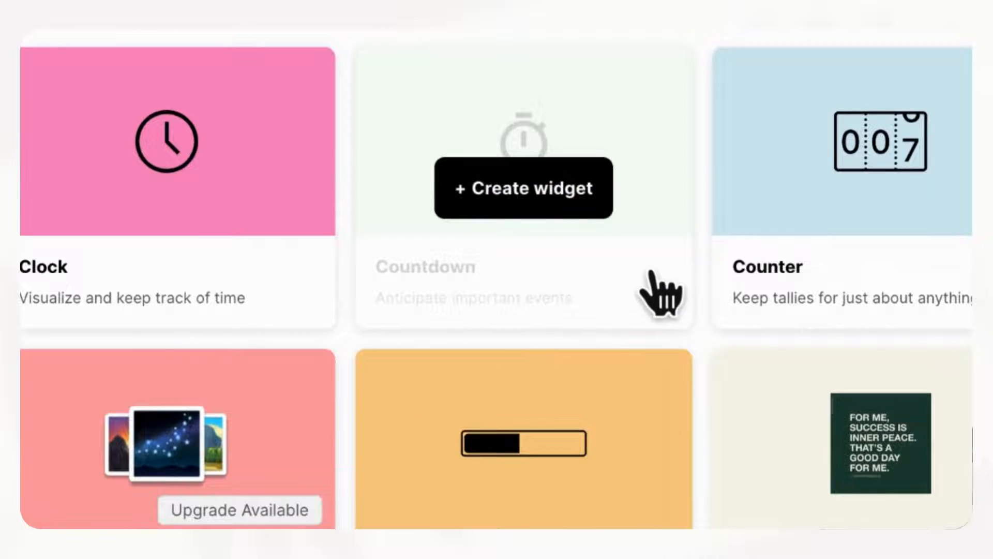
In Indify, create a Countdown widget titled "Countdown" and set its event title to "Summer Vacation Countdown"
click(688, 243)
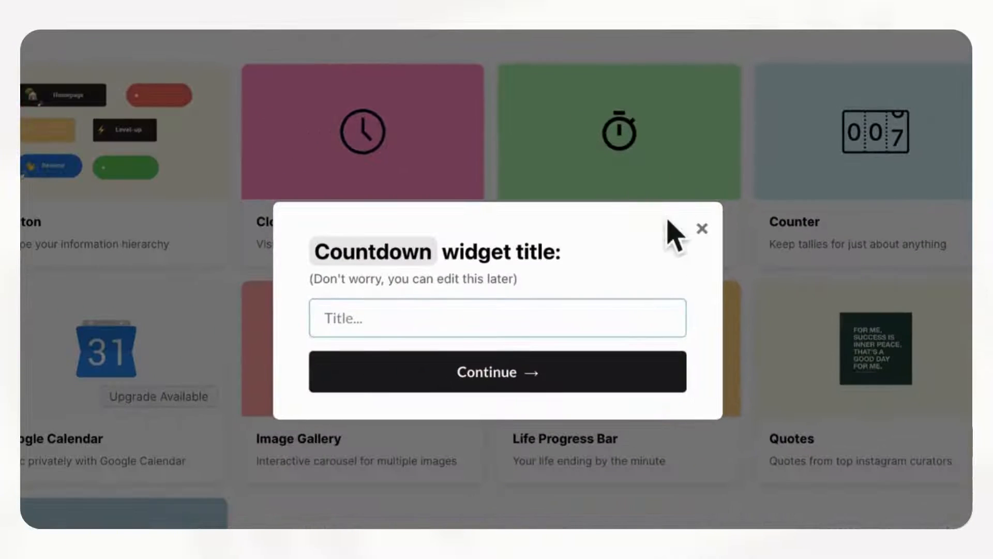
text(Countdown)
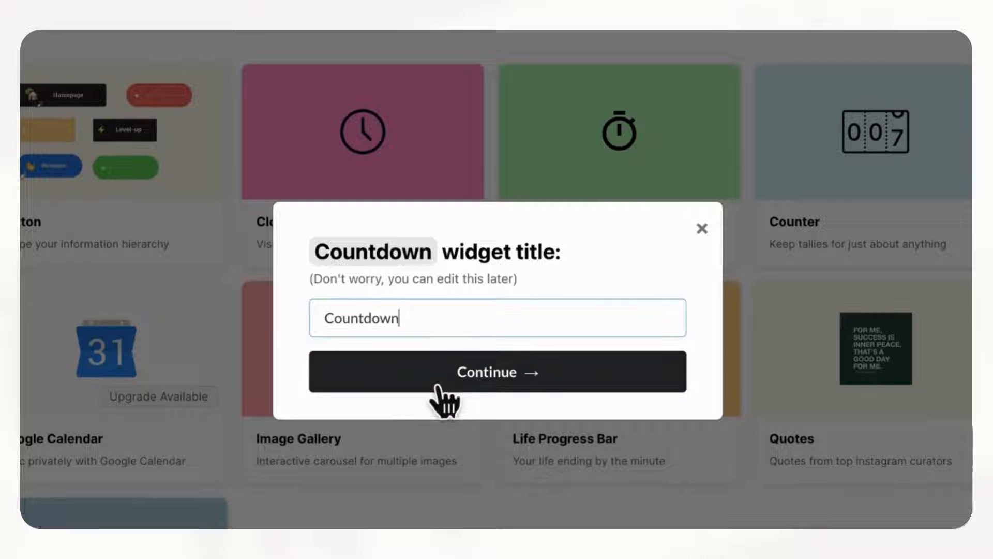
click(428, 378)
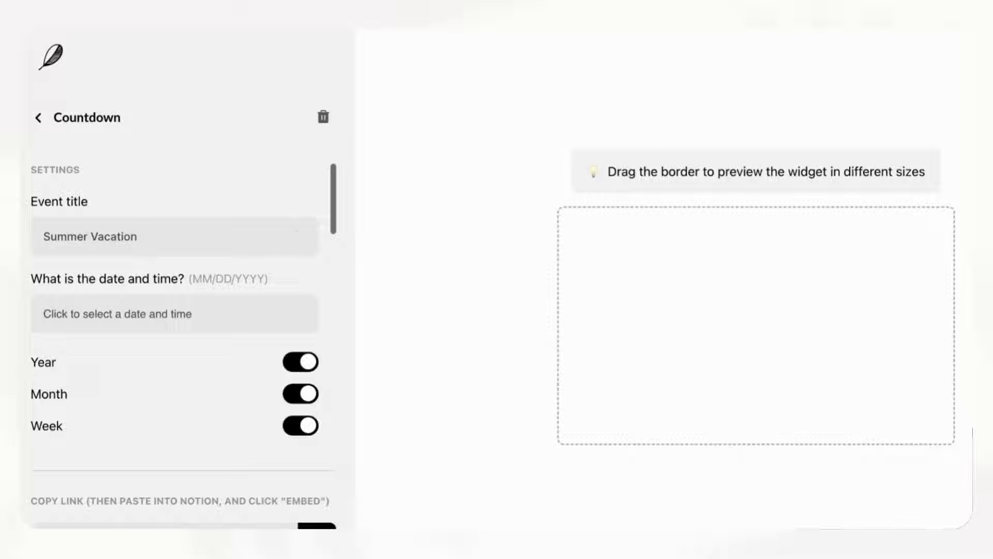
text(d)
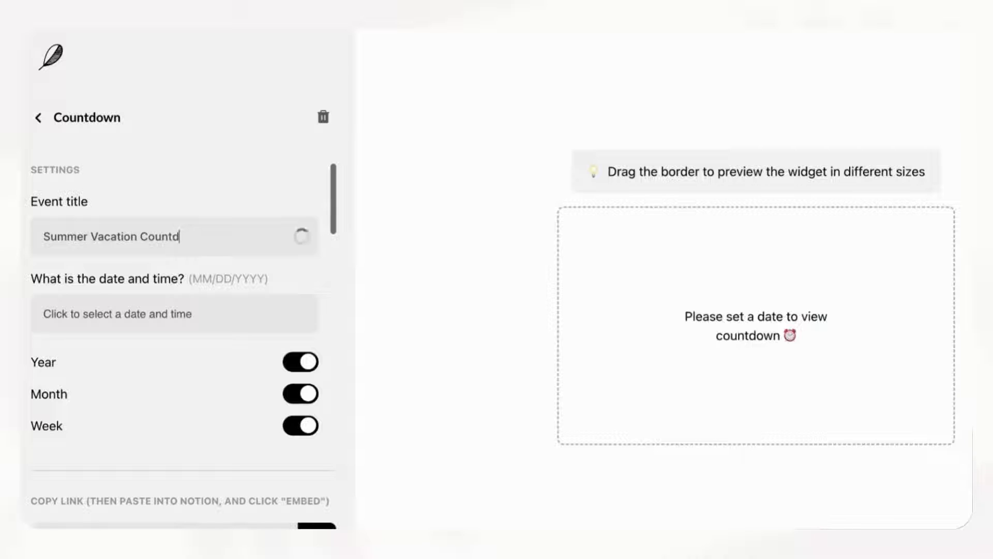
text(own)
Set the countdown's date and time to June 1 2024, 12:00 AM
click(131, 321)
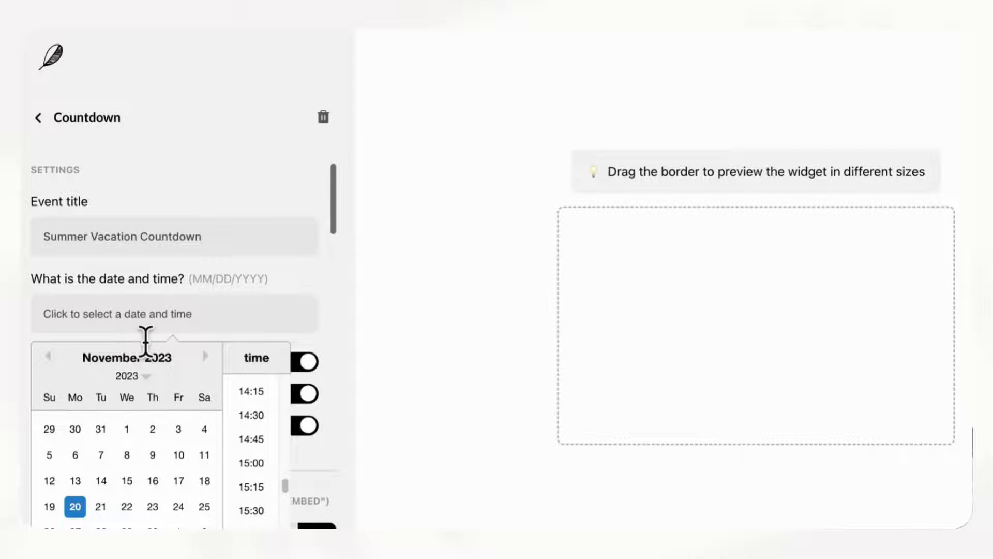
scroll(146, 342, down, 3)
click(220, 302)
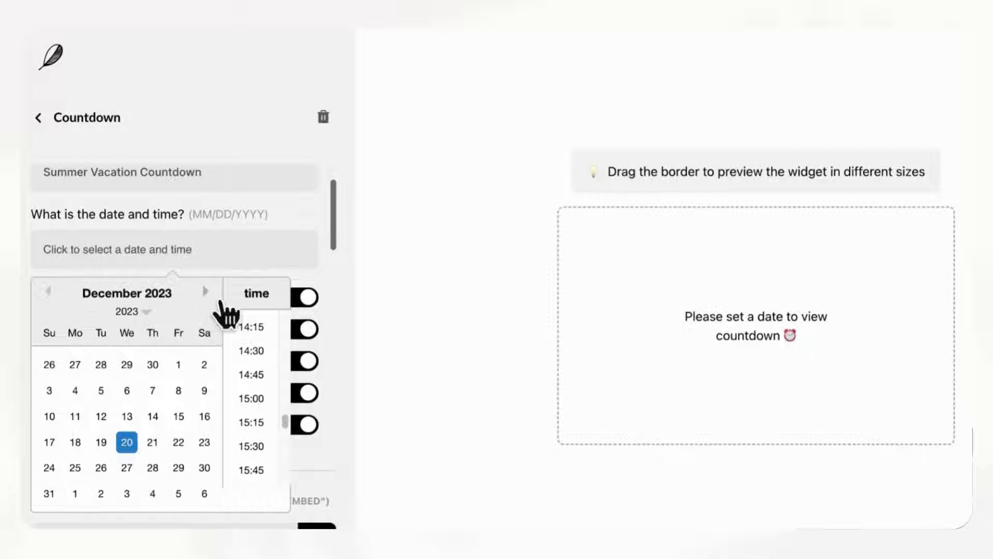
click(220, 303)
click(219, 302)
click(220, 302)
click(220, 303)
click(220, 302)
click(220, 303)
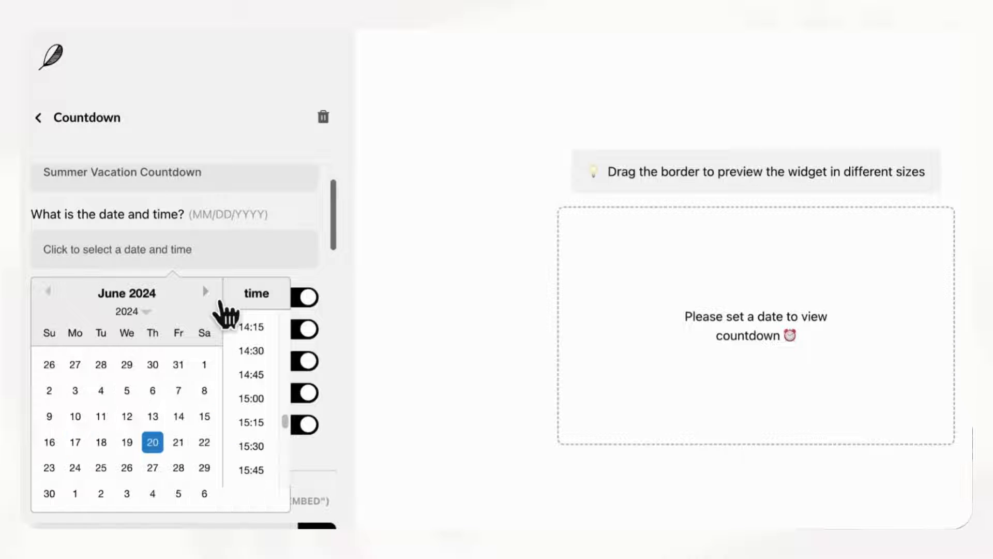
click(205, 364)
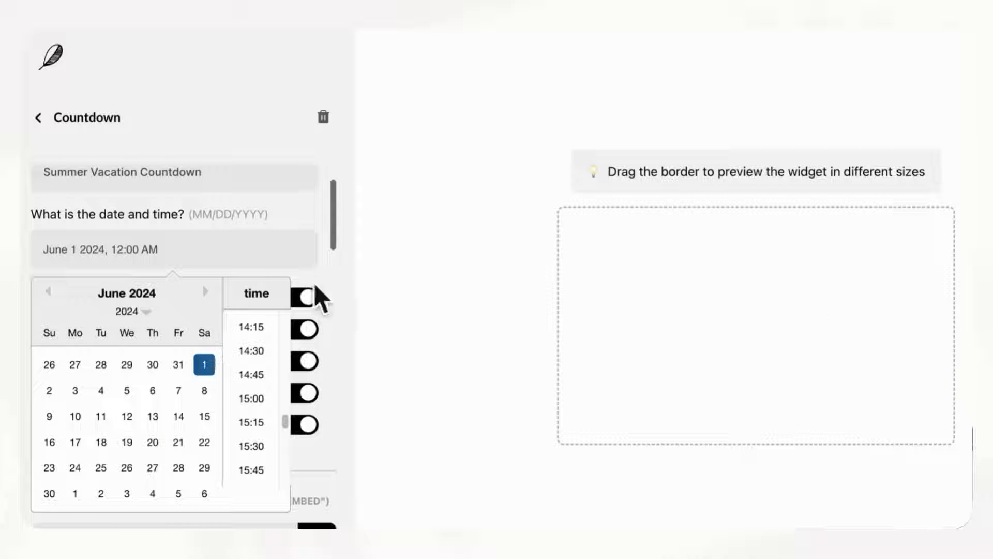
click(344, 299)
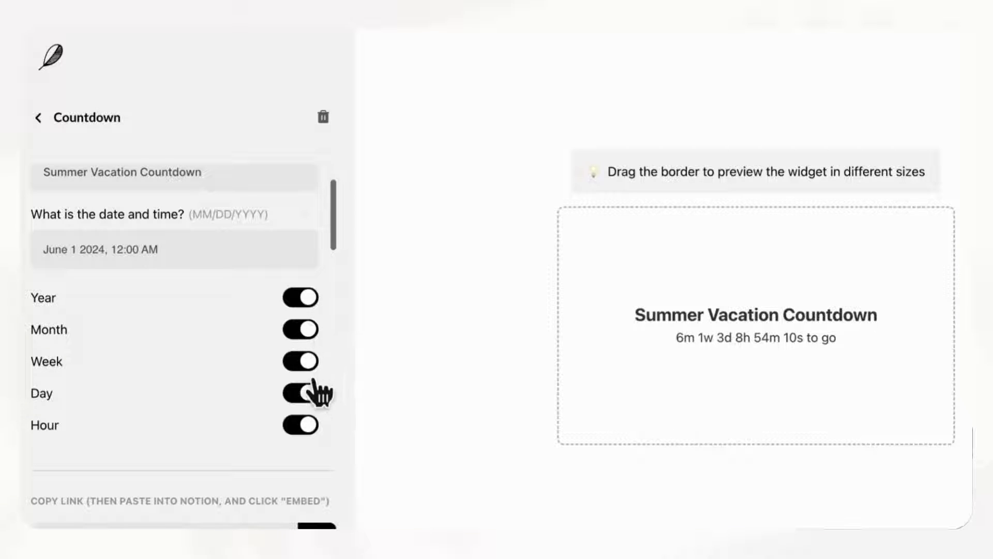
Enable a background color for the countdown and choose the light green #ddedea from the Notion Light palette
scroll(275, 359, down, 10)
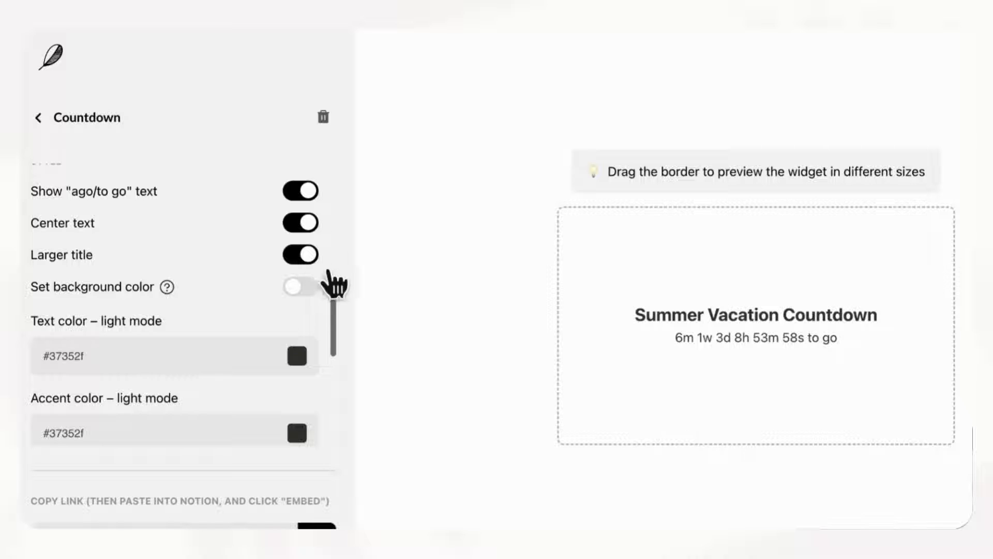
click(310, 292)
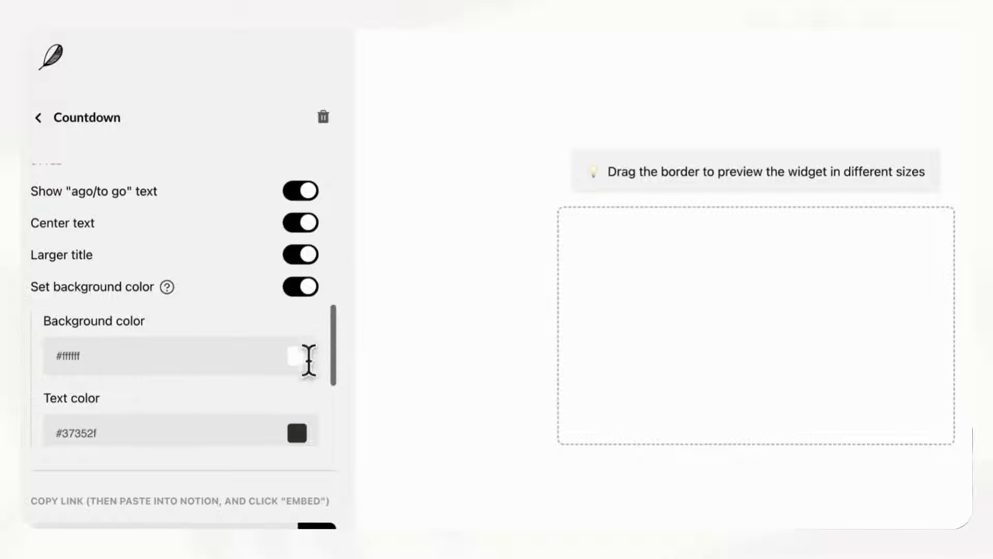
click(304, 357)
click(420, 416)
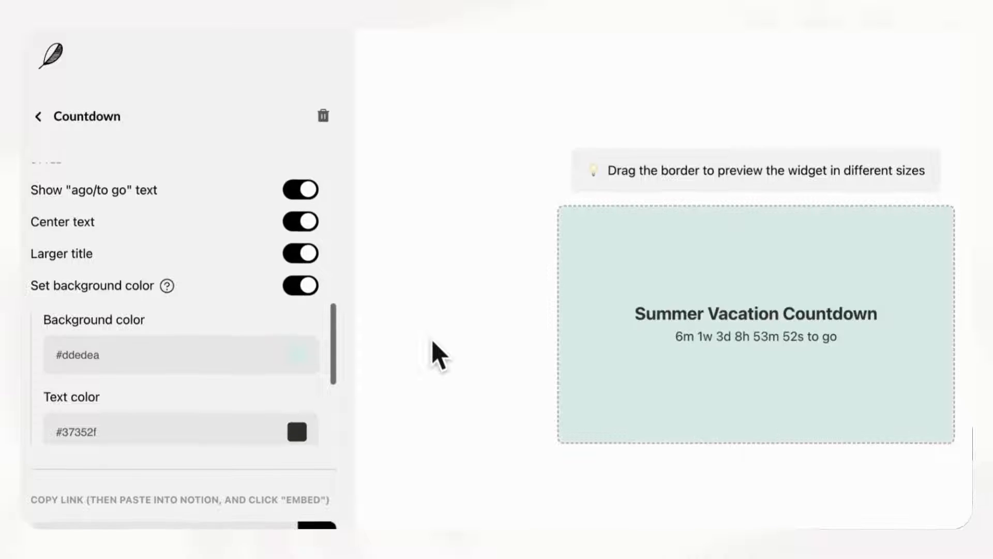
Copy the countdown widget's link and embed it in the empty second column of the Notion page
scroll(193, 333, down, 4)
scroll(191, 326, down, 2)
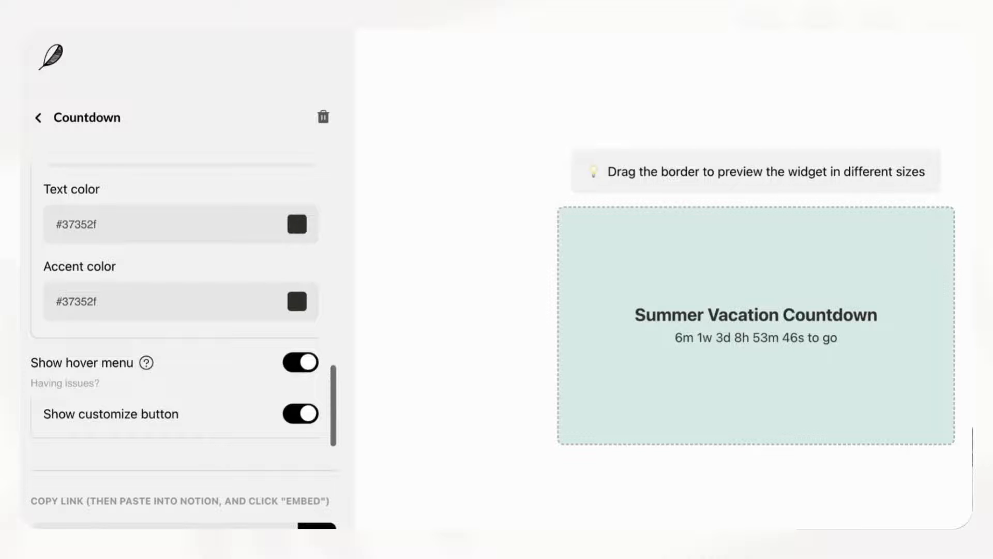
click(317, 527)
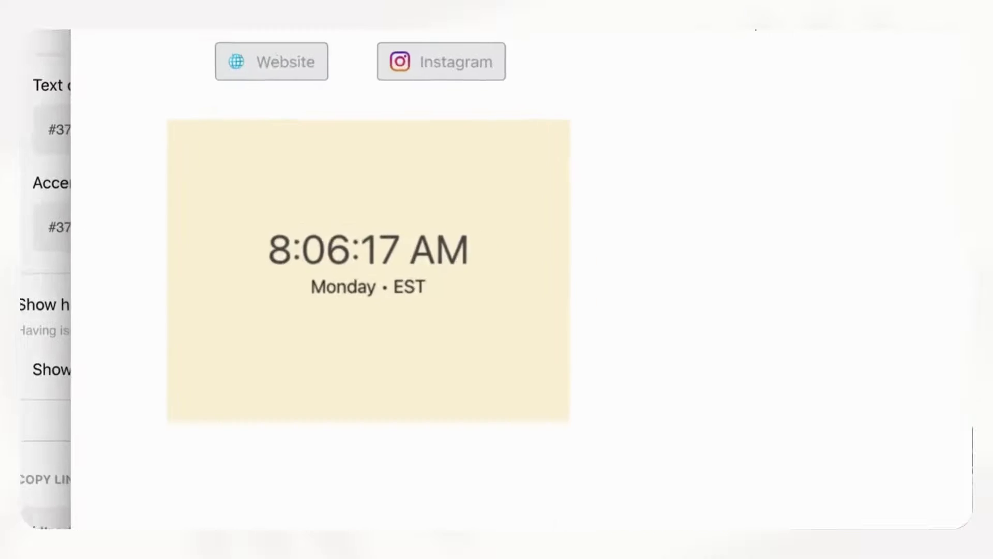
key(super+v)
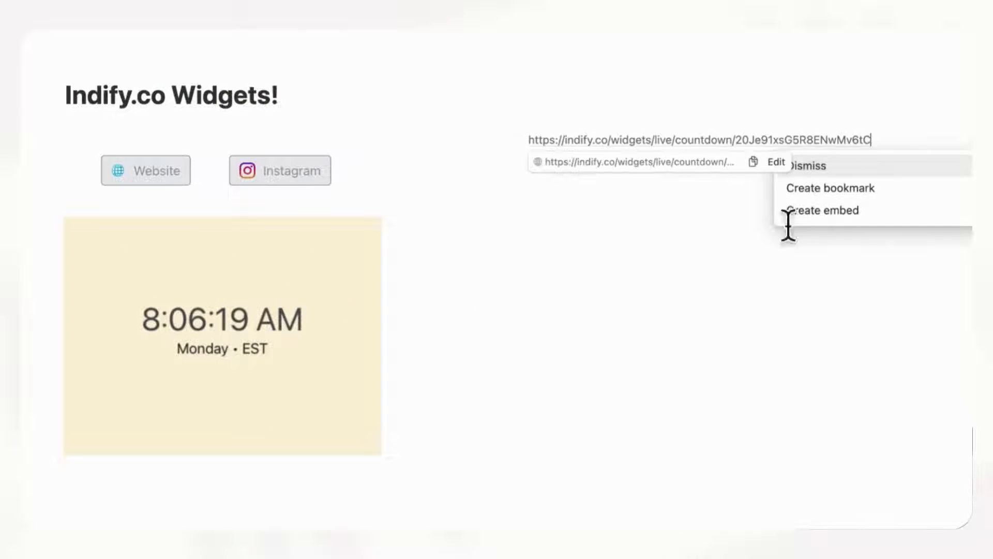
click(844, 212)
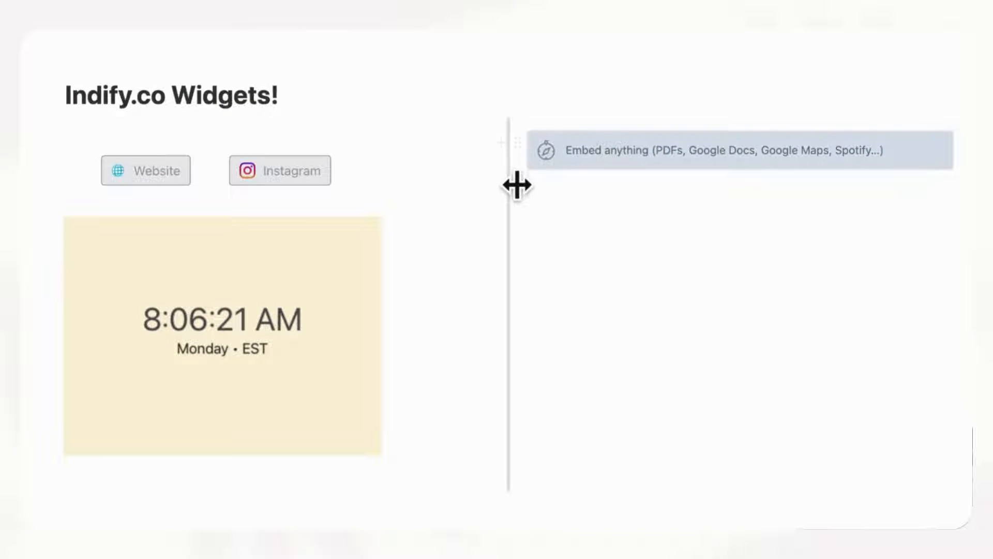
Narrow the clock's column to the clock's width, then resize the countdown embed into a short banner filling its column
drag(518, 185, 403, 191)
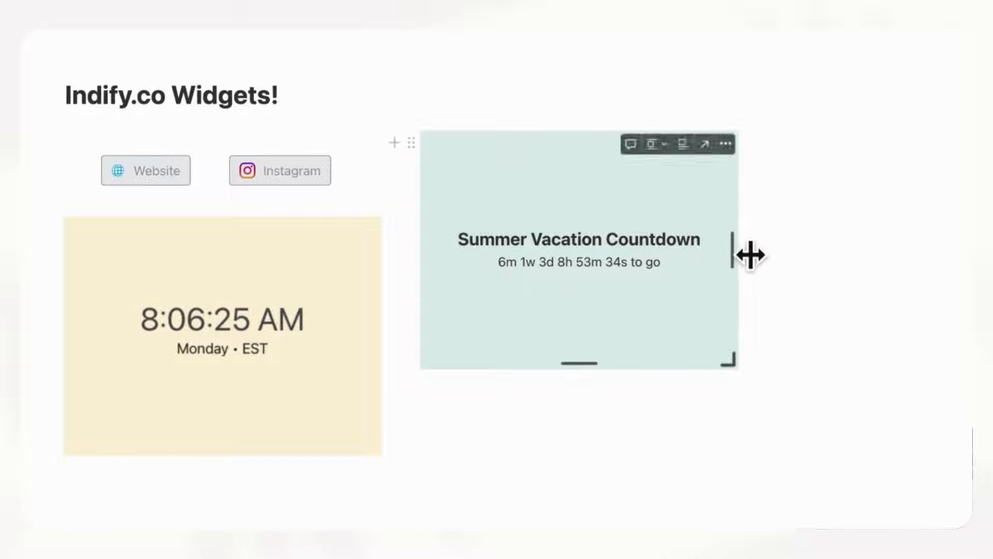
drag(749, 255, 941, 248)
drag(708, 373, 701, 247)
click(604, 288)
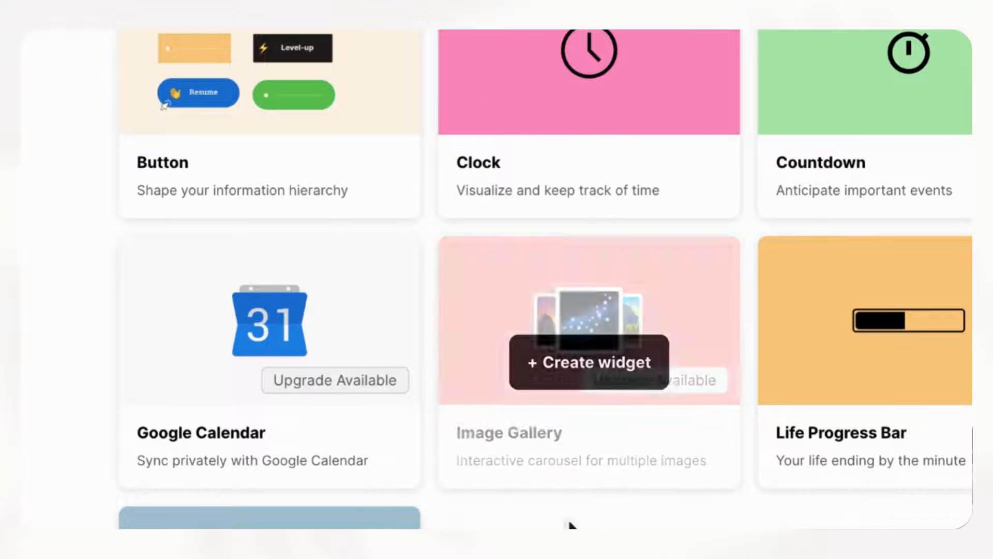
In Indify, create a Google Calendar widget titled "Google Calendar"
click(373, 468)
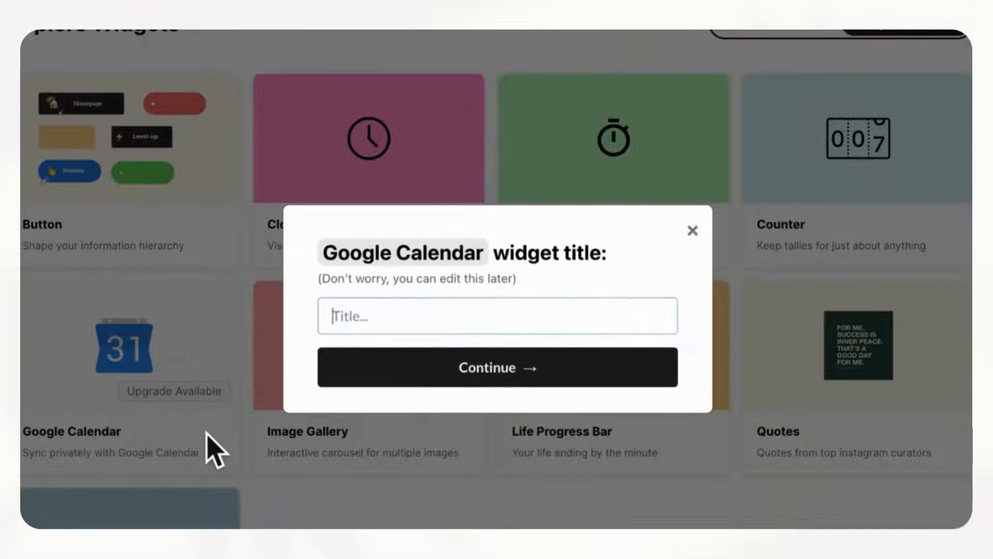
click(447, 331)
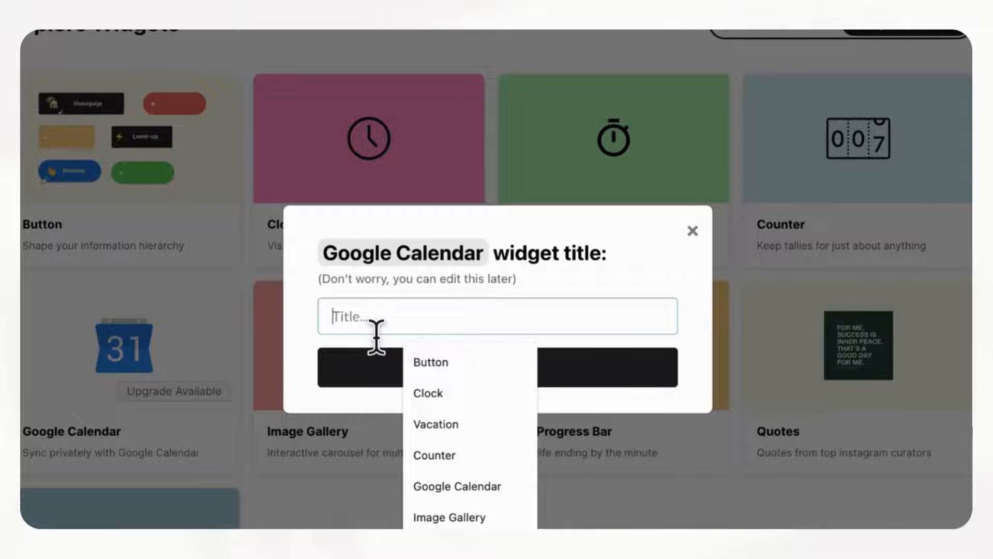
text(Google Calen)
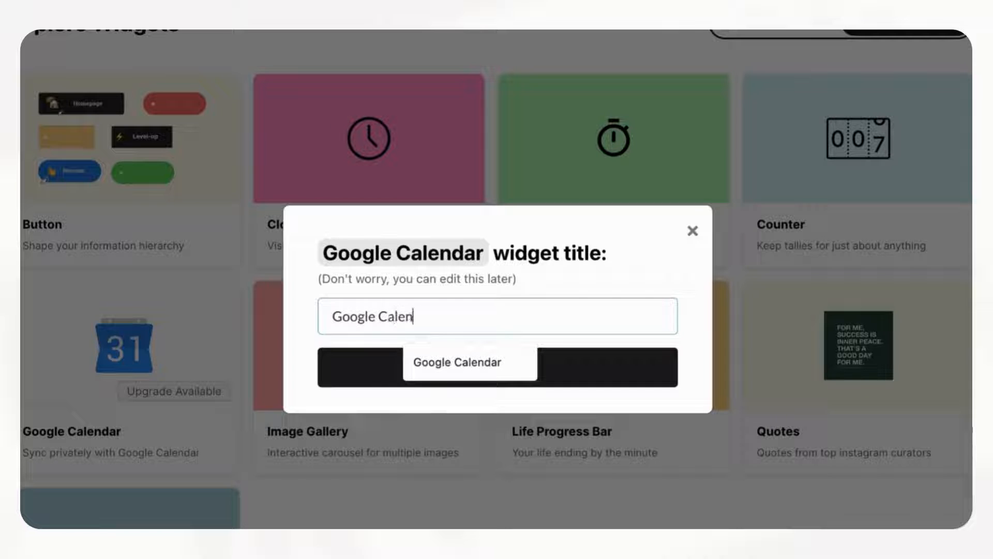
text(dar)
click(367, 371)
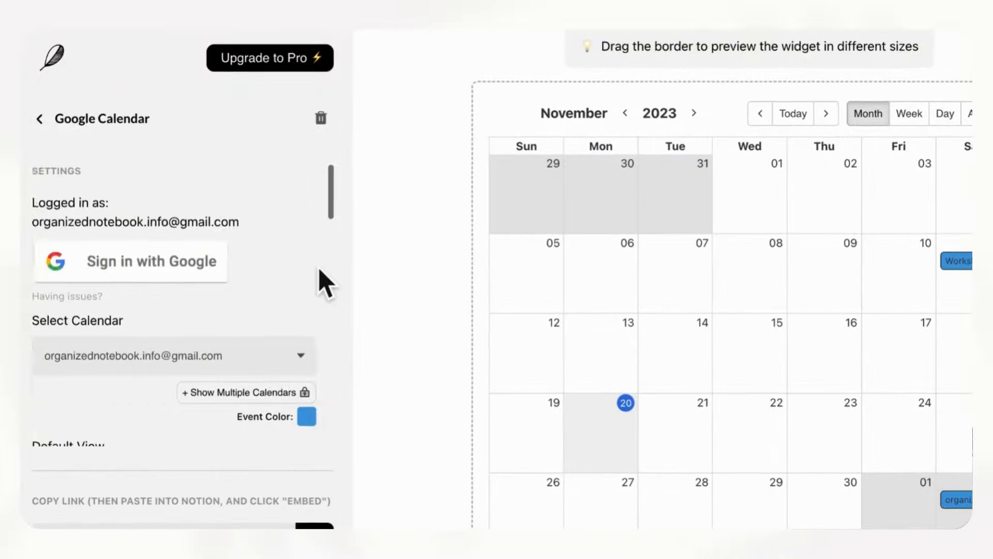
Set the calendar's current time indicator color to the light purple #eae4f2 from the Notion Light palette
scroll(147, 280, down, 5)
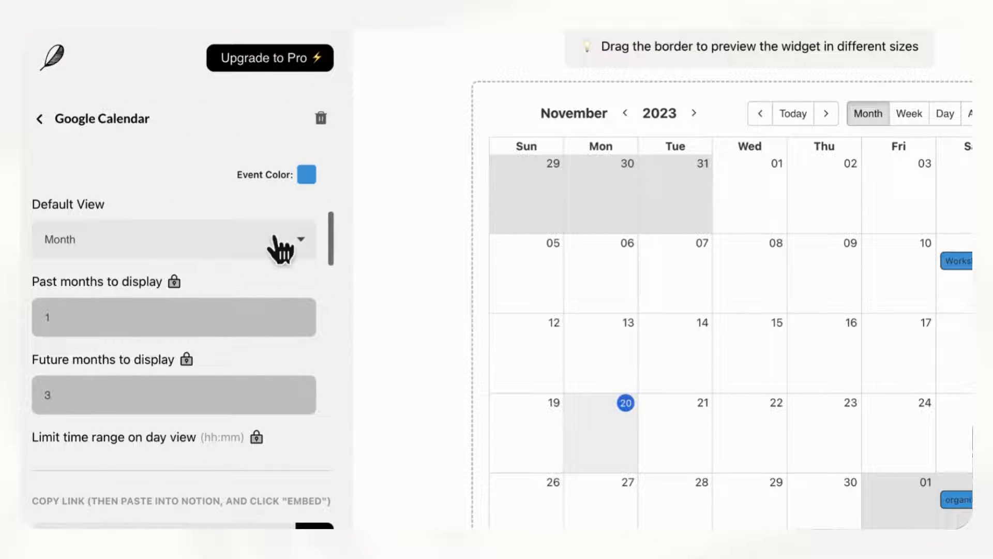
scroll(264, 293, down, 4)
scroll(228, 306, up, 2)
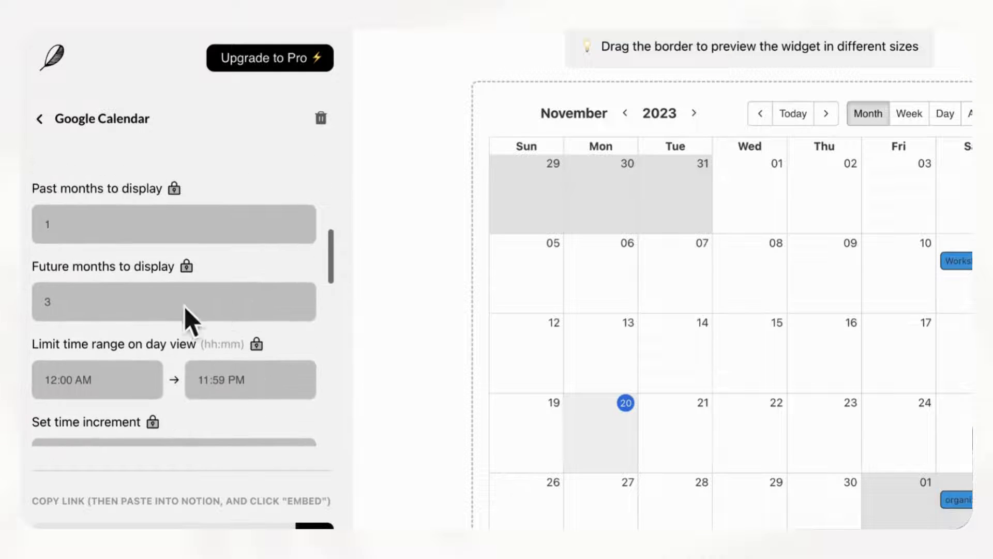
scroll(231, 303, down, 2)
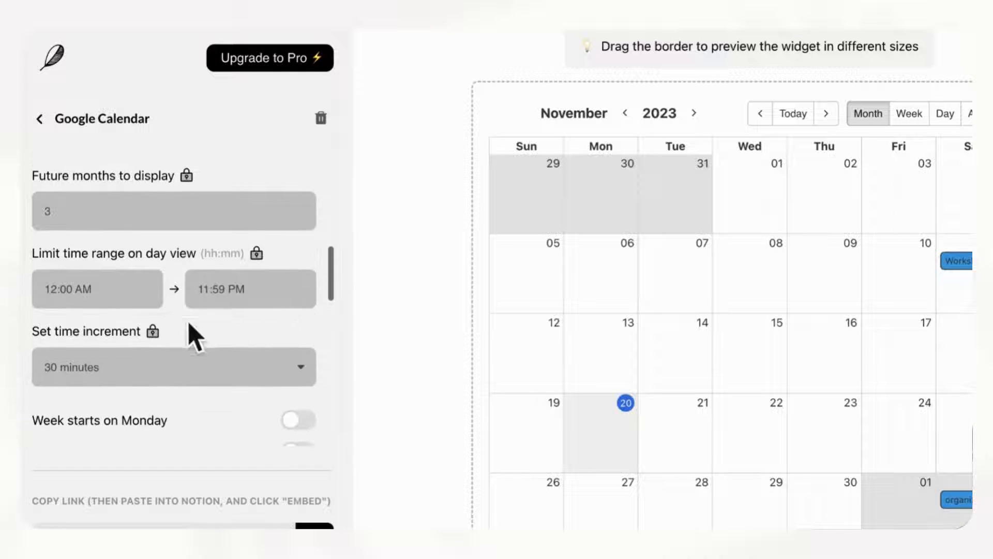
scroll(260, 395, down, 5)
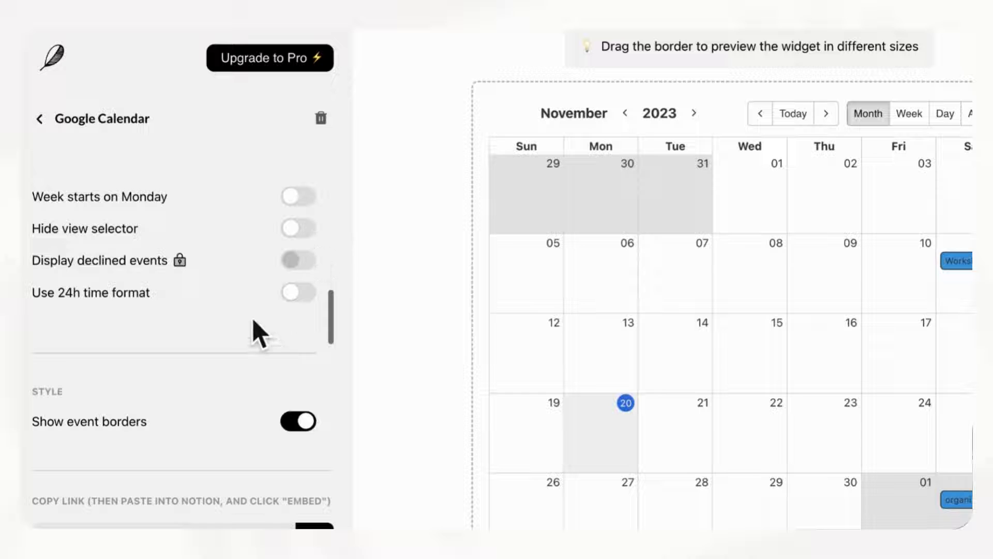
scroll(257, 333, down, 4)
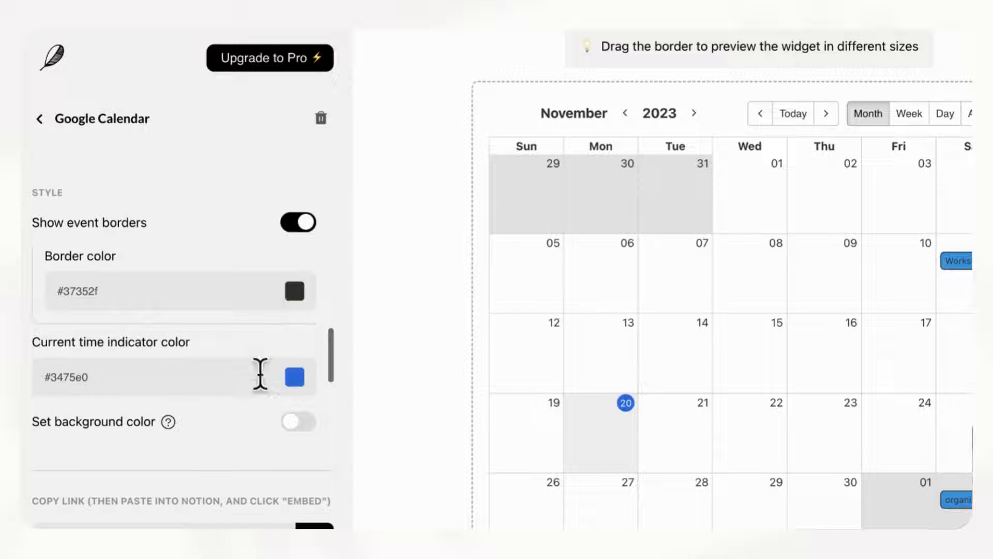
scroll(254, 314, down, 2)
click(299, 285)
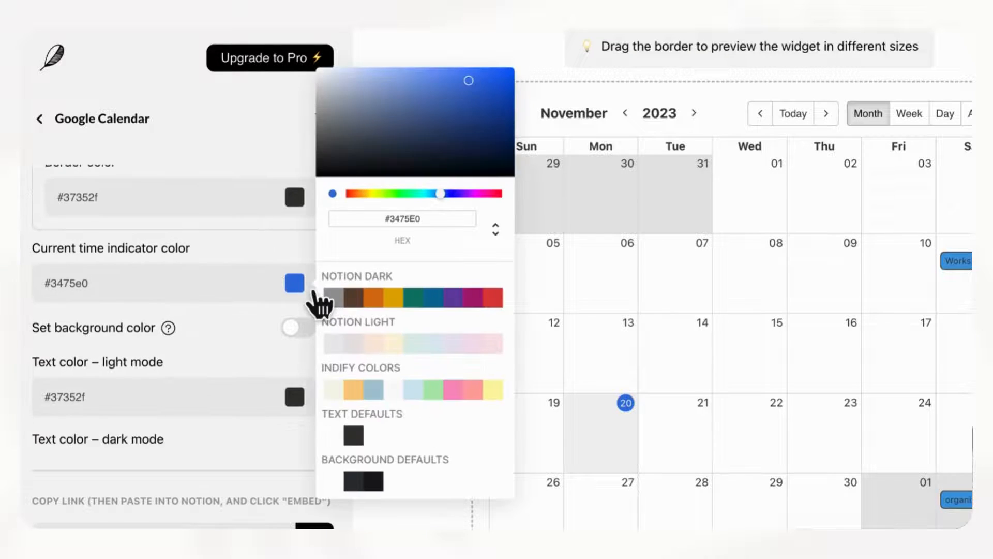
click(461, 350)
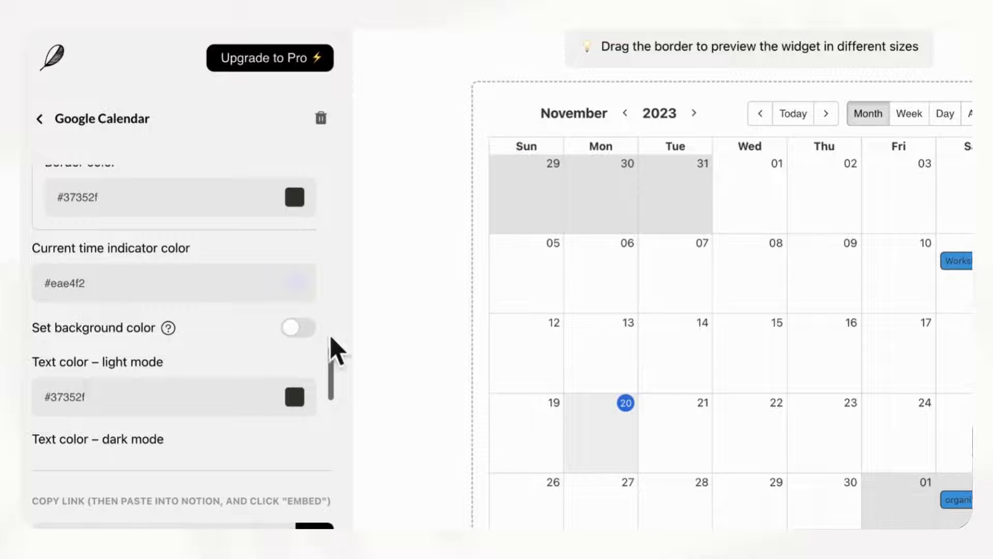
click(305, 296)
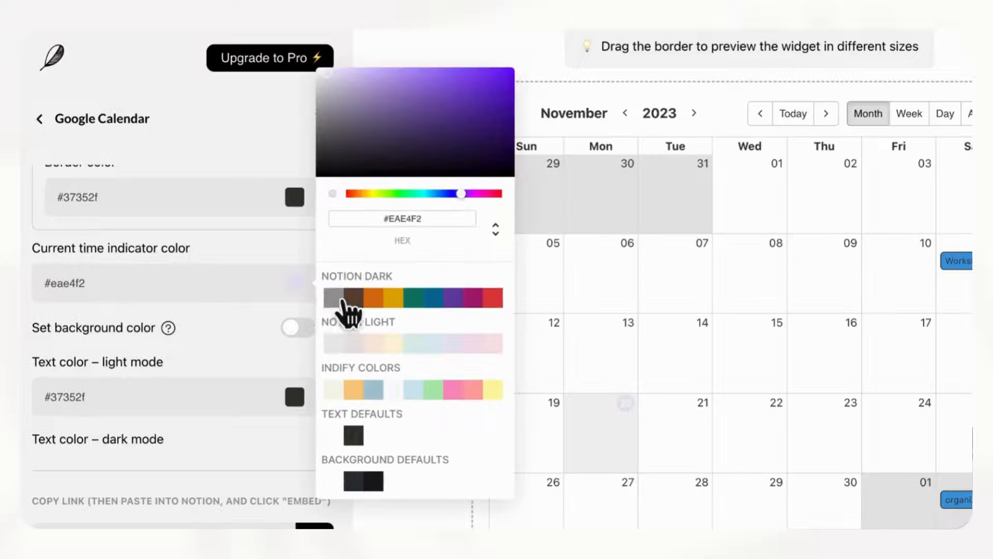
click(308, 316)
Change the calendar's event border color to the light purple from the Notion Light palette
scroll(301, 313, down, 1)
scroll(262, 337, down, 5)
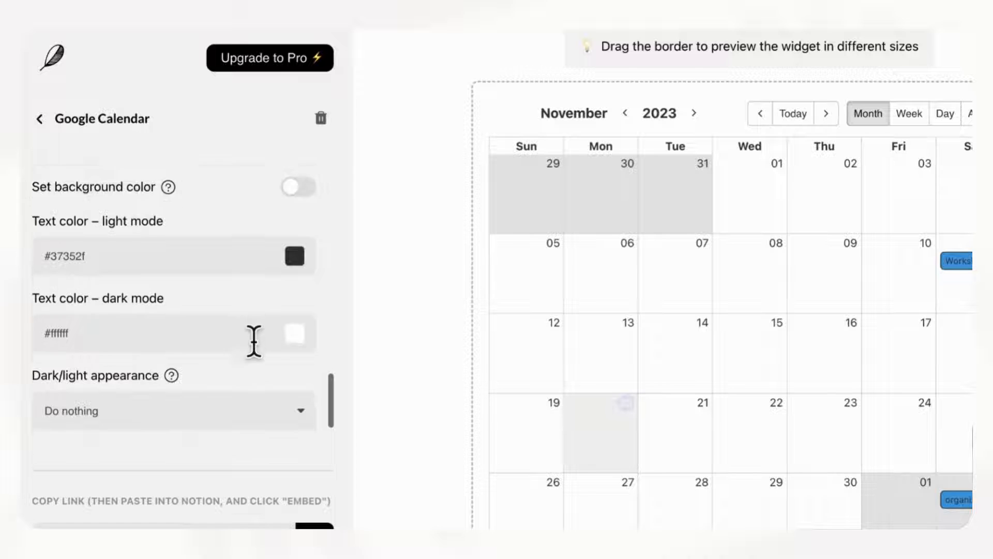
scroll(262, 342, up, 8)
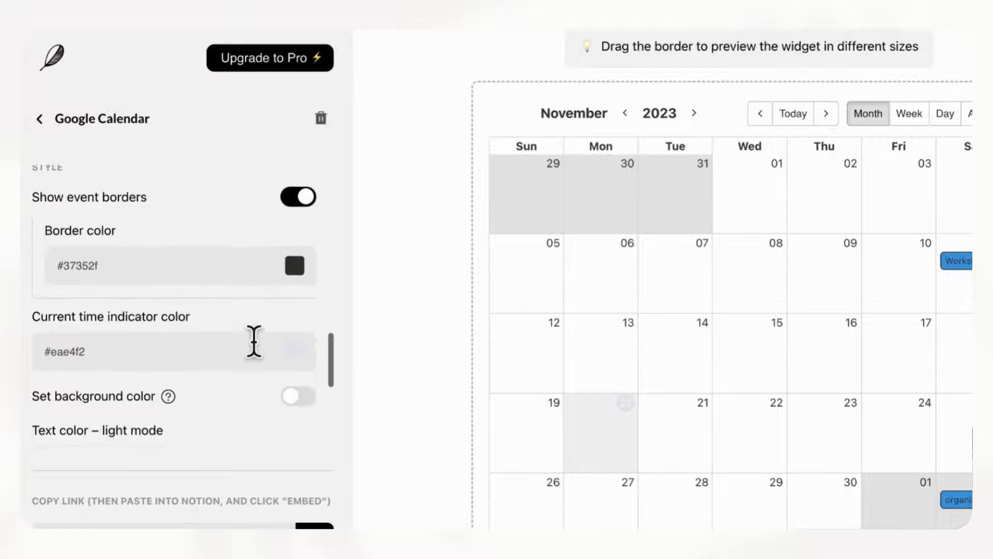
scroll(258, 350, down, 3)
click(302, 275)
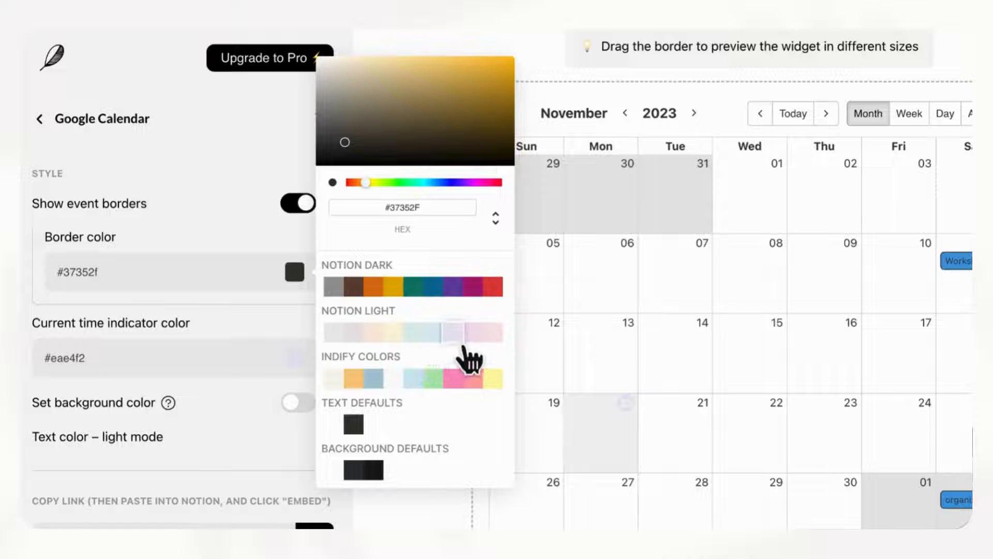
click(460, 334)
Copy the Google Calendar widget's link and embed it in the Notion page directly below the countdown
scroll(250, 317, down, 5)
scroll(243, 311, up, 4)
scroll(254, 331, down, 15)
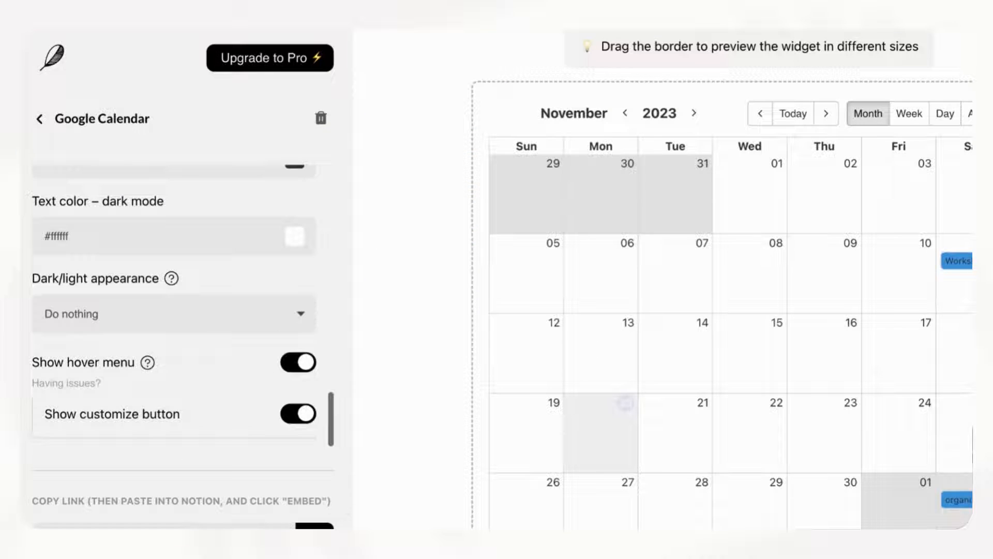
click(314, 533)
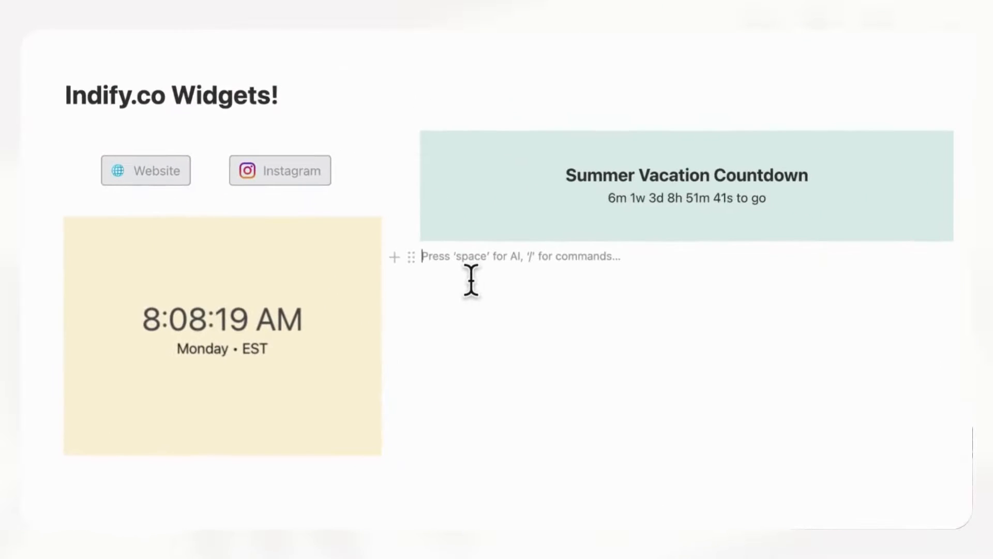
key(ctrl+v)
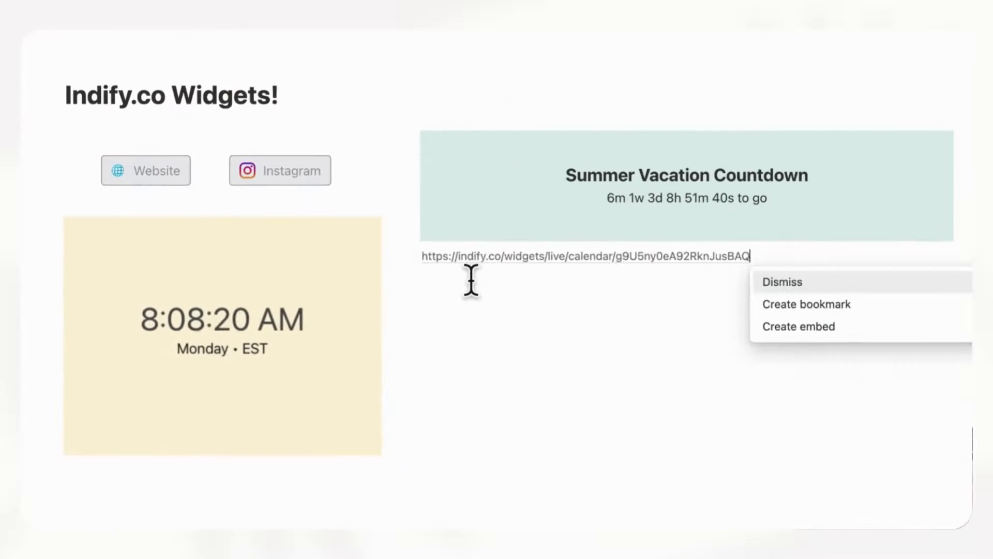
click(825, 331)
Make the calendar embed taller and move it between the Website and Instagram buttons and the clock
scroll(728, 421, down, 2)
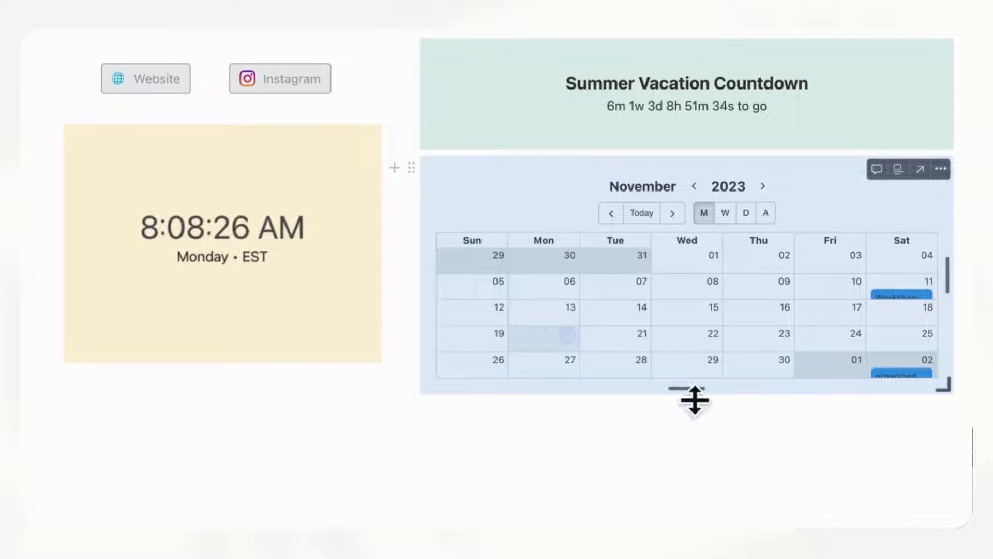
drag(695, 402, 699, 454)
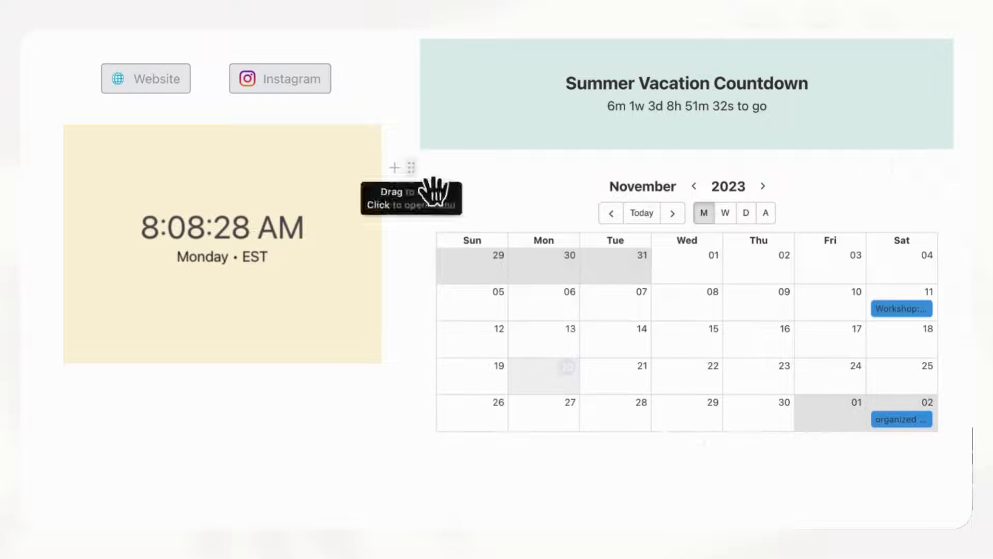
drag(411, 168, 262, 148)
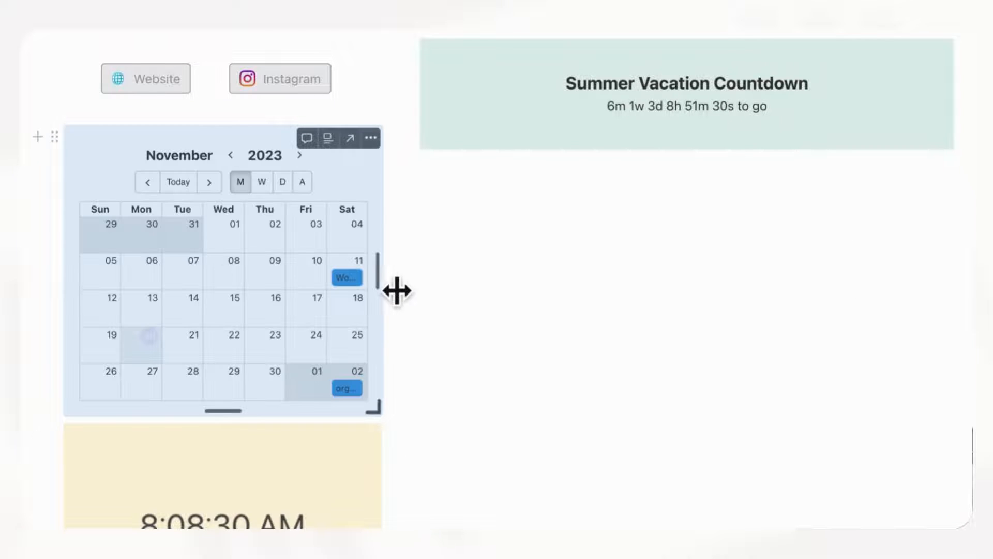
Narrow the page's first column and switch the embedded calendar from day view back to month view
drag(406, 282, 379, 281)
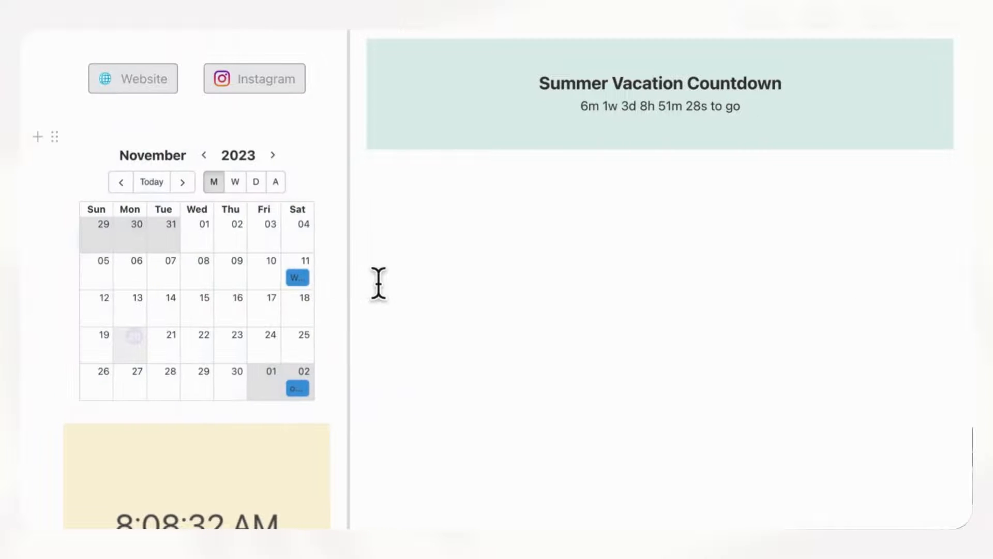
scroll(449, 329, up, 2)
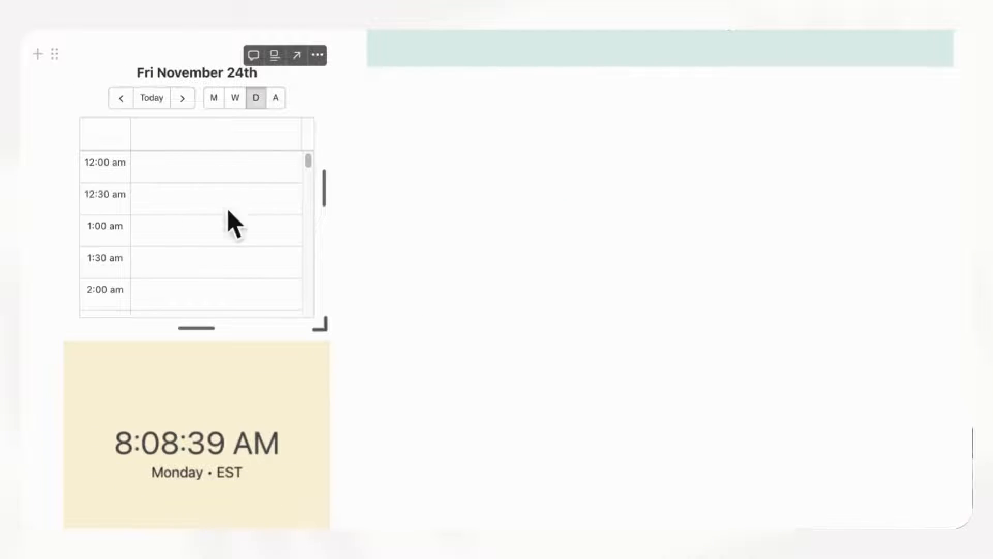
scroll(195, 213, up, 3)
scroll(204, 262, down, 2)
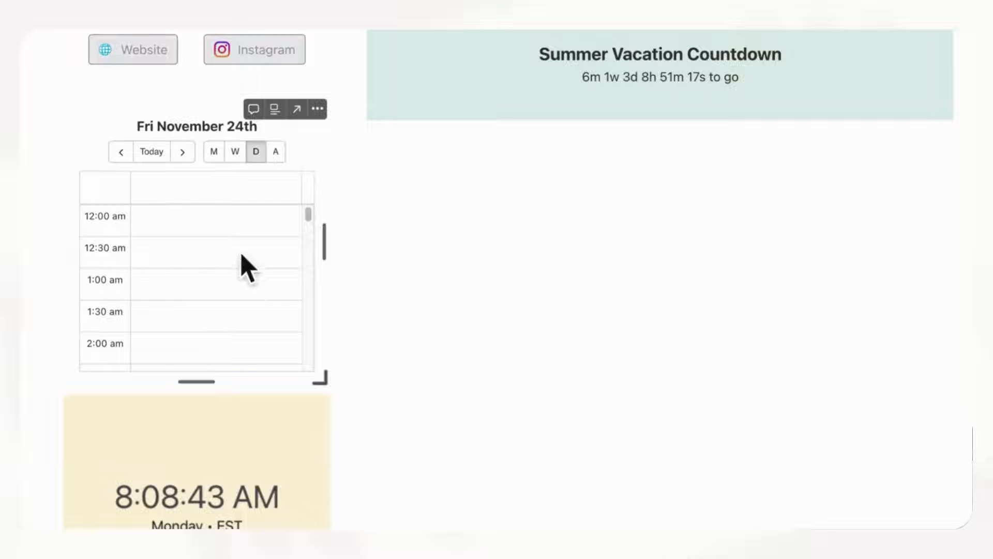
click(214, 152)
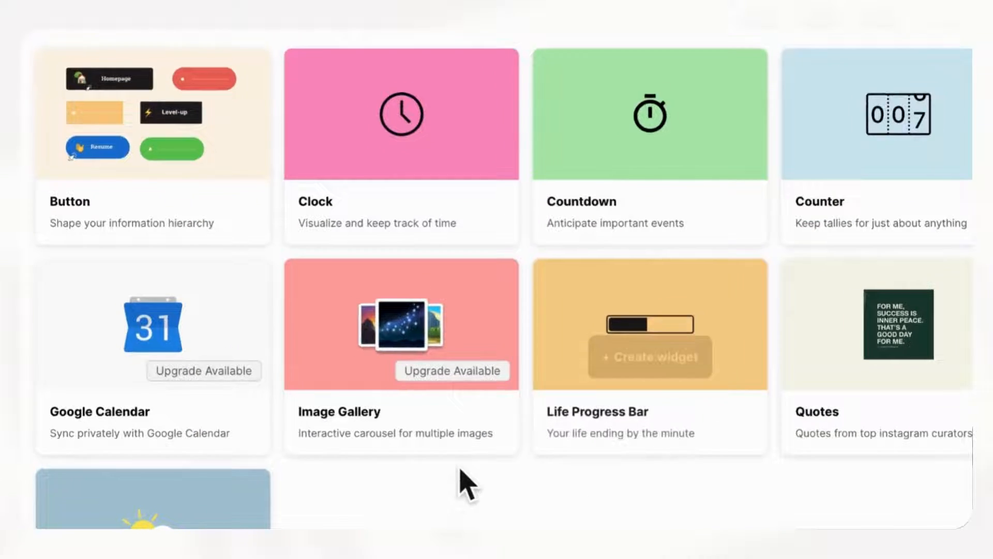
Switch to Indify and create an Image Gallery widget titled "Images"
mouse_move(428, 432)
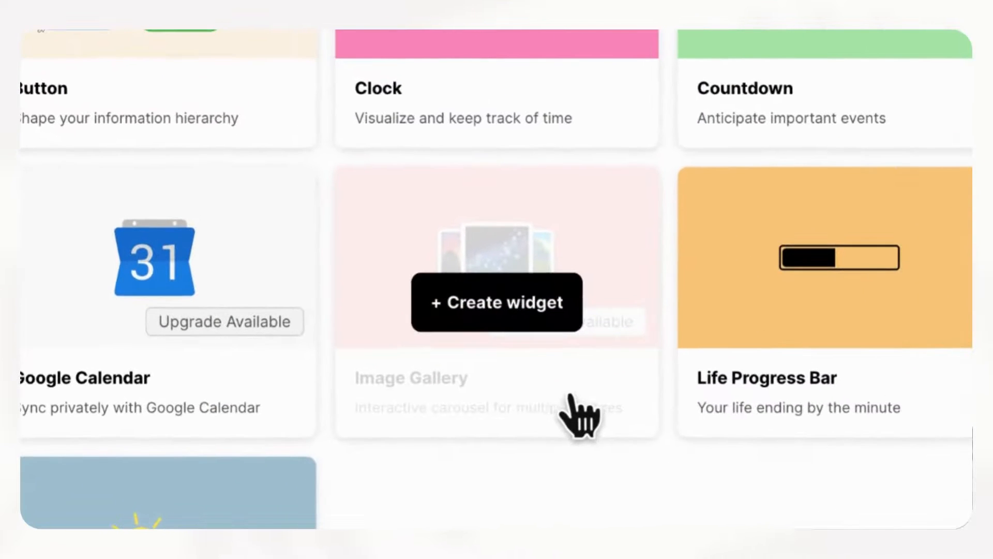
click(556, 313)
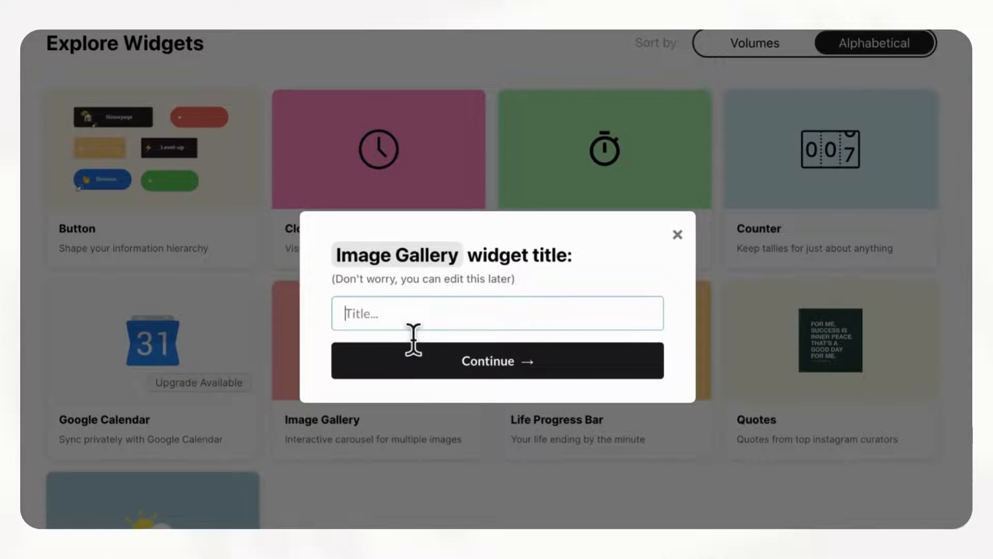
text(Images)
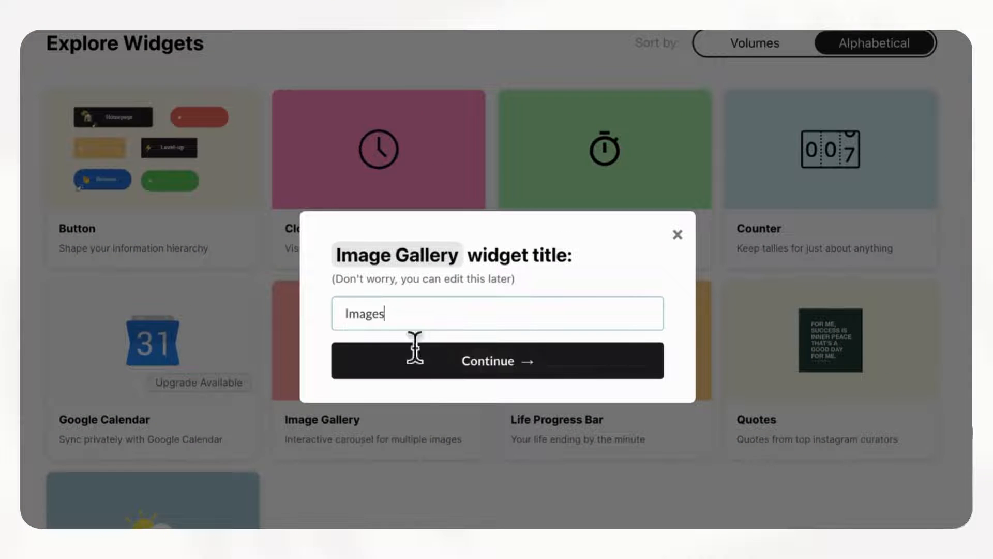
click(411, 362)
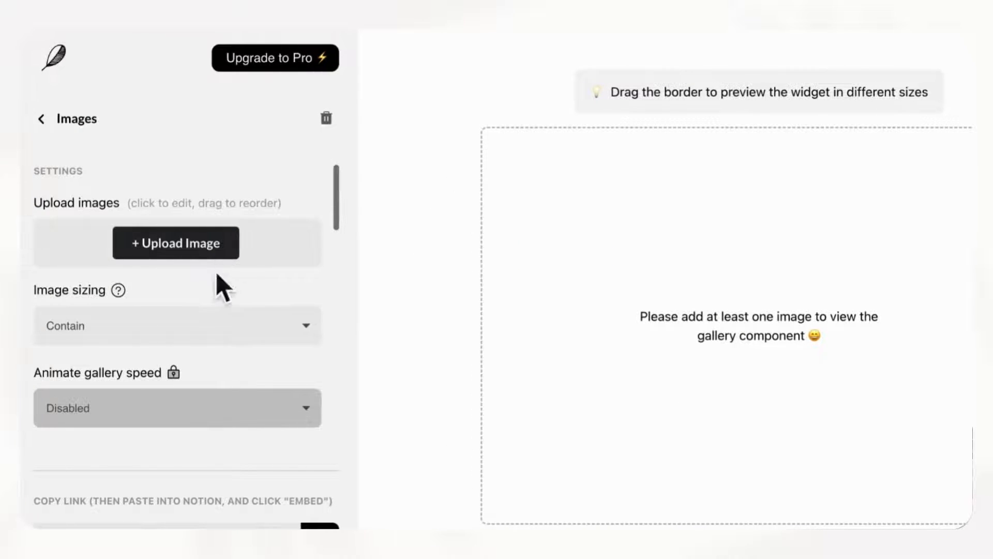
Upload the two sunset bridge photos and the pink cloud photo to the gallery
click(108, 248)
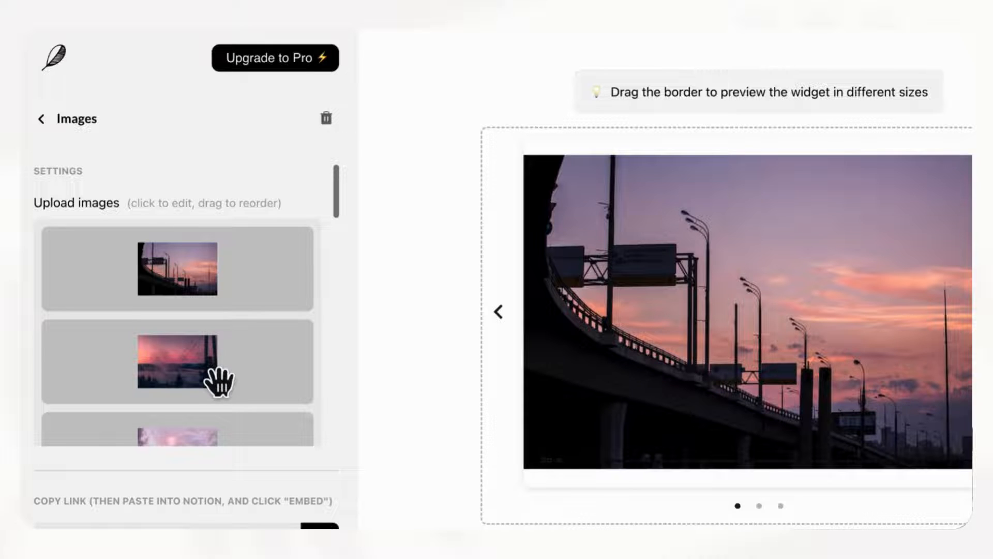
scroll(218, 383, down, 3)
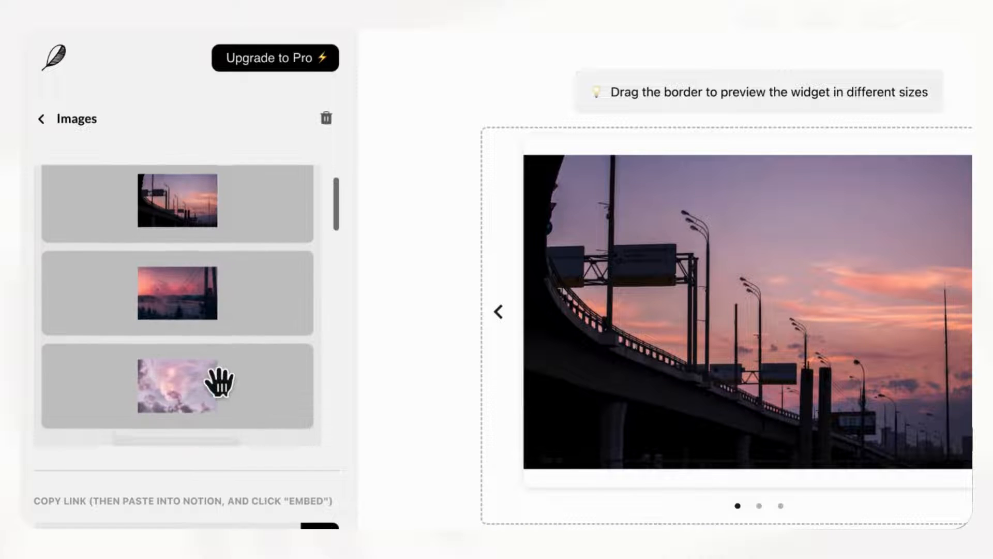
scroll(218, 383, up, 3)
scroll(218, 383, down, 2)
scroll(219, 383, down, 7)
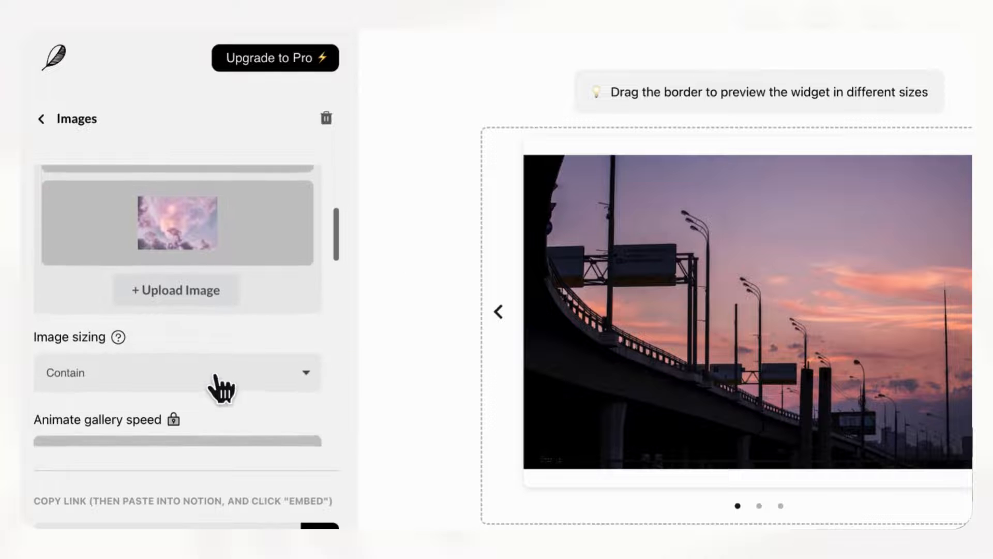
Try the Cover image sizing, set it to Wrap Around Image Size, and go back one image in the preview
scroll(244, 347, up, 2)
click(306, 294)
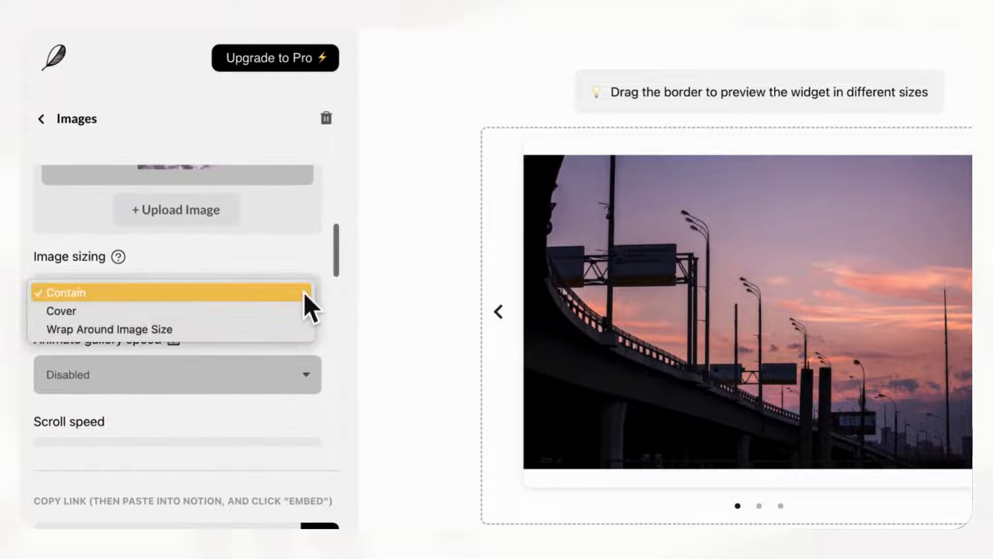
click(235, 313)
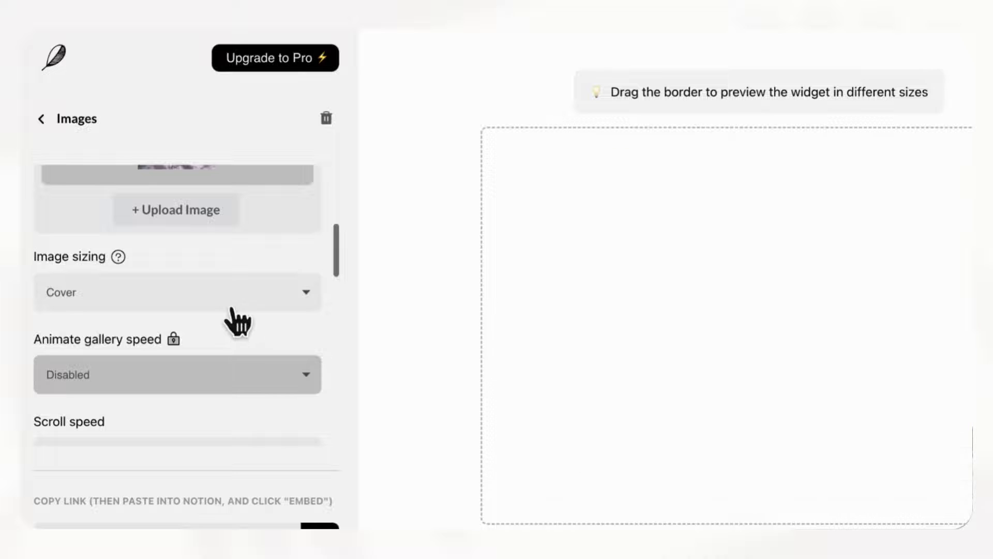
click(234, 310)
click(221, 313)
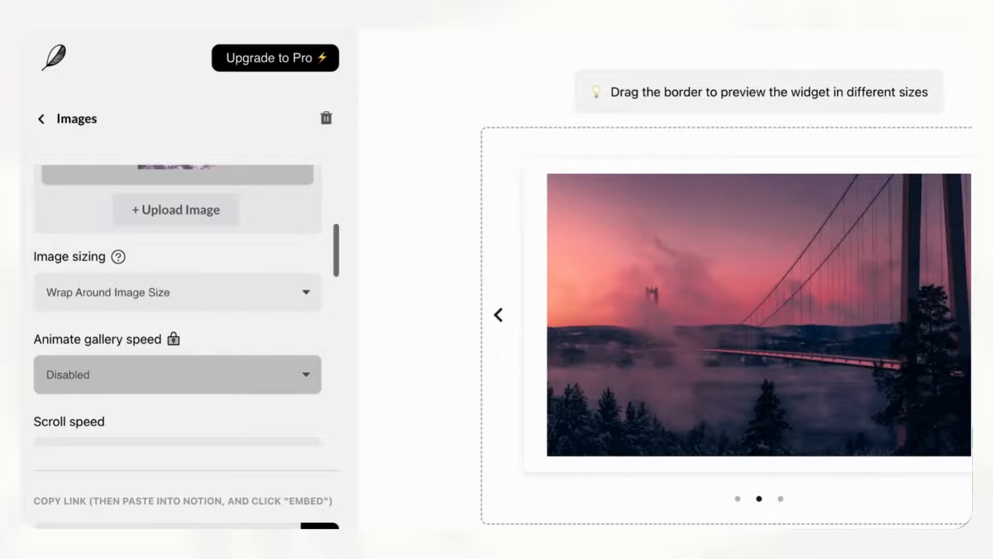
click(516, 327)
Review the gallery's scroll speed choices, dots and arrow options, color settings and hover menu options
scroll(266, 370, down, 2)
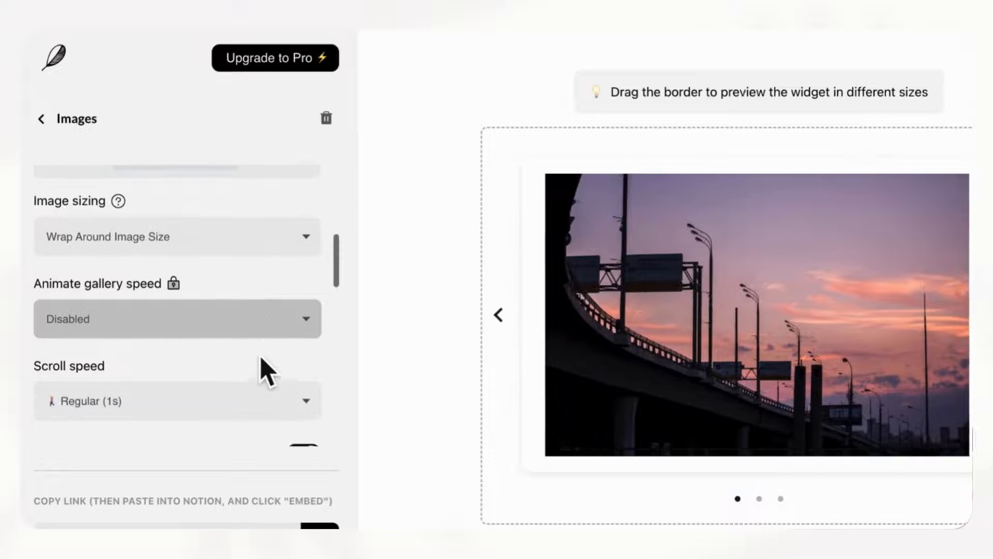
scroll(266, 370, down, 2)
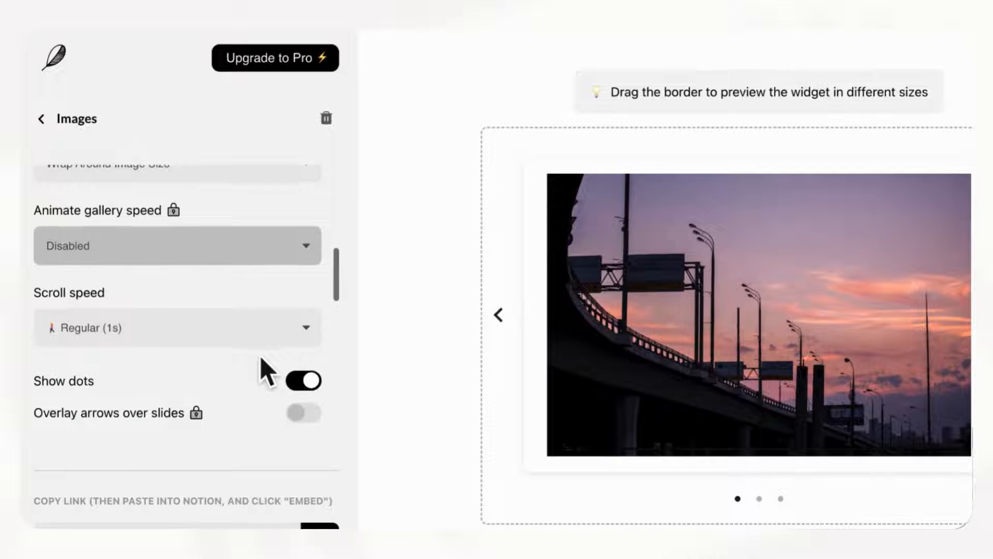
click(302, 339)
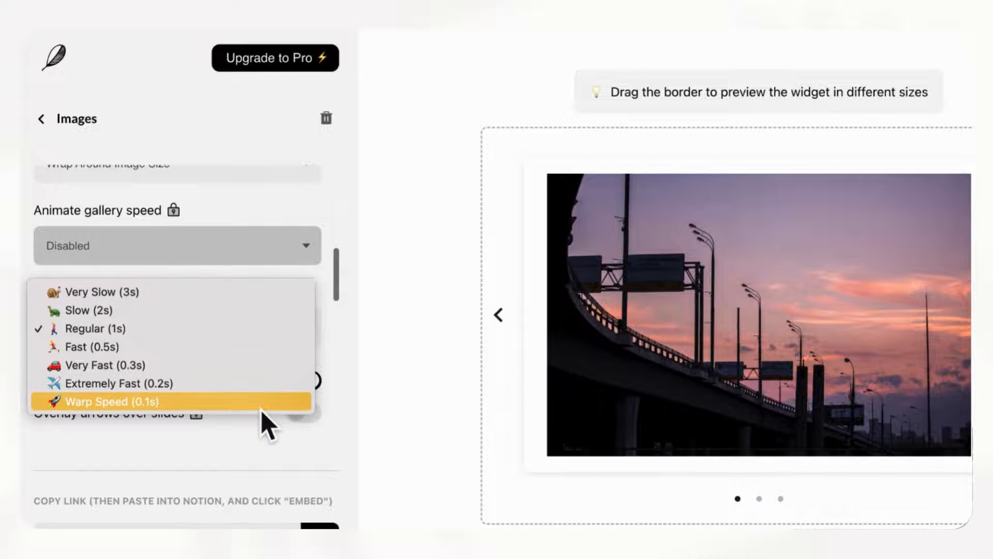
click(353, 365)
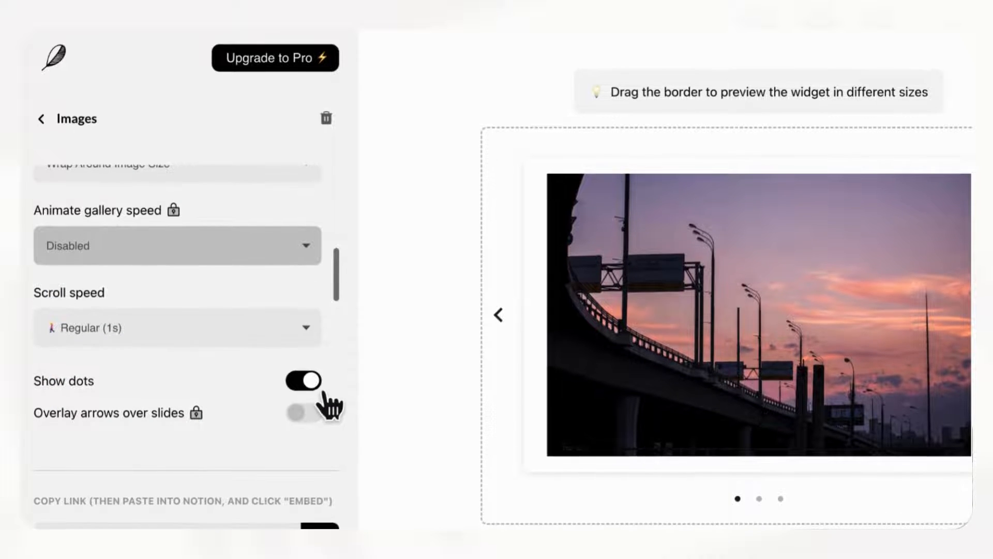
scroll(264, 409, down, 5)
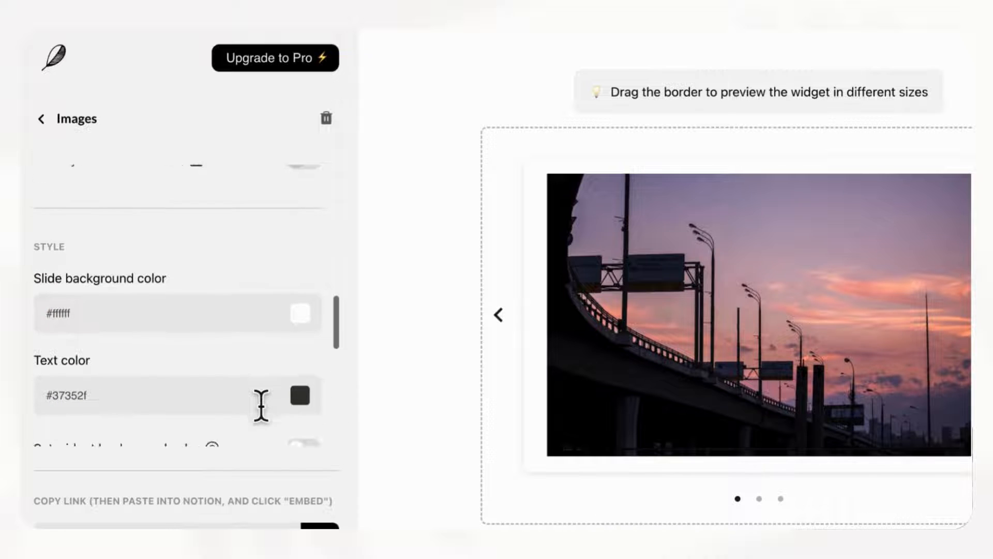
scroll(239, 400, down, 5)
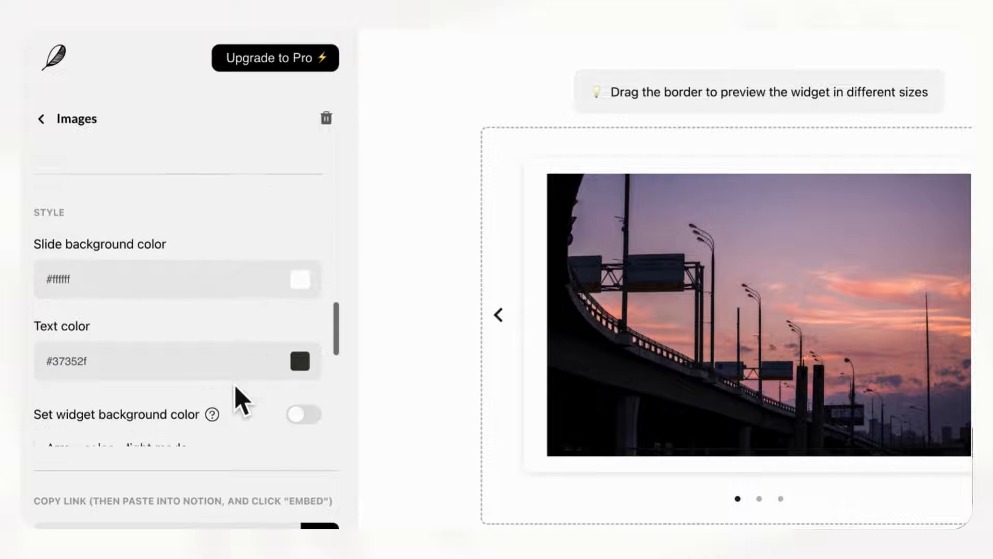
scroll(239, 399, down, 5)
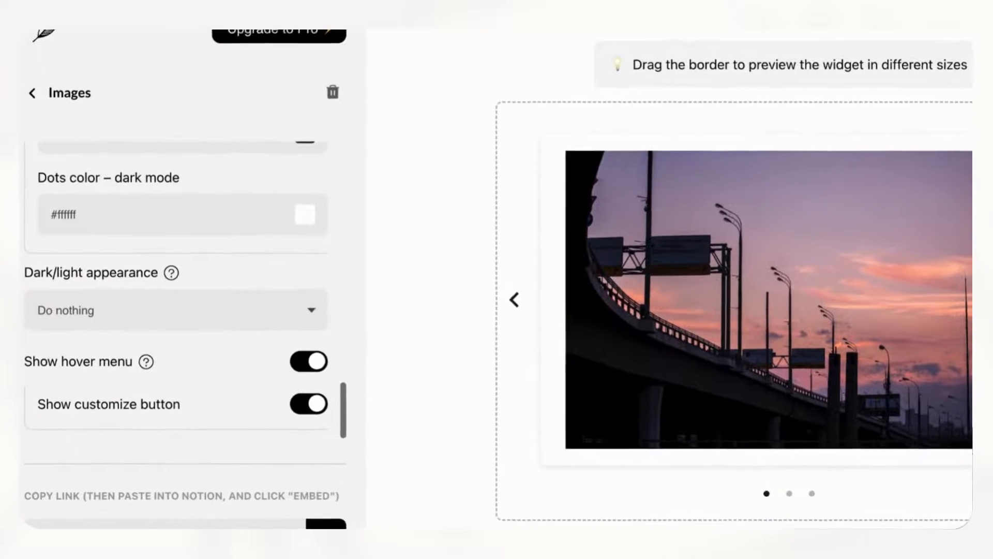
Copy the Images gallery link, embed it in the Notion page directly below the countdown, and make the embed taller
click(335, 526)
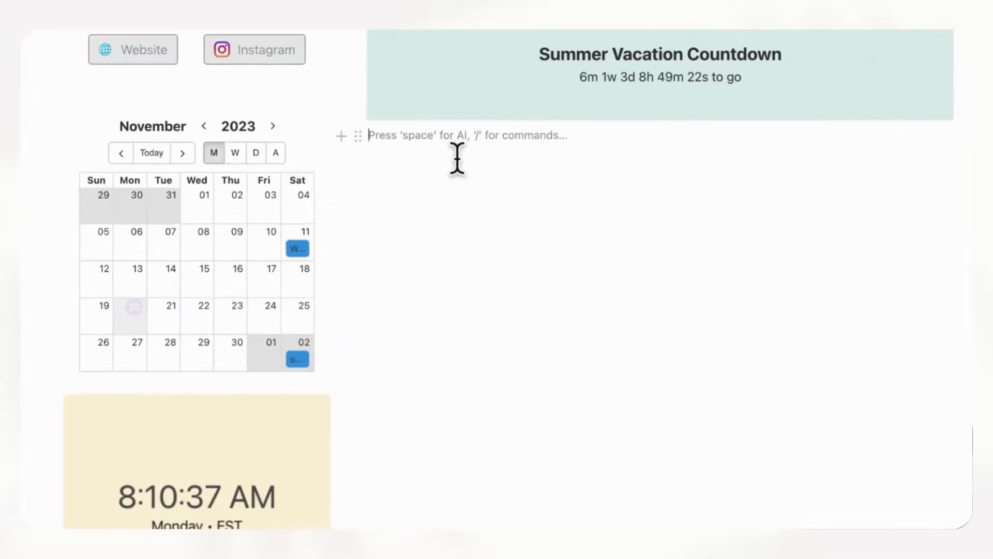
key(super+v)
click(733, 216)
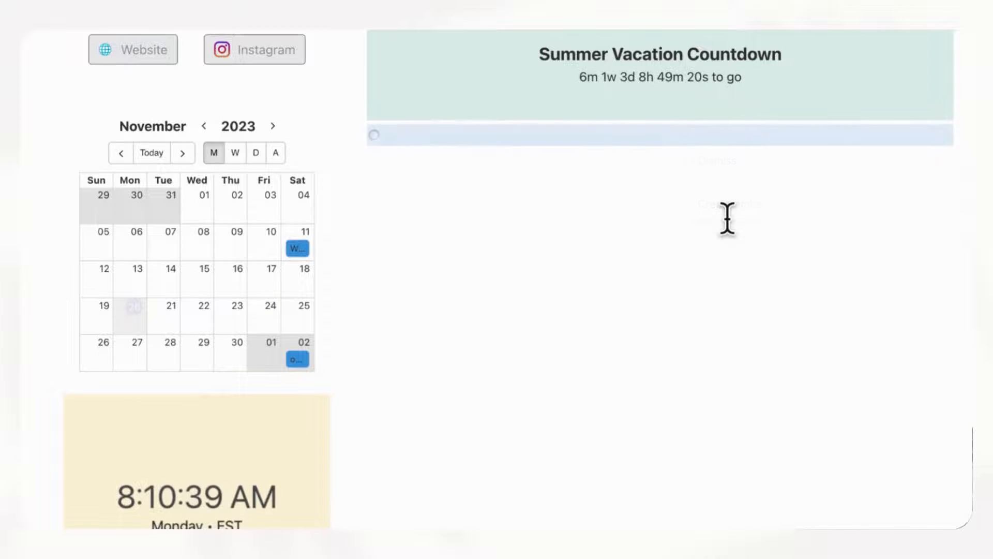
drag(694, 246, 959, 217)
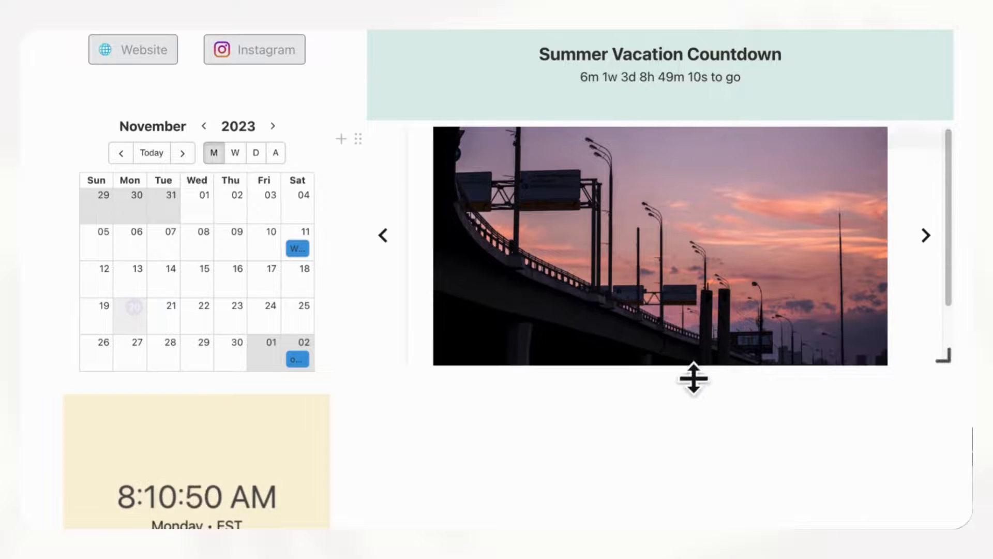
drag(687, 377, 705, 534)
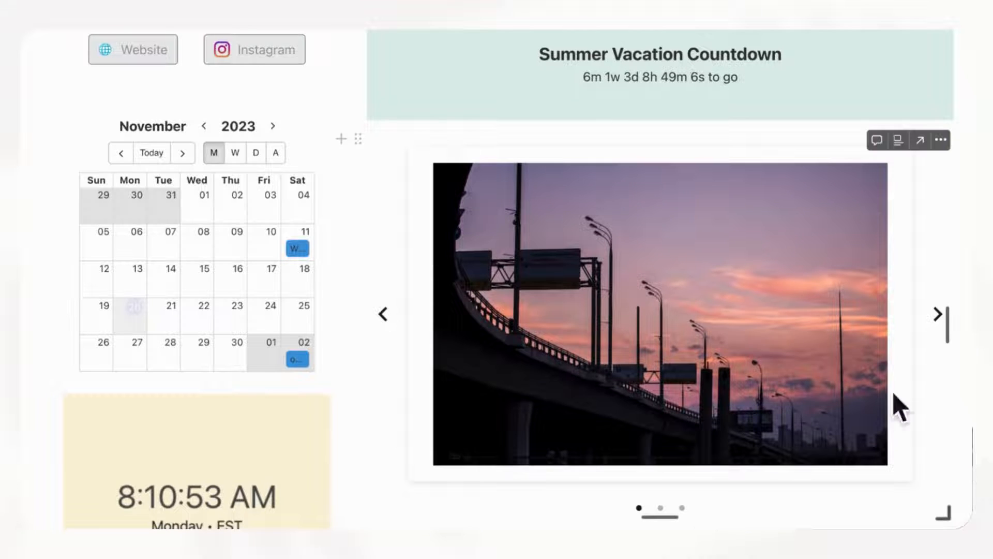
Browse through the embedded gallery's images and look over the arrangement of widgets on the page
click(950, 331)
click(951, 334)
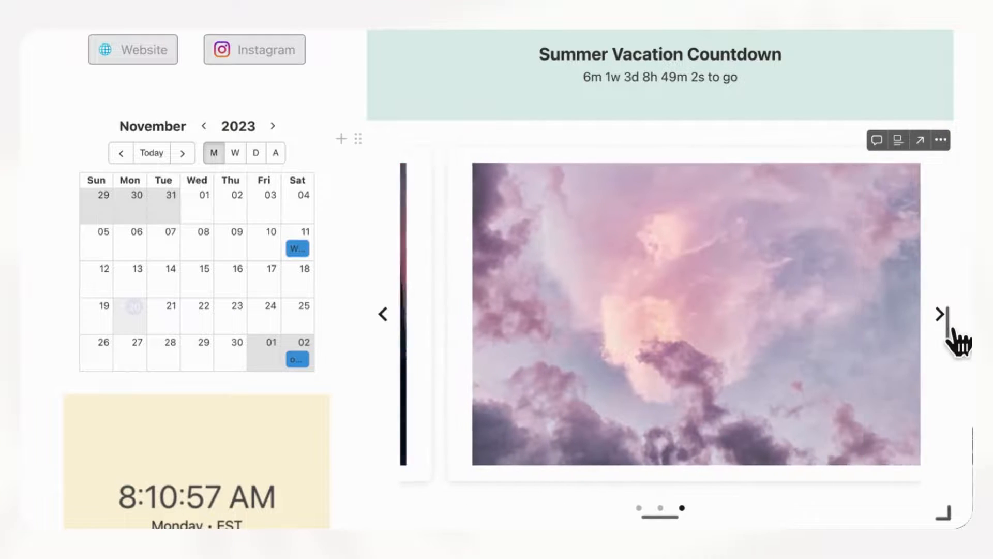
click(952, 334)
click(952, 334)
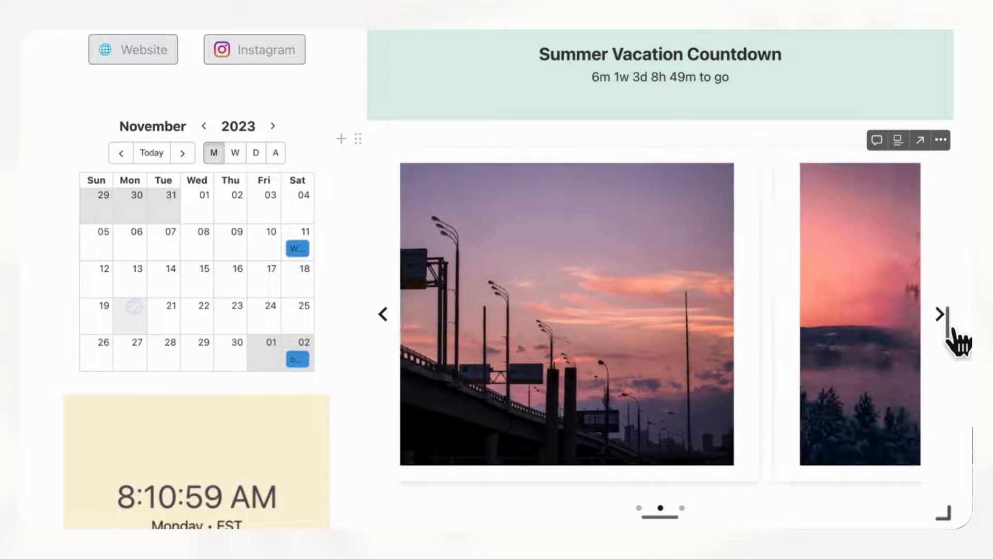
click(951, 333)
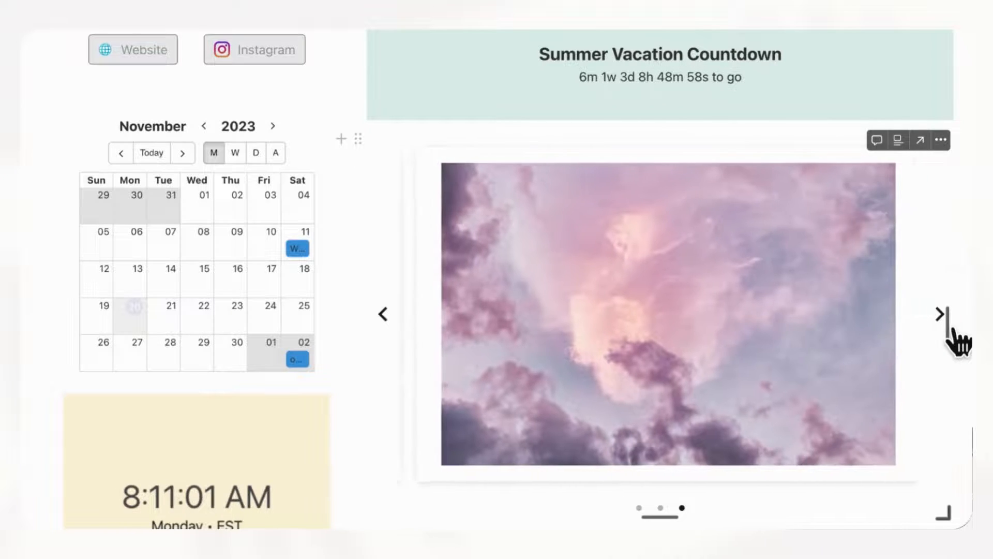
scroll(952, 336, up, 3)
scroll(952, 228, down, 4)
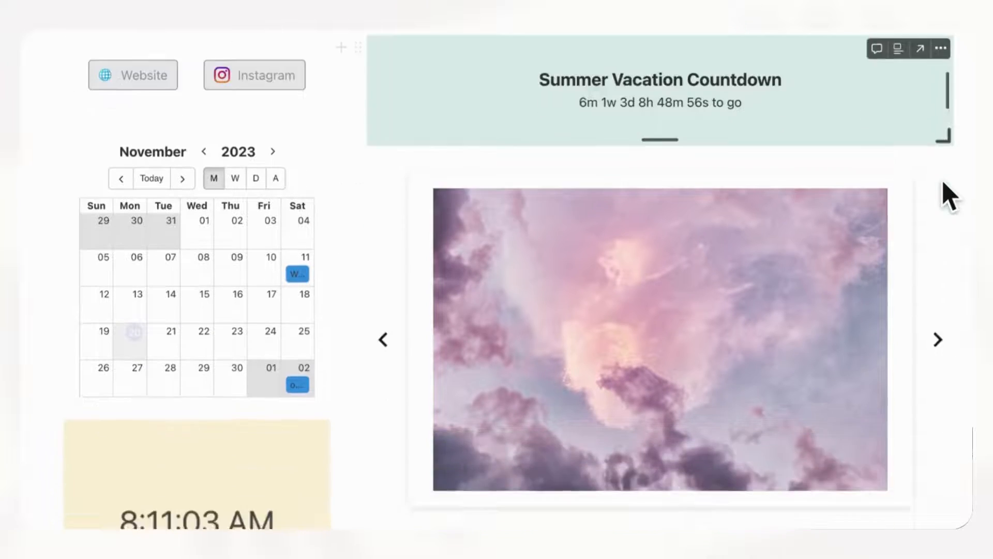
scroll(958, 244, up, 3)
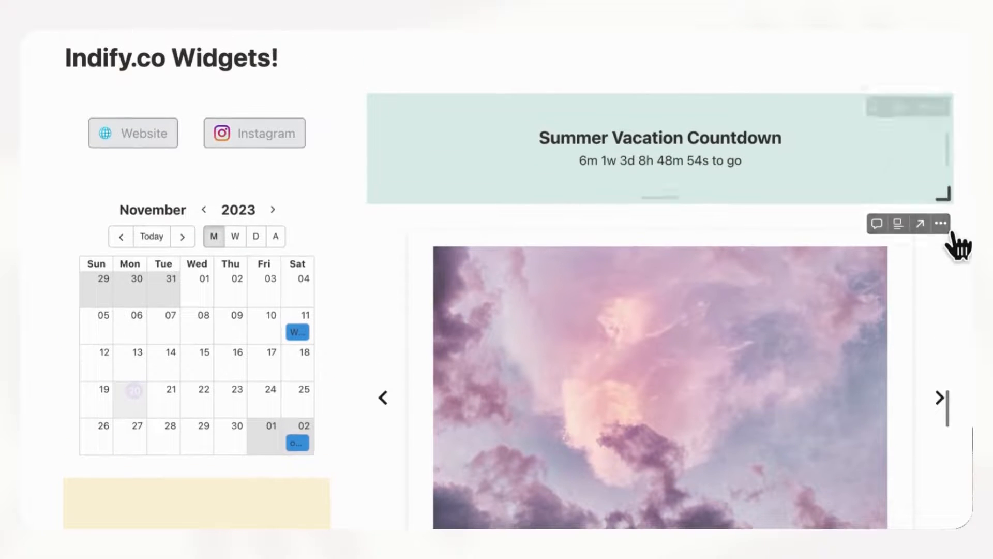
scroll(931, 386, down, 2)
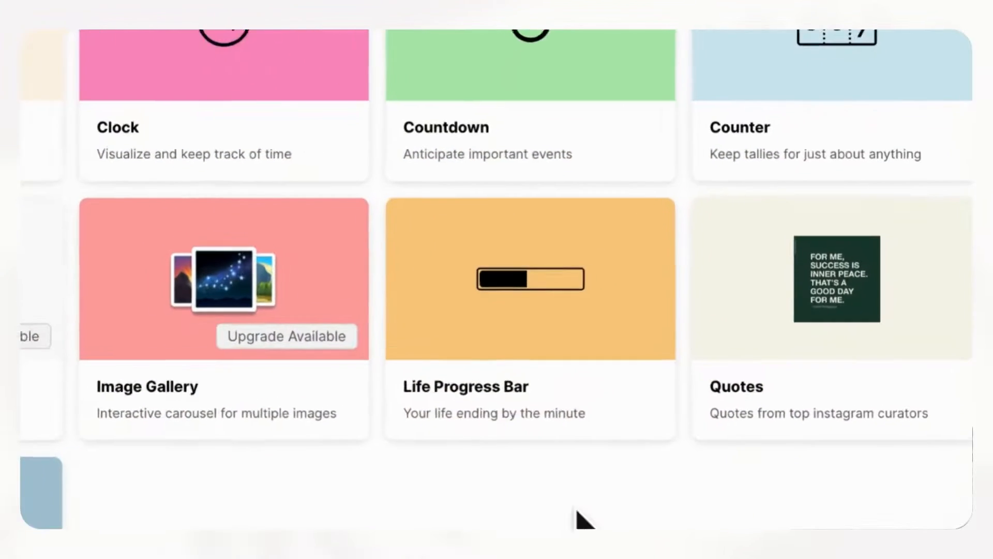
Switch to Indify and create a Life Progress Bar widget titled "Life Progress"
mouse_move(590, 406)
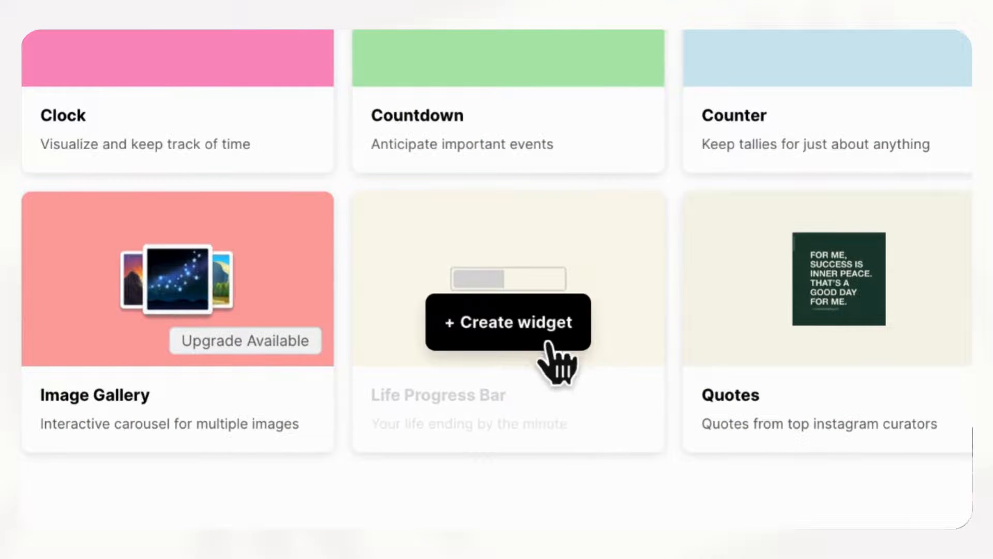
click(579, 347)
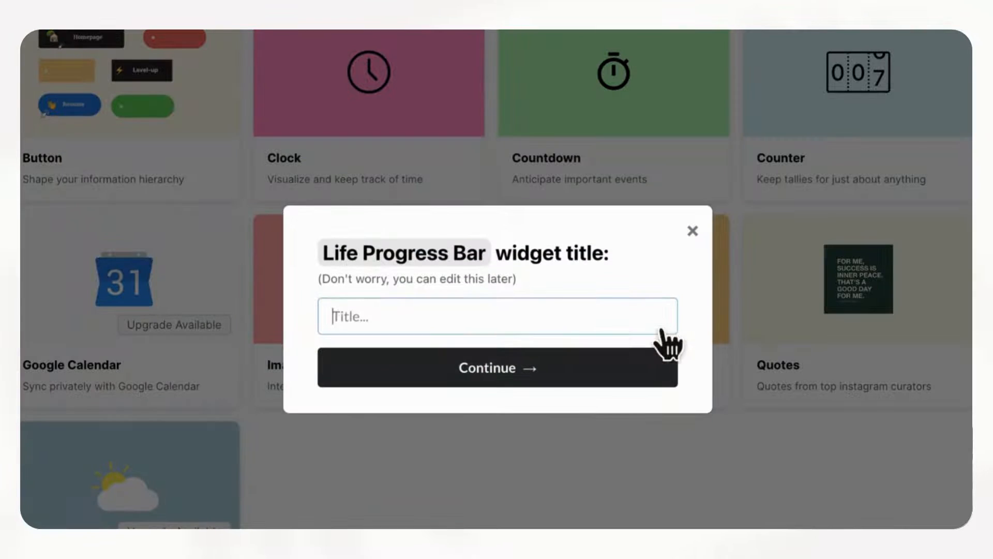
click(489, 331)
text(:)
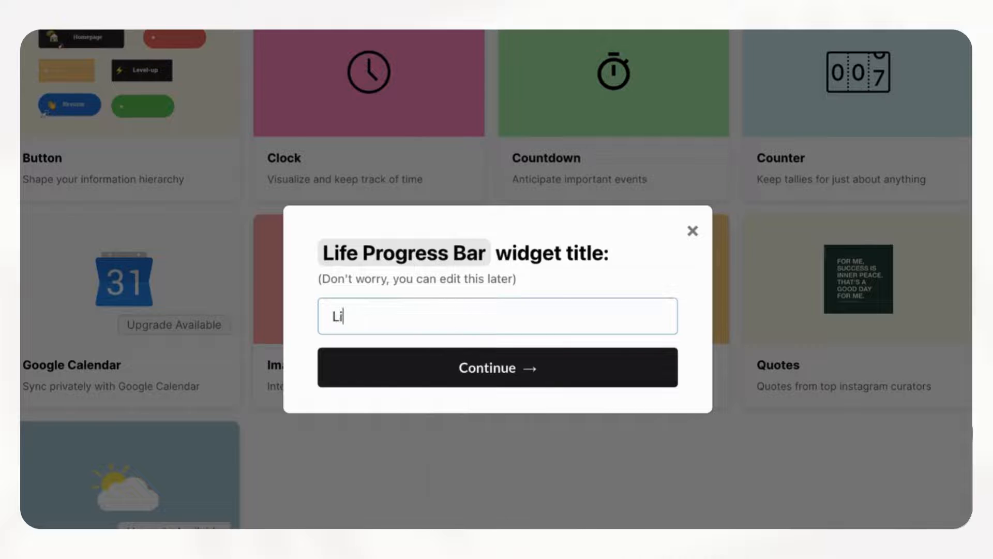
text(s)
click(486, 369)
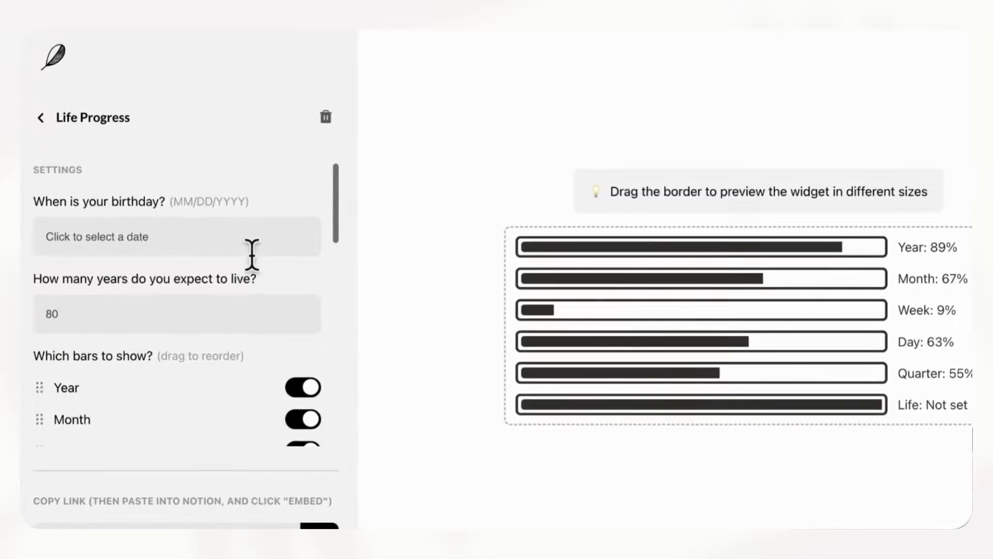
Turn on the background color for the Life Progress widget and set it to light purple #eae4f2
scroll(215, 293, down, 2)
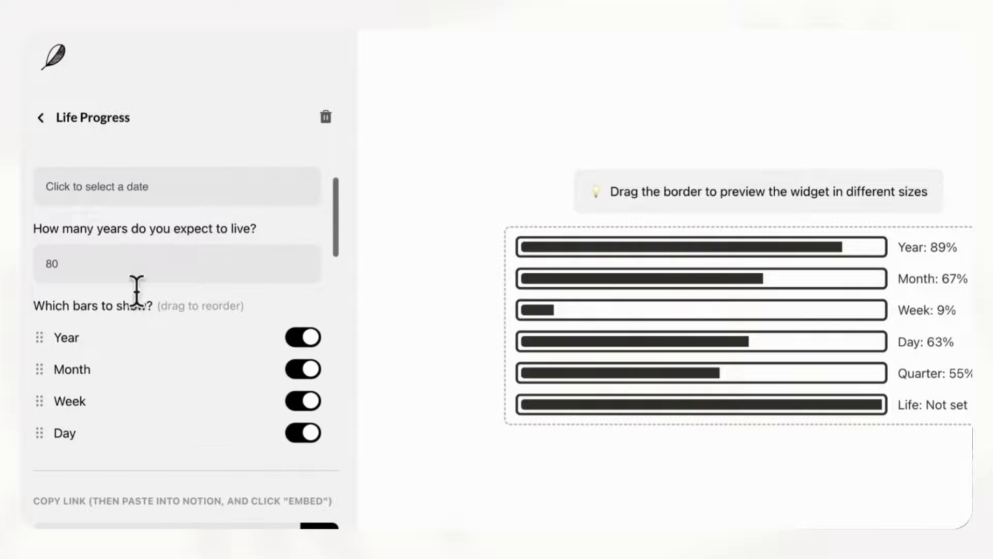
scroll(220, 294, down, 5)
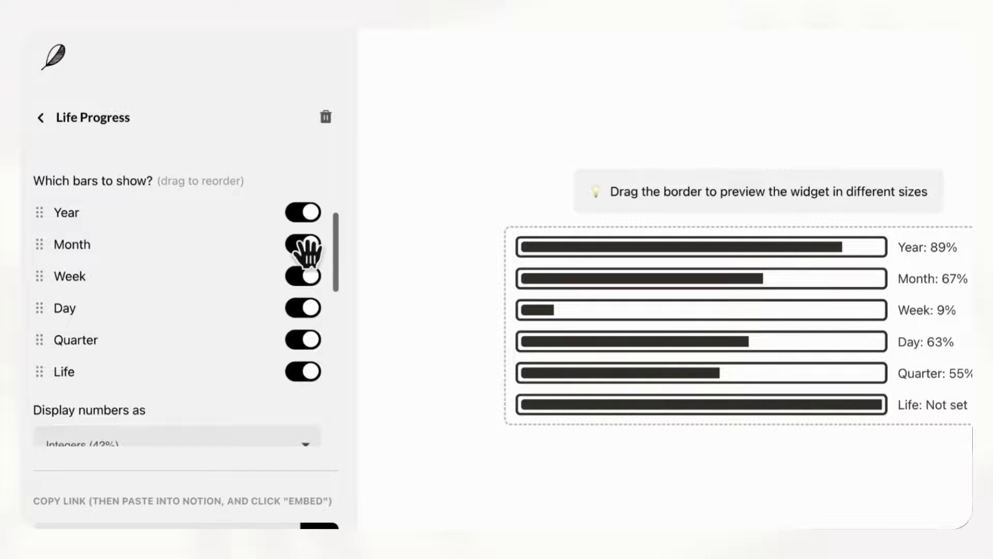
scroll(265, 389, down, 1)
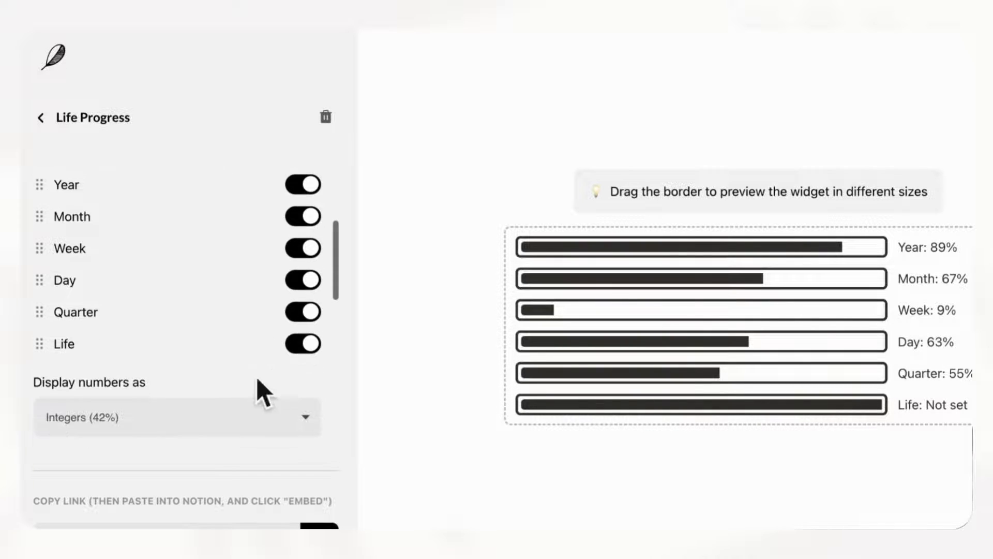
scroll(309, 383, down, 7)
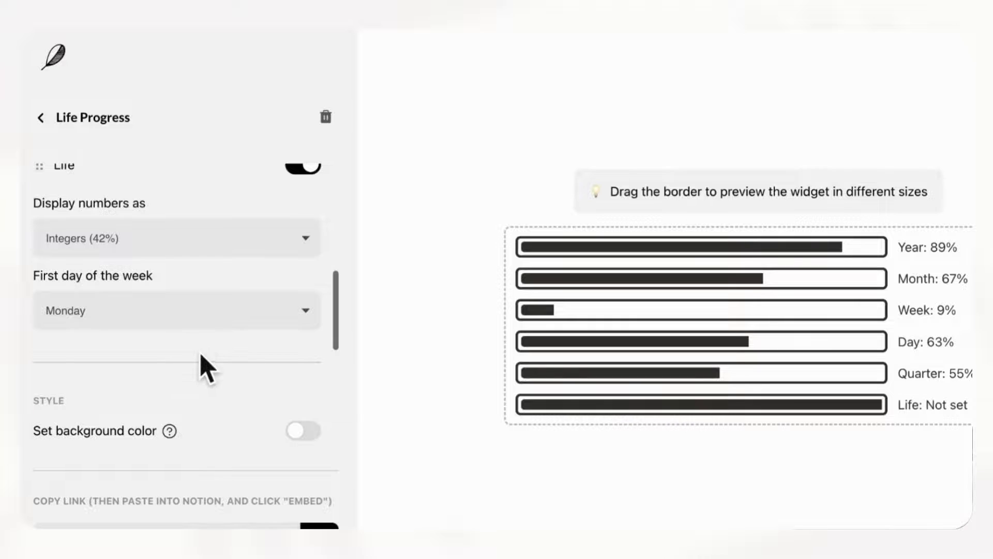
scroll(207, 368, down, 2)
scroll(275, 390, down, 4)
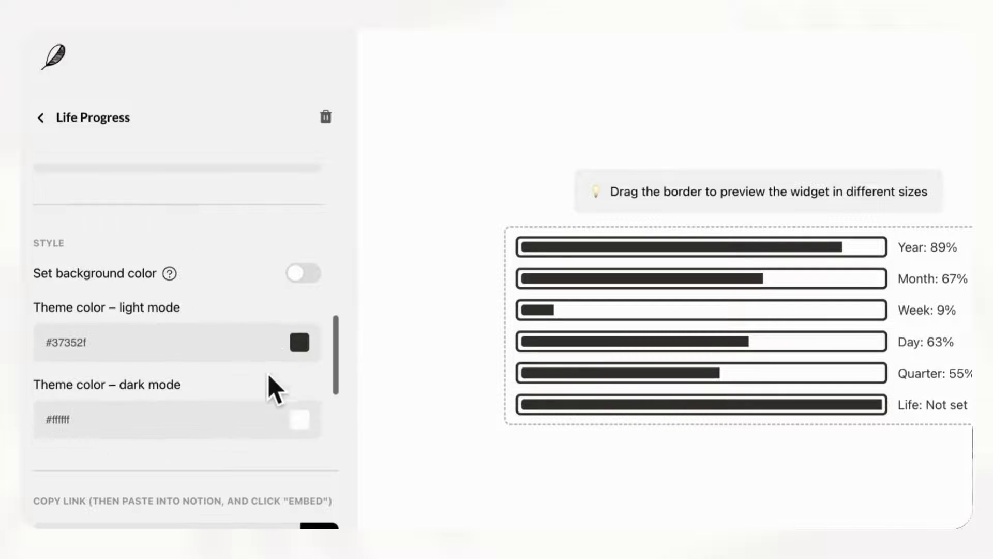
click(314, 273)
scroll(290, 297, down, 1)
click(300, 282)
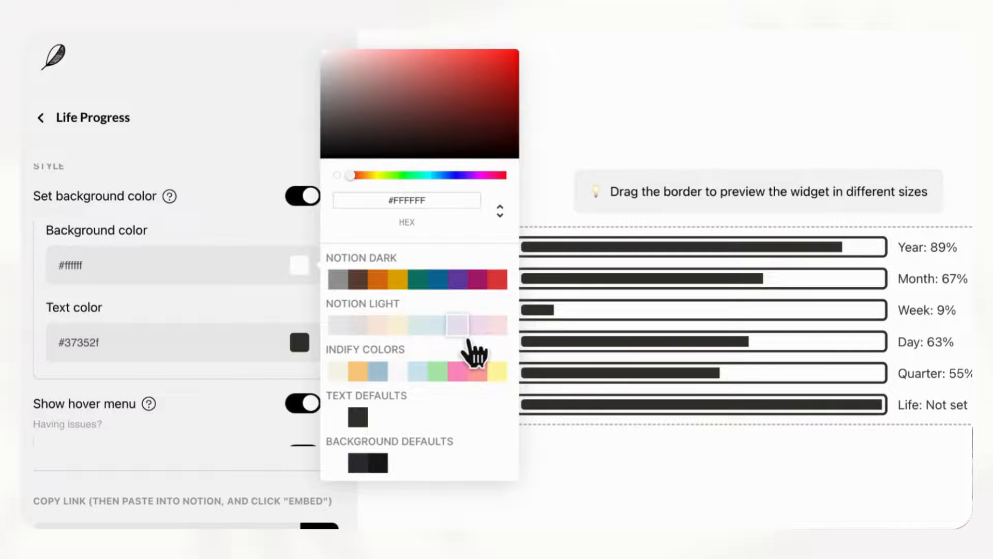
click(465, 331)
scroll(231, 444, down, 1)
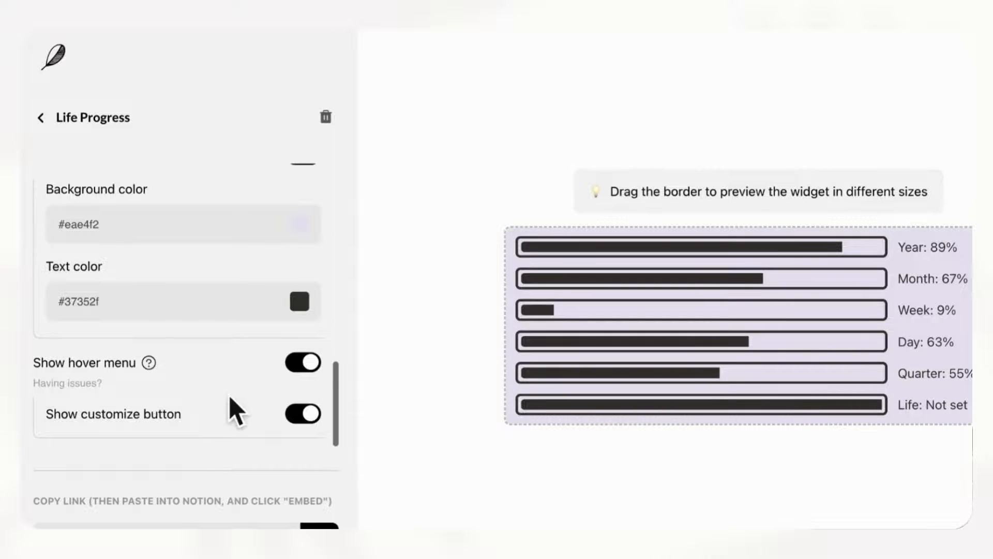
click(300, 301)
click(261, 326)
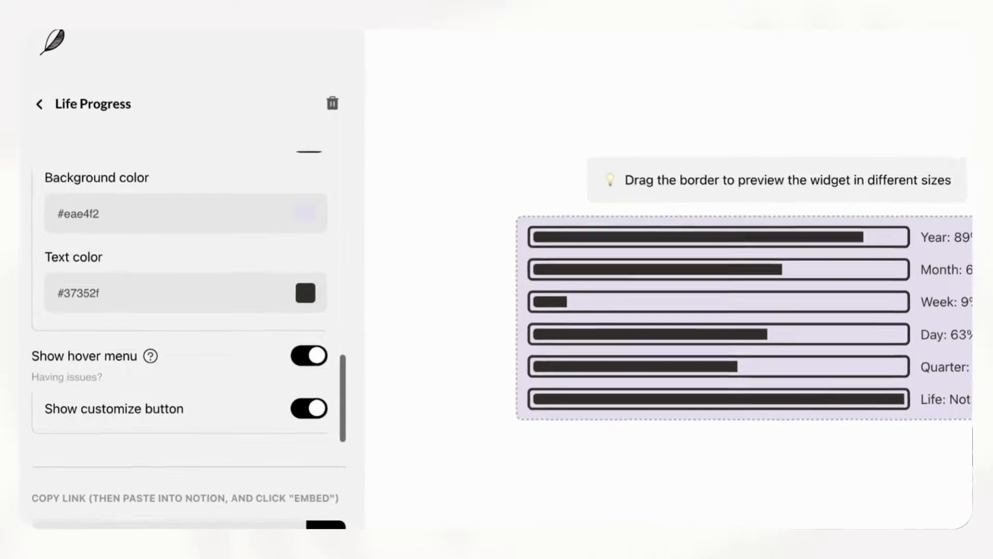
Copy the Life Progress widget link and embed it in the Notion page directly below the clock
click(319, 527)
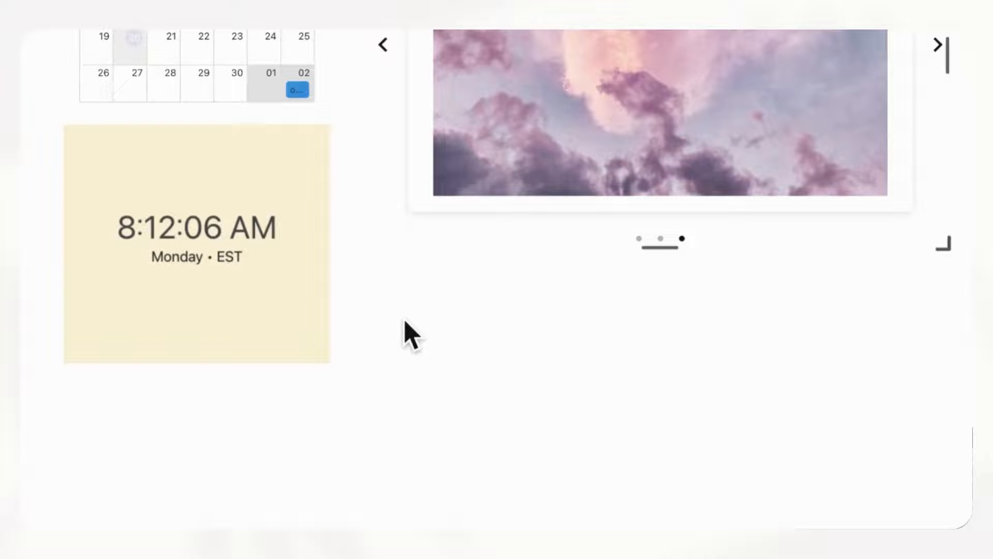
click(473, 274)
click(118, 412)
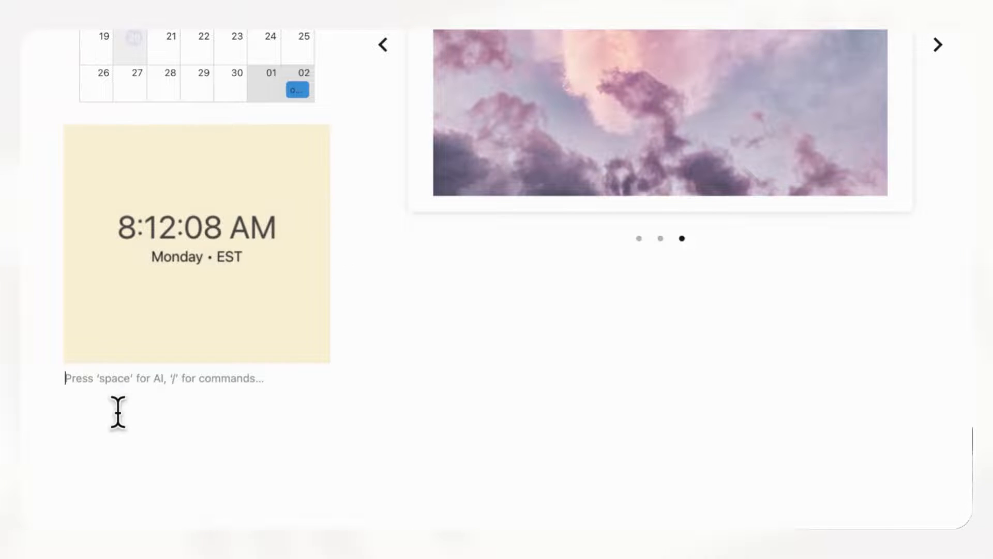
key(ctrl+v)
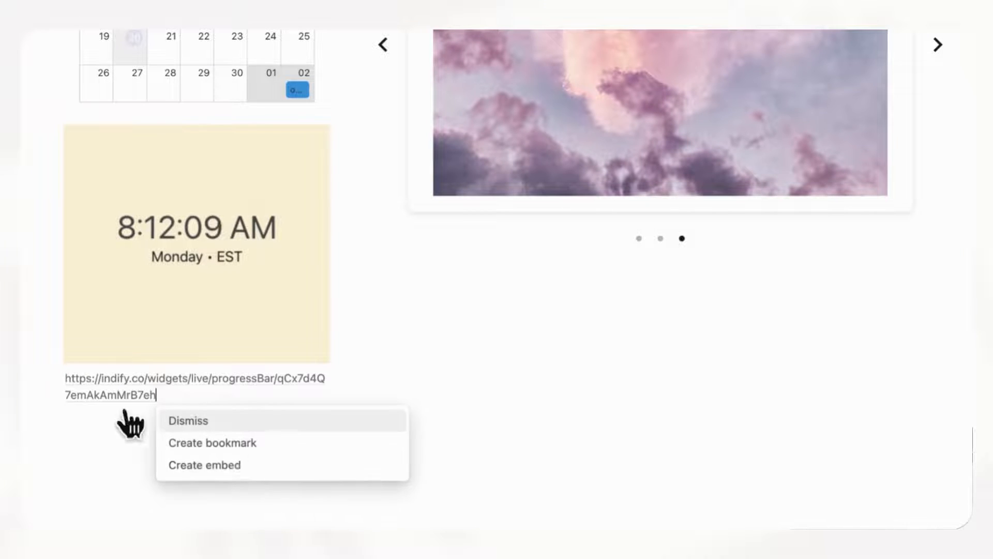
click(229, 468)
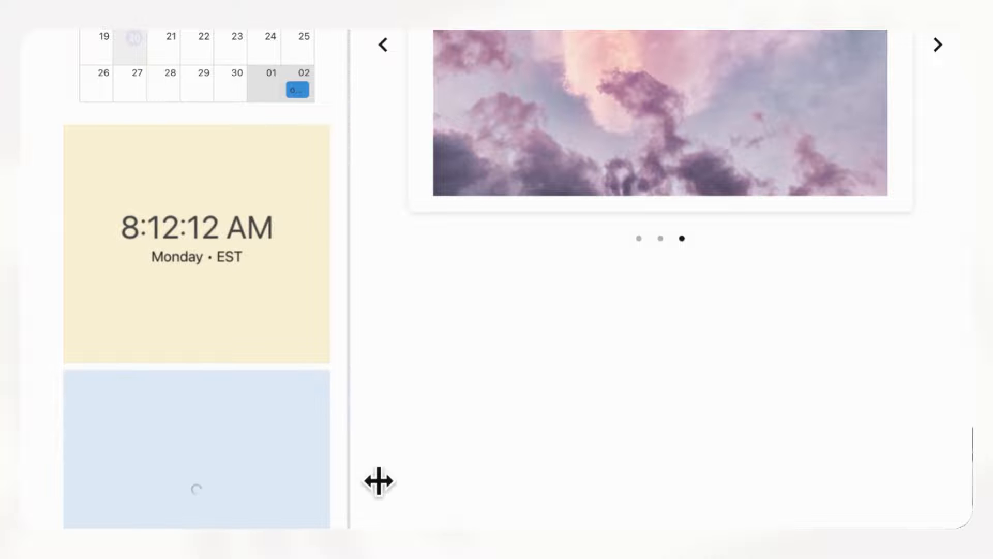
Look over the embedded life progress bars and how they sit with the calendar, clock and gallery
scroll(379, 481, down, 3)
click(428, 425)
scroll(428, 431, up, 2)
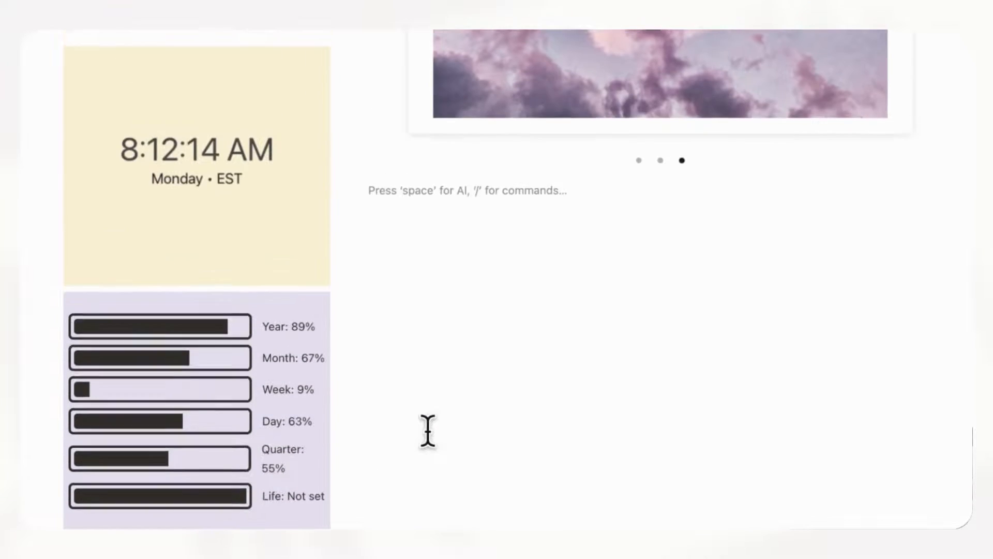
scroll(429, 430, up, 2)
scroll(361, 405, up, 5)
scroll(364, 407, down, 4)
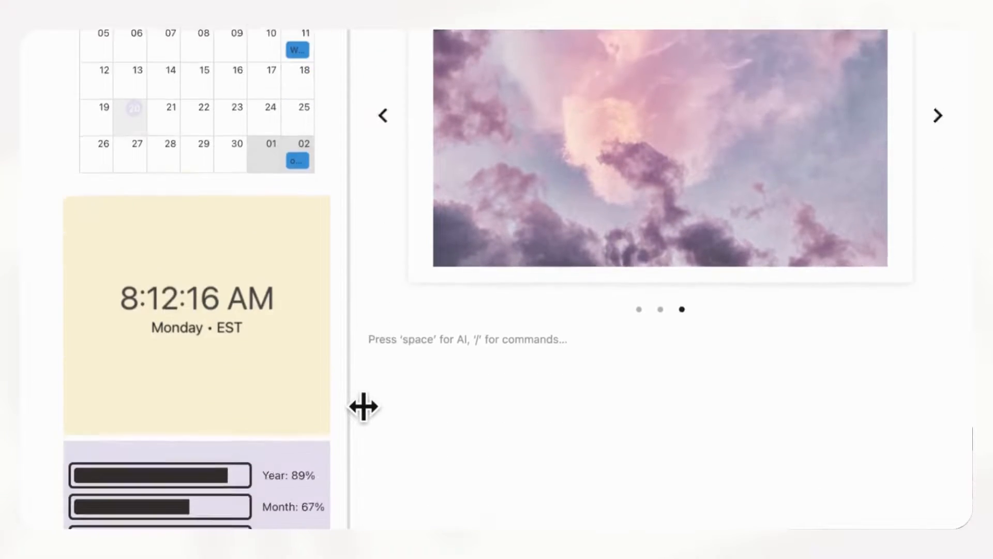
scroll(363, 407, down, 5)
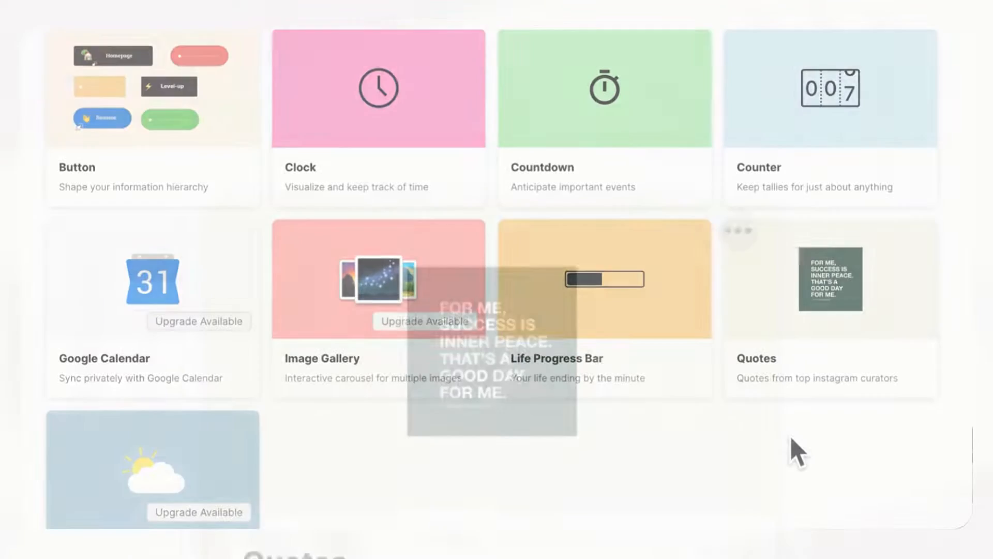
Switch to Indify and create a Quotes widget titled "quotes"
mouse_move(838, 362)
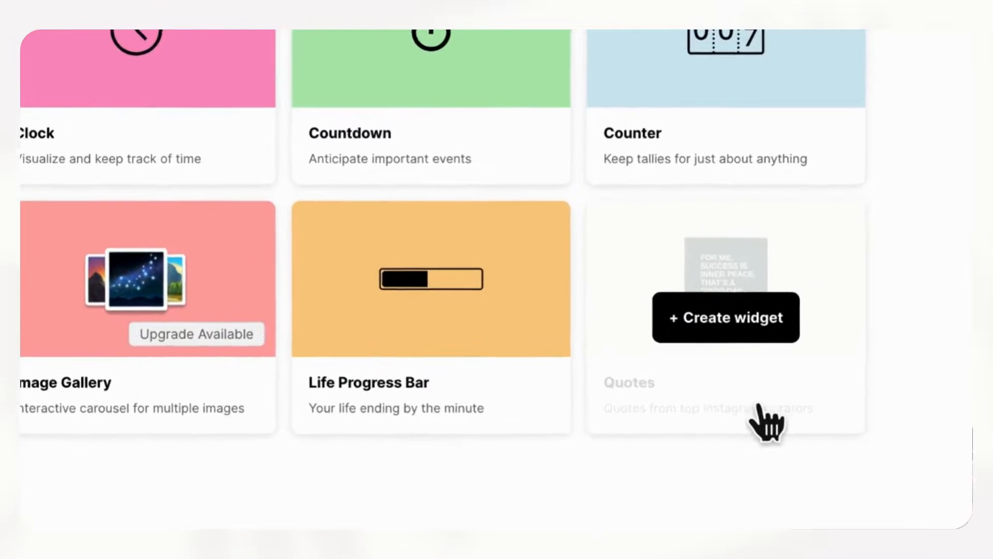
click(766, 326)
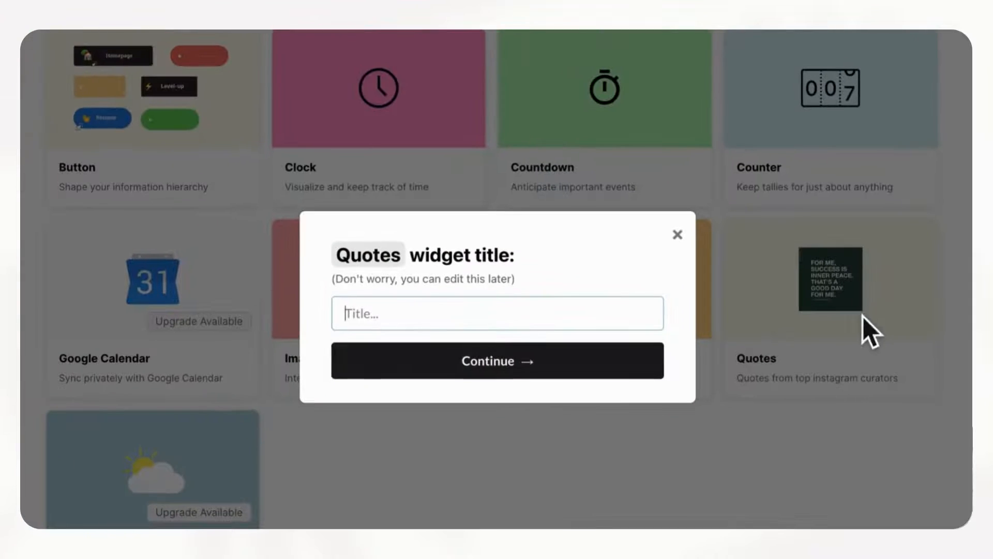
click(498, 327)
text(q)
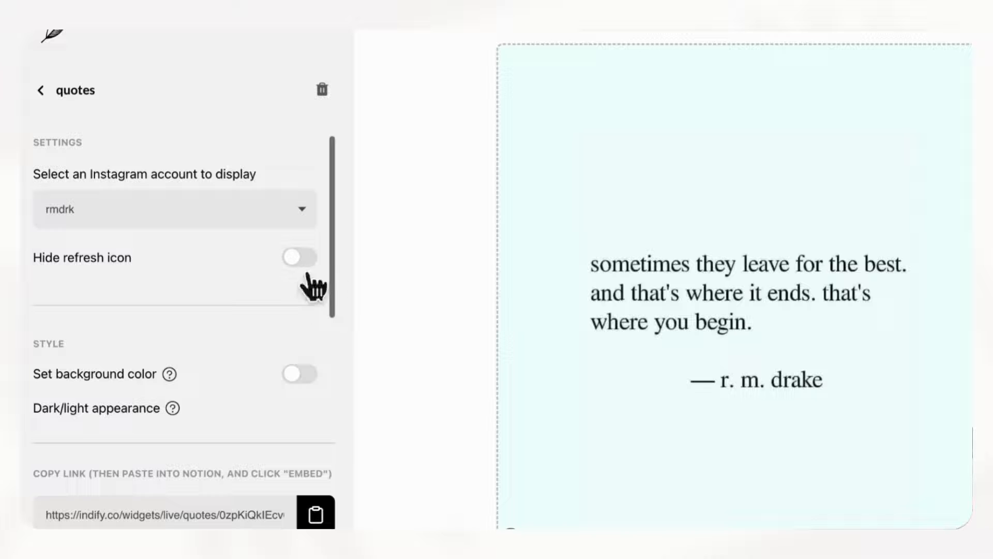
Copy the quotes widget link and embed it in the Notion page below the life progress bars
scroll(301, 303, down, 3)
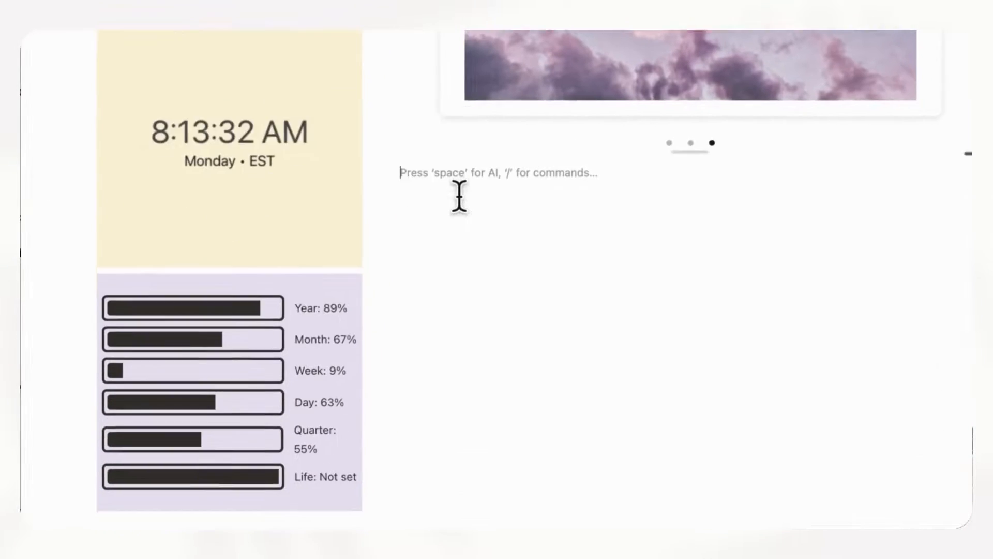
click(189, 419)
key(ctrl+v)
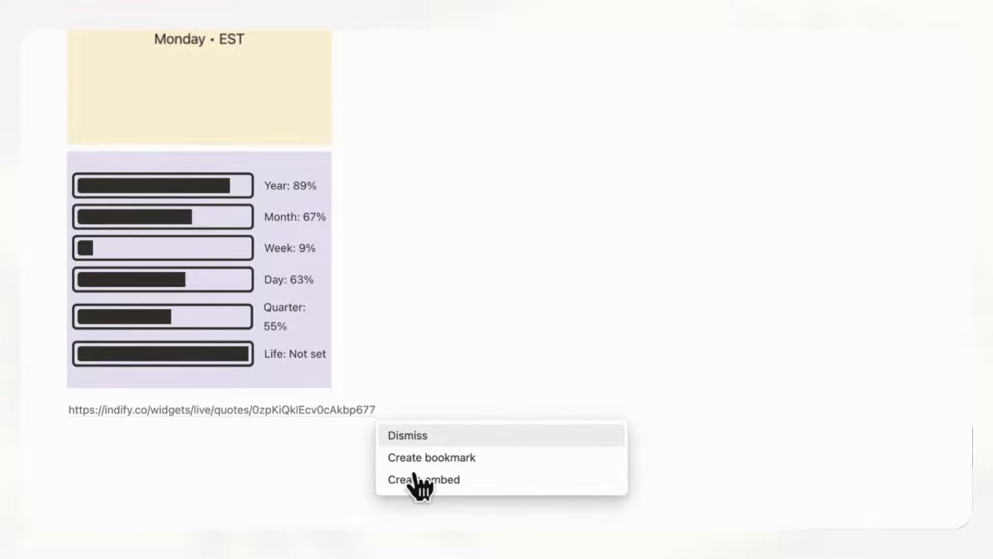
click(424, 489)
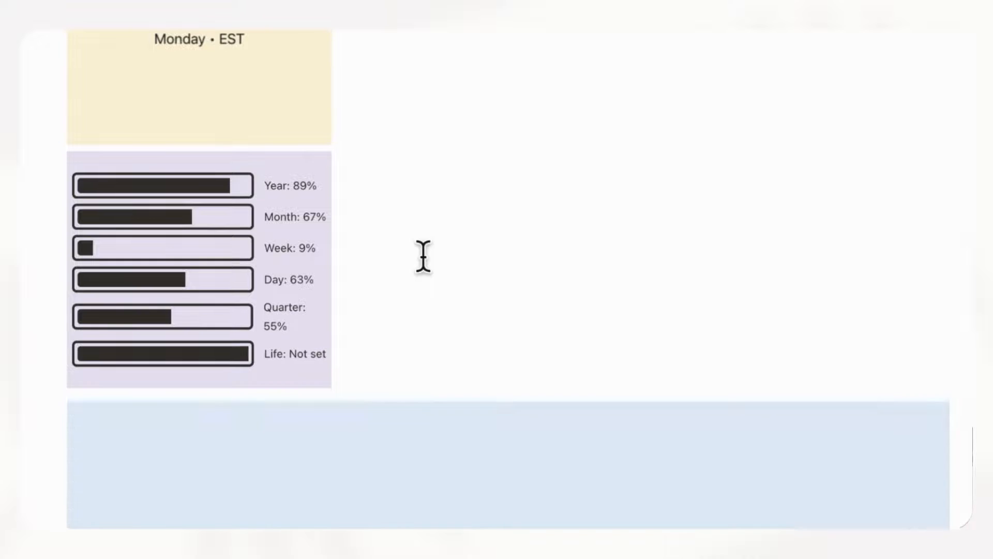
Move the full-width quotes embed into the narrow column, directly beneath the life progress bars
scroll(293, 247, up, 1)
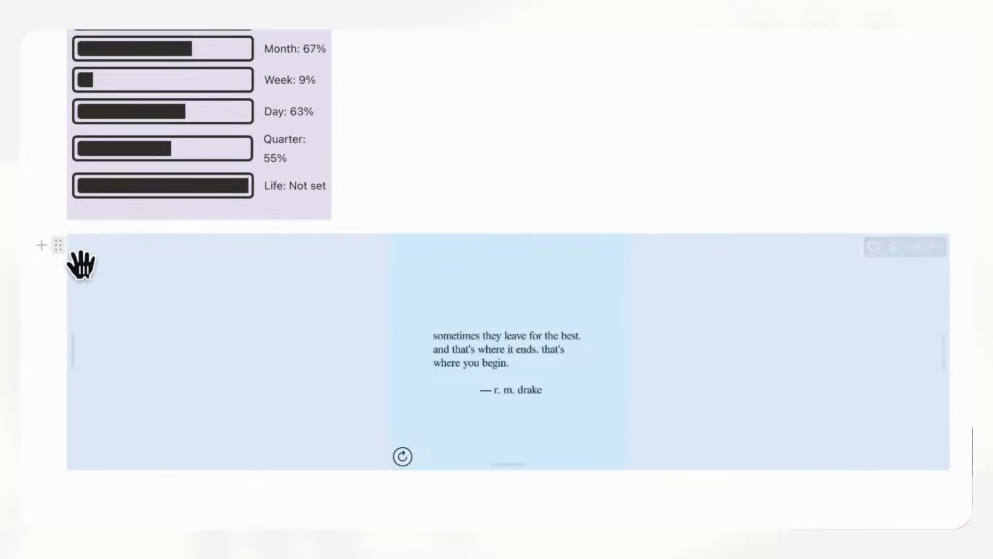
drag(58, 246, 118, 241)
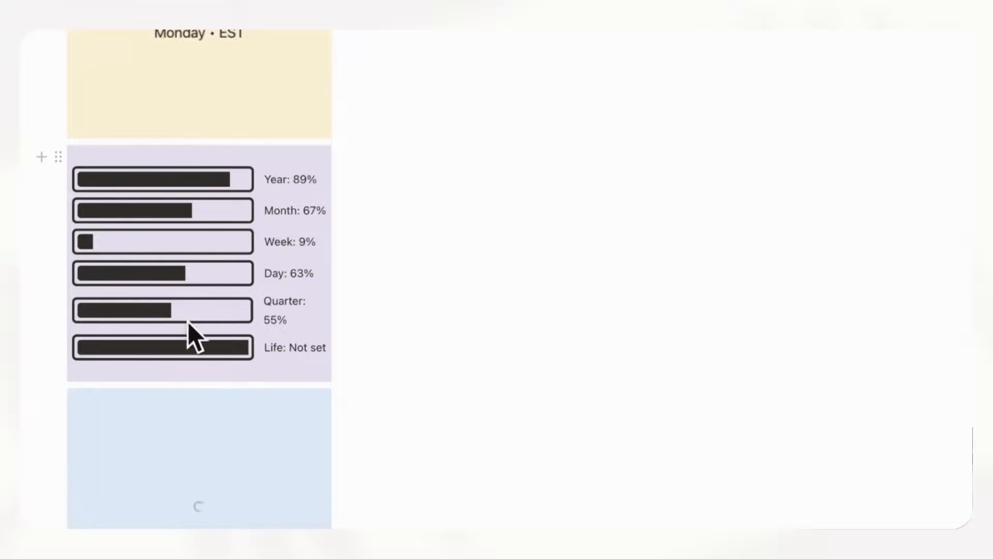
scroll(188, 321, down, 4)
click(537, 261)
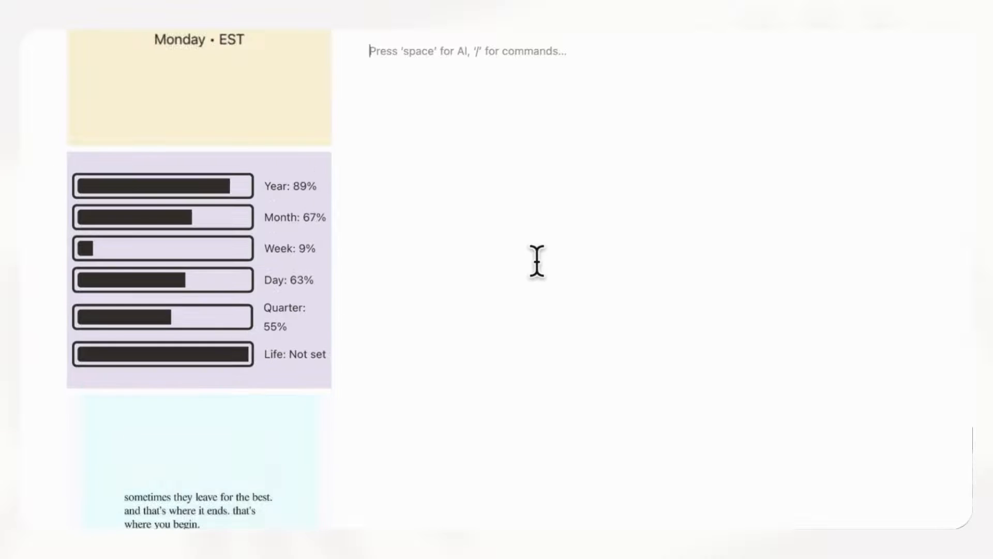
scroll(305, 427, down, 3)
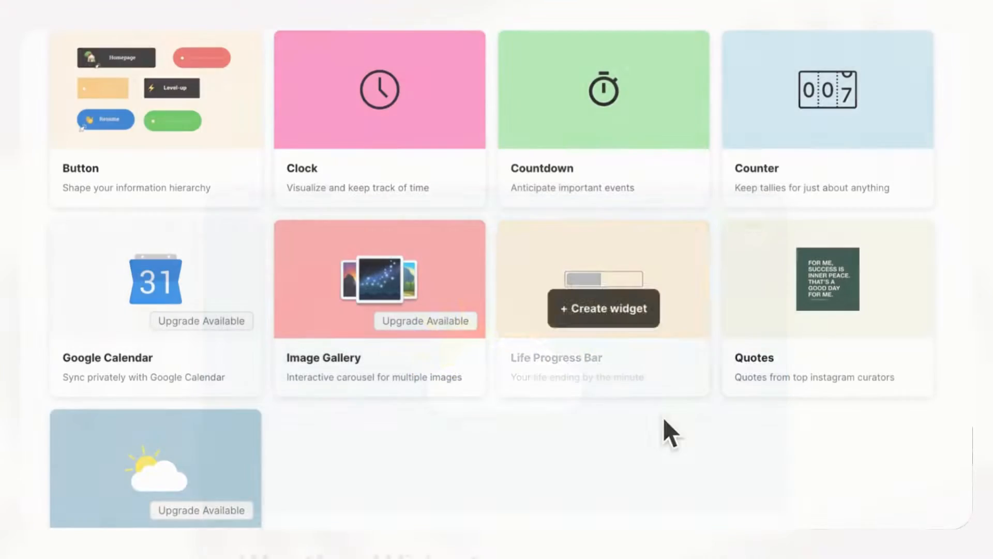
Switch to Indify, create a Weather widget titled "weather widget", and set its location to New York, New York, United States
scroll(665, 428, down, 3)
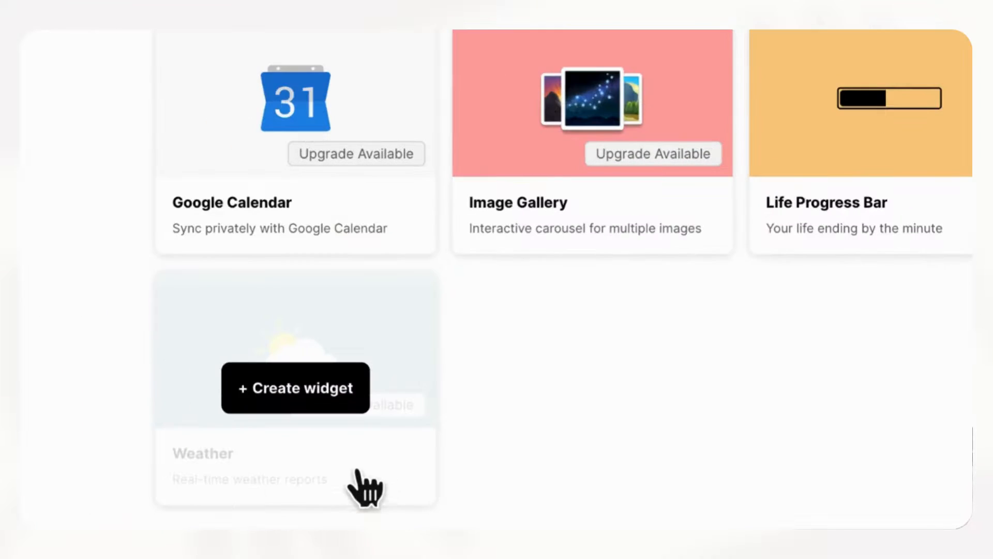
click(216, 493)
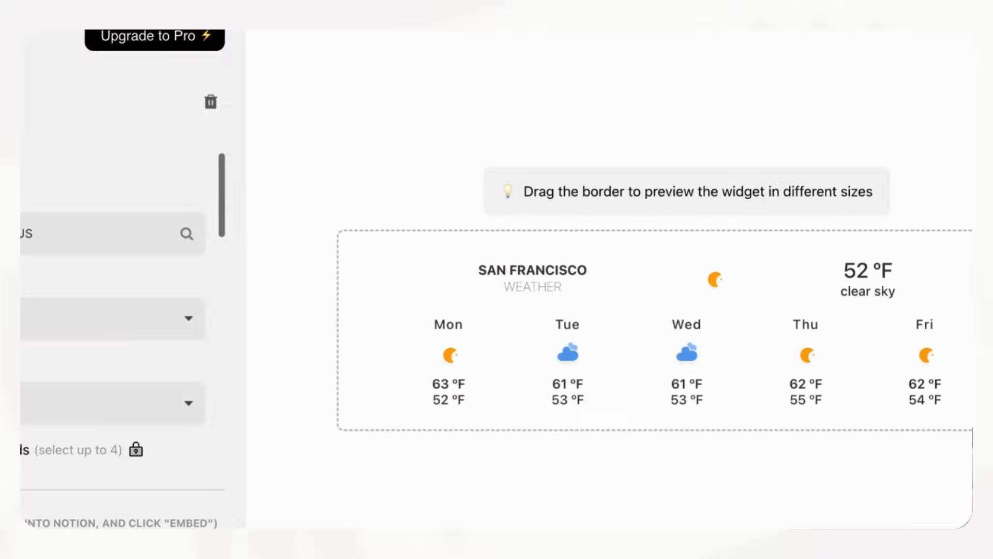
click(153, 250)
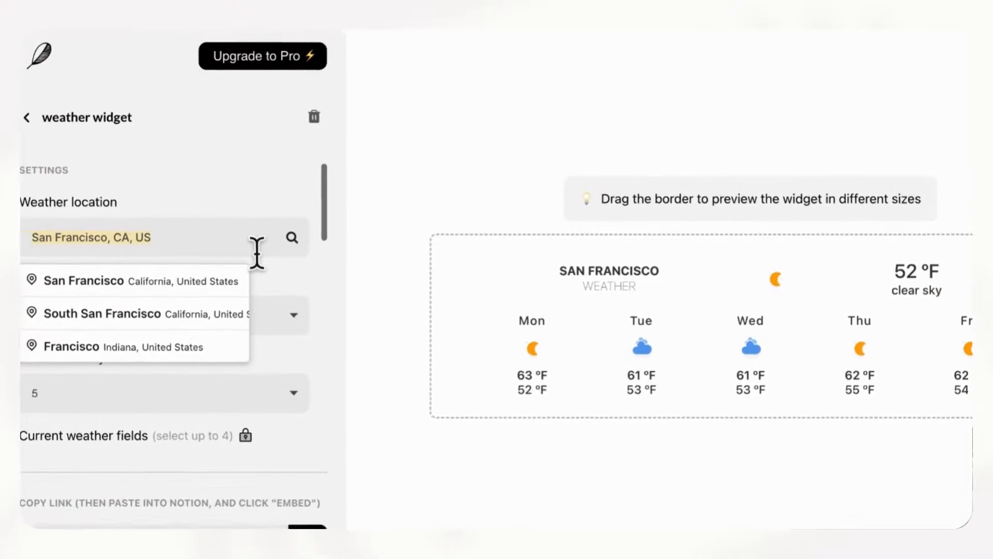
text(new )
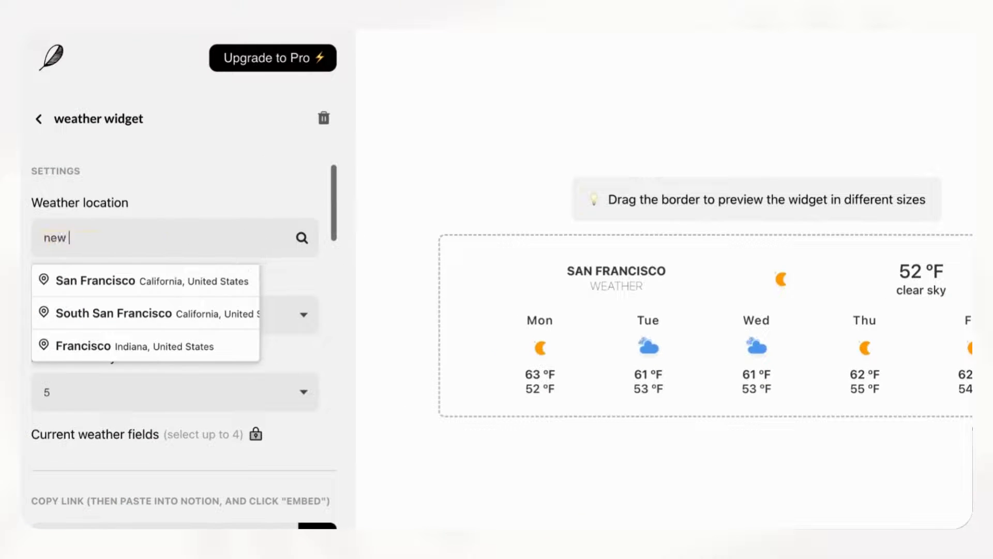
text(york)
click(259, 281)
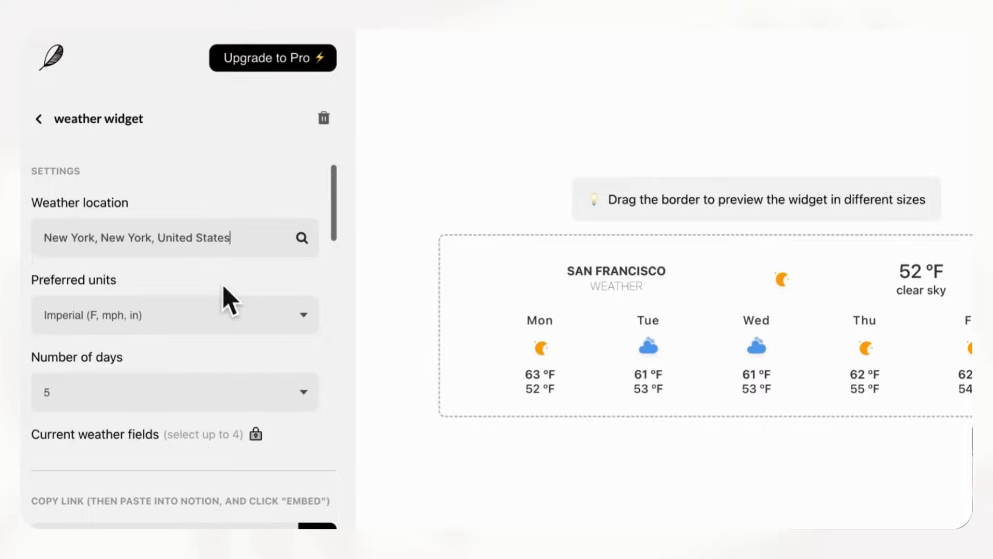
scroll(294, 290, down, 1)
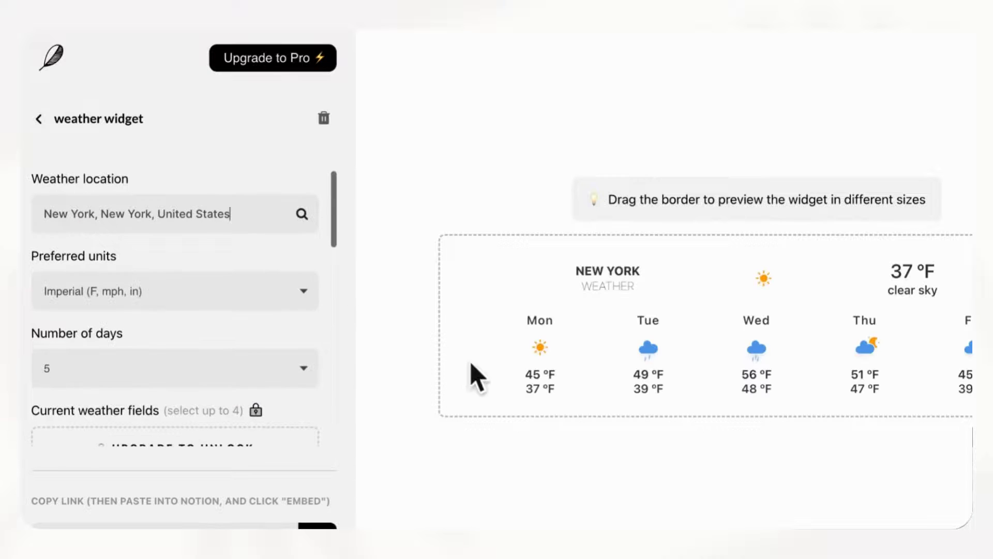
Check the available preferred units and number-of-days choices for the weather widget, keeping Imperial and 5 days
scroll(237, 306, down, 2)
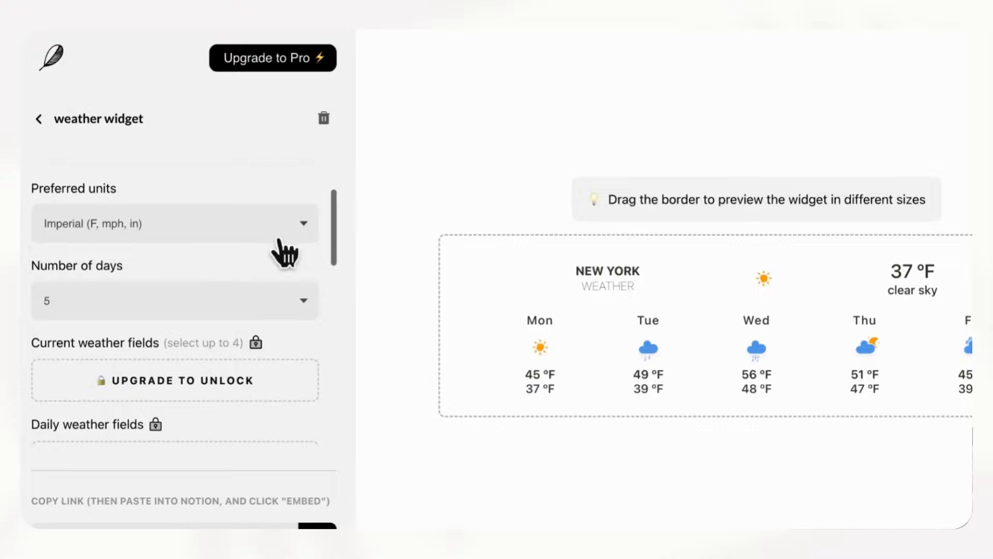
click(311, 237)
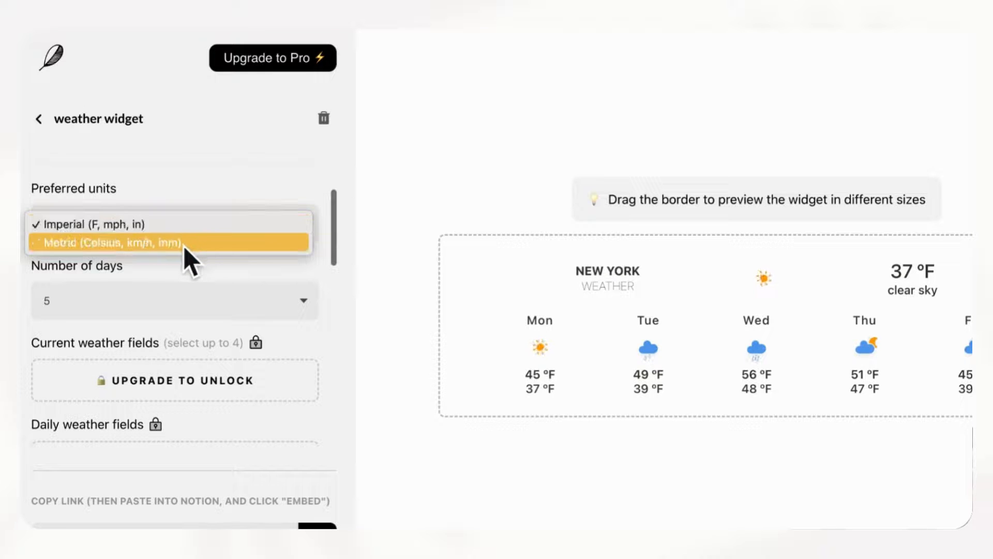
click(184, 282)
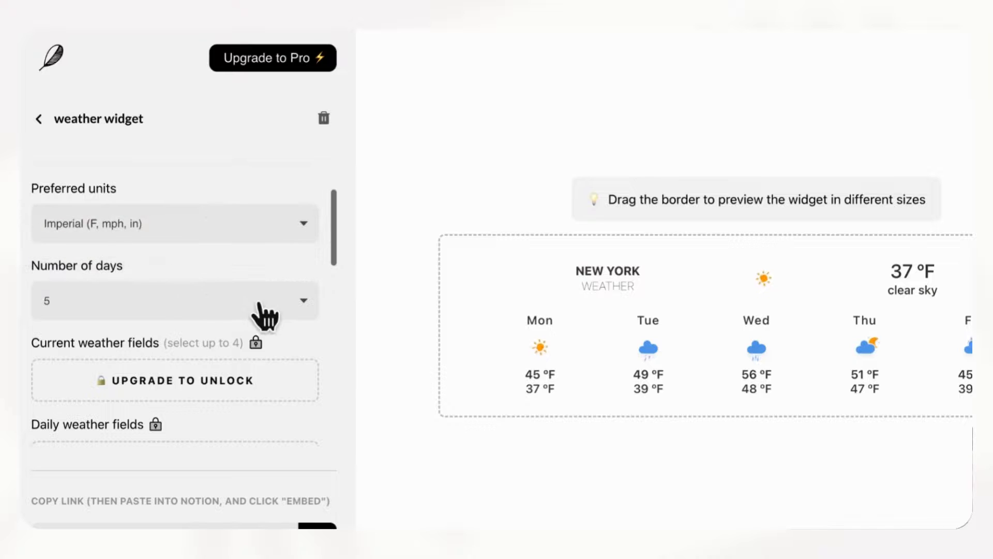
click(298, 316)
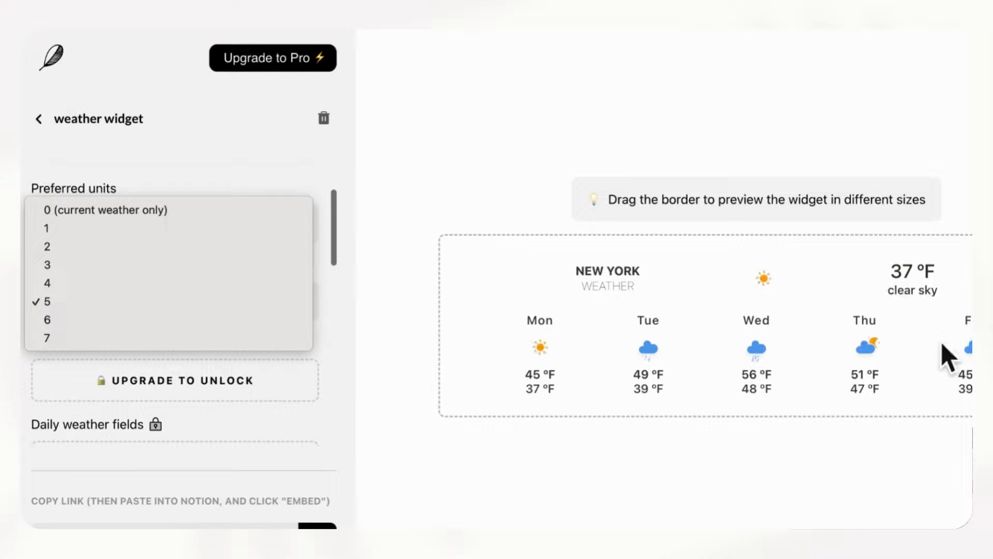
click(337, 335)
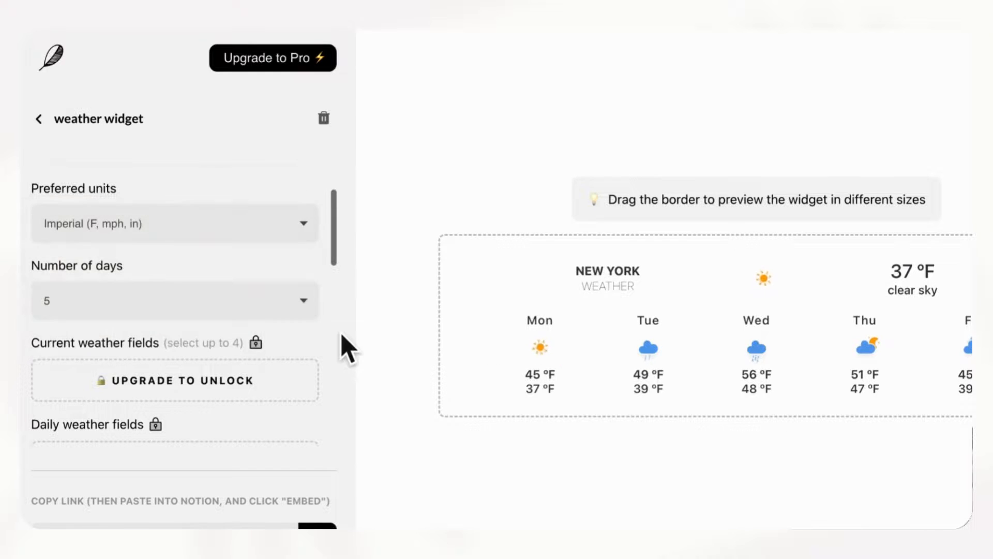
Review the weather widget's forecast, icon style, text color, dark/light appearance and hover menu options
scroll(339, 336, down, 5)
scroll(348, 349, down, 2)
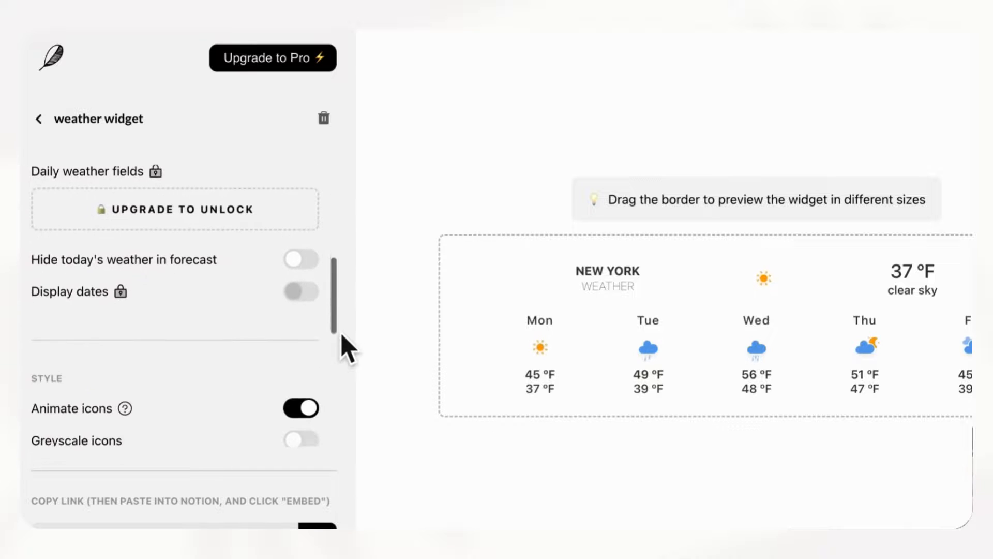
scroll(260, 352, down, 4)
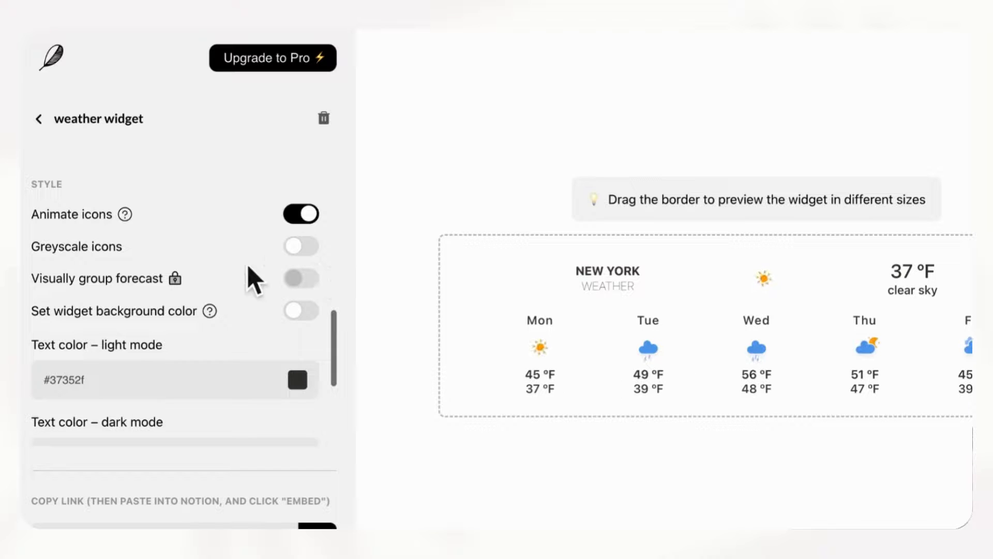
scroll(243, 279, down, 1)
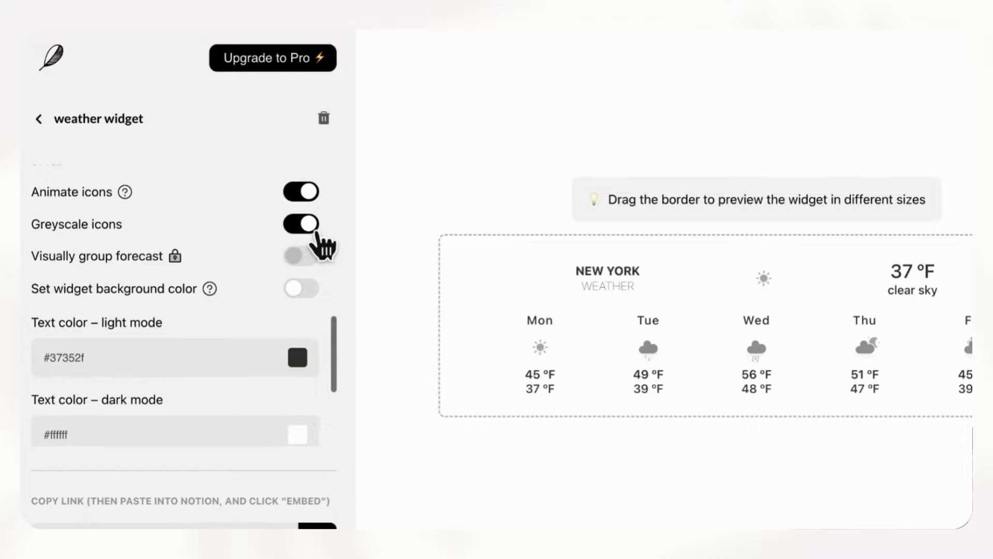
scroll(274, 287, down, 2)
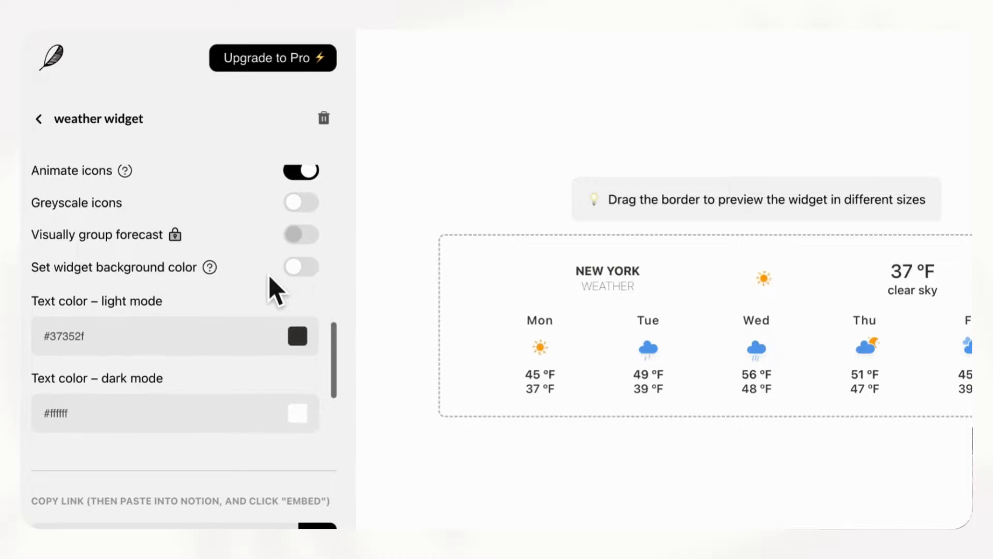
scroll(274, 289, down, 1)
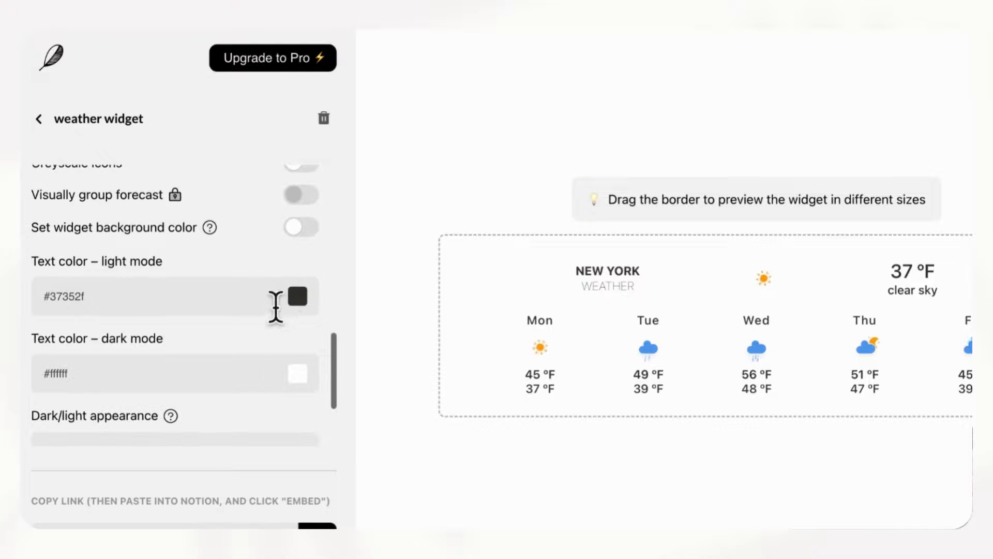
scroll(276, 305, down, 3)
scroll(242, 304, down, 2)
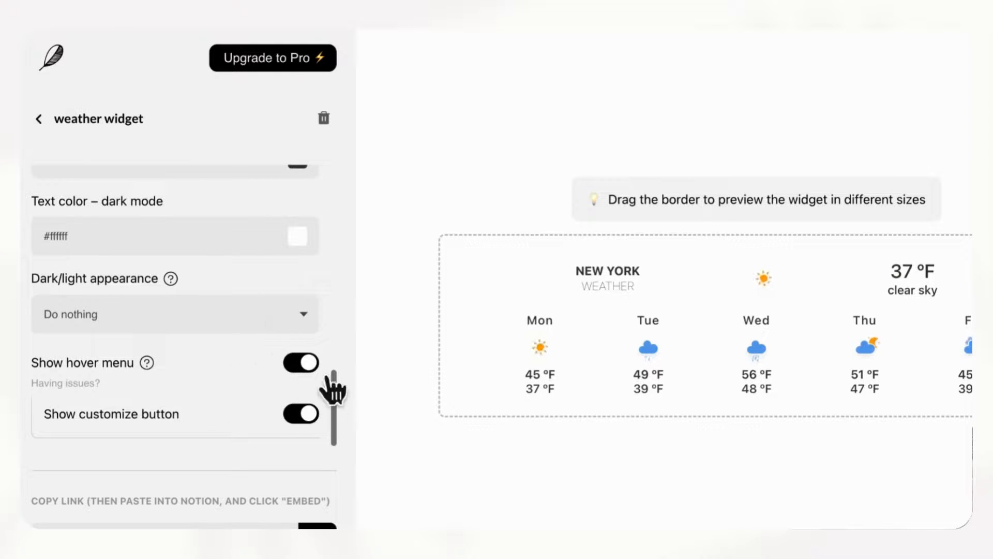
scroll(264, 406, up, 8)
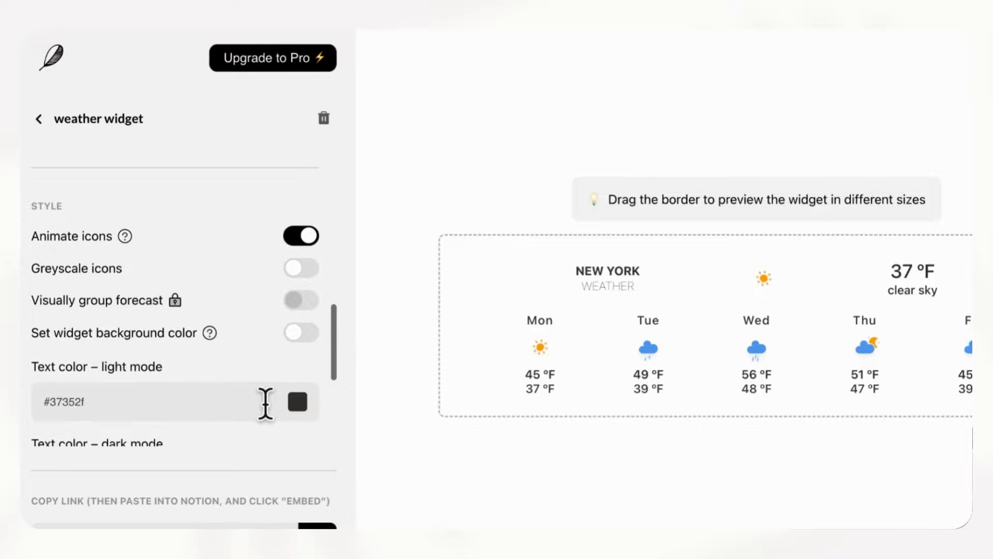
Enable the weather widget's background color and set it to the Notion Light swatch #e9e5e3
click(313, 339)
scroll(292, 357, down, 3)
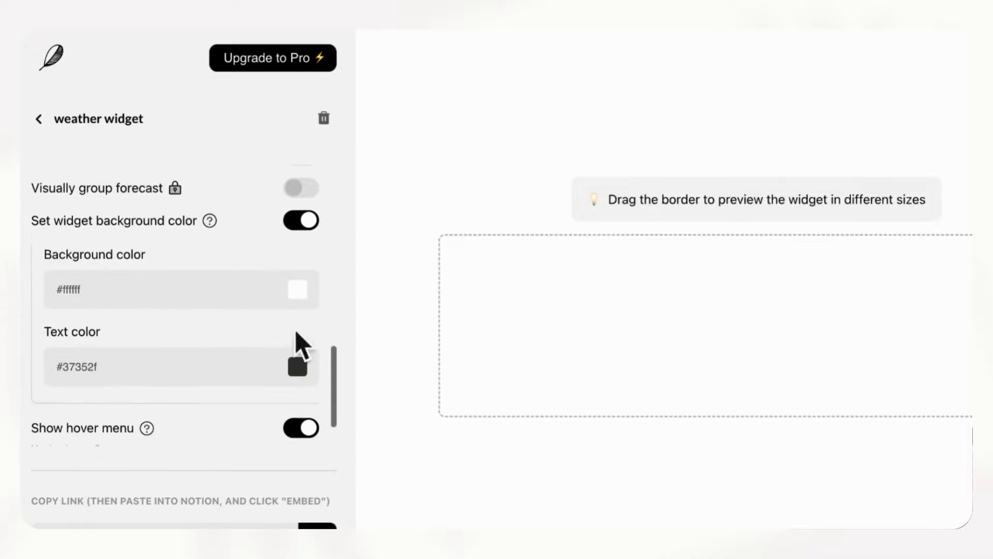
click(310, 303)
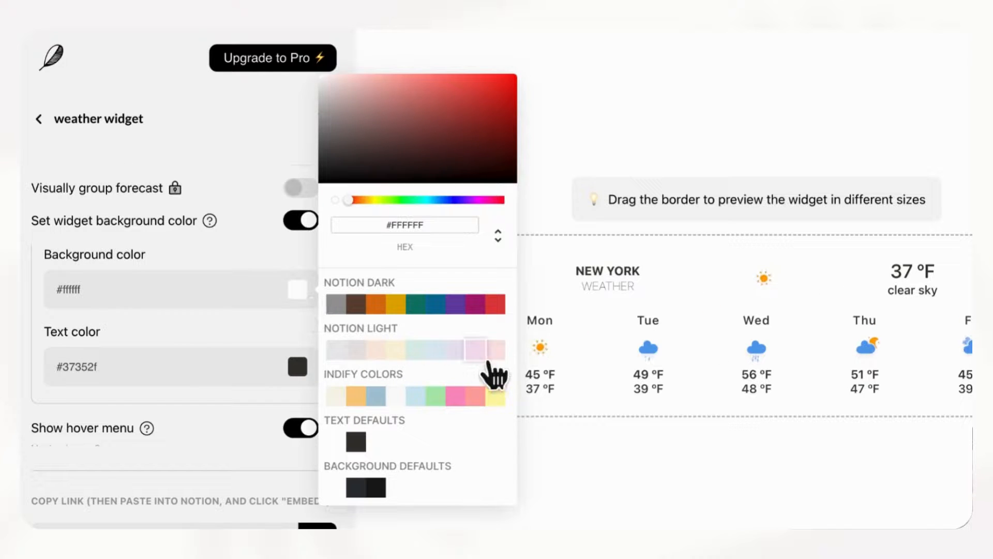
click(396, 350)
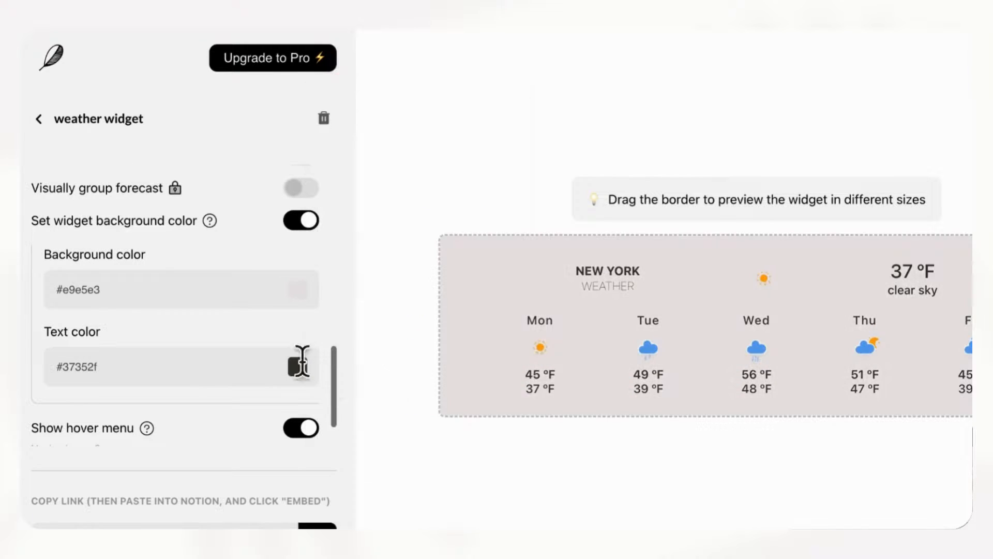
Copy the weather widget link and embed it in the Notion page's wide column, directly below the image gallery
scroll(299, 362, down, 2)
click(317, 525)
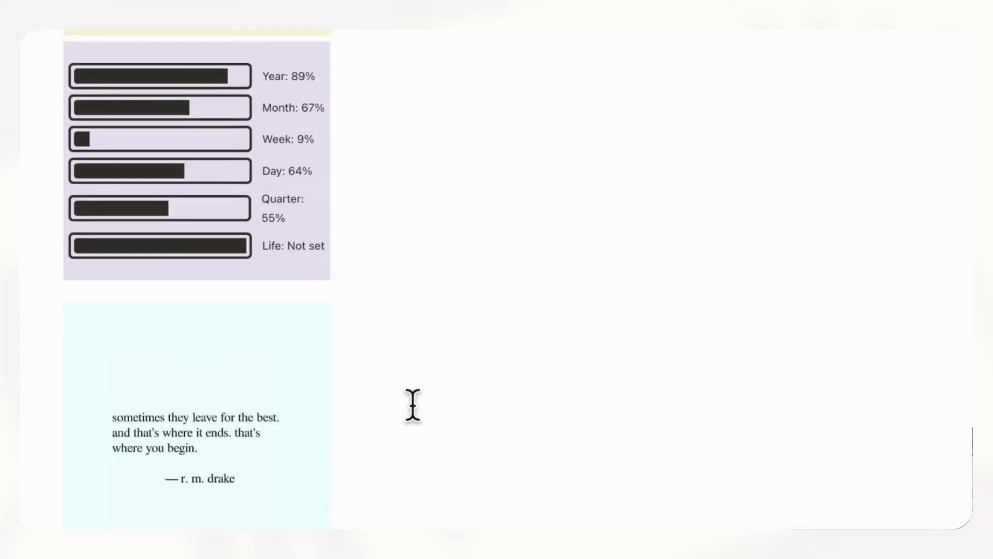
scroll(413, 405, up, 7)
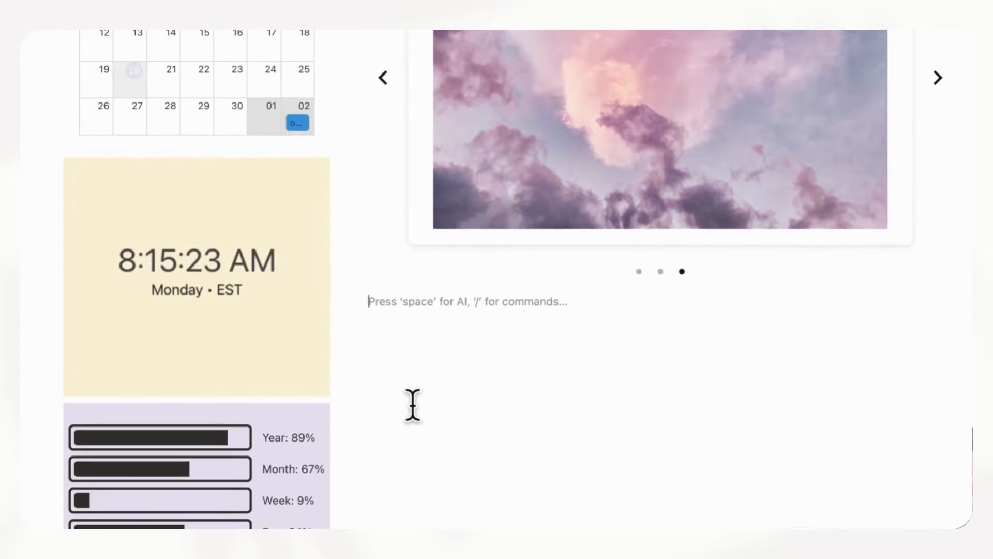
key(ctrl+v)
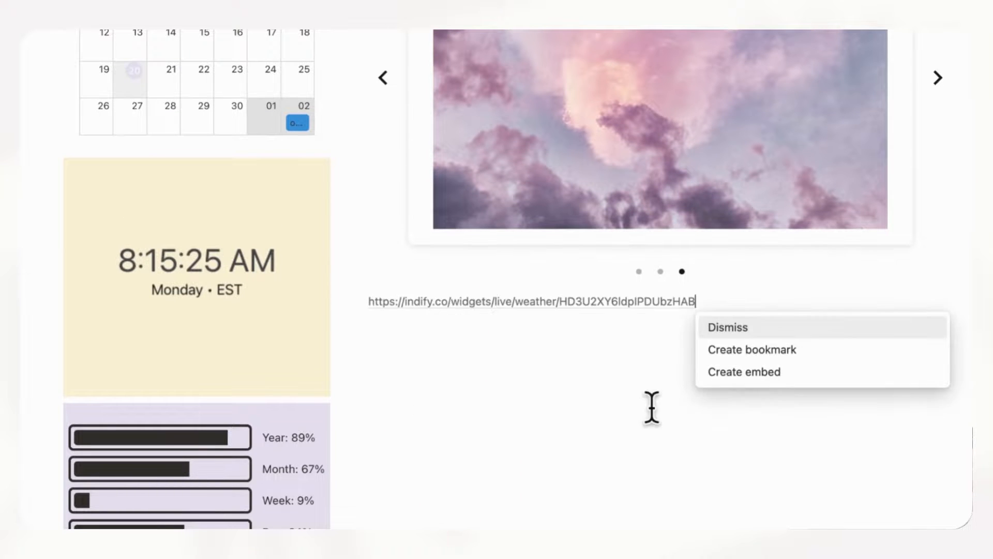
click(751, 381)
scroll(616, 368, down, 2)
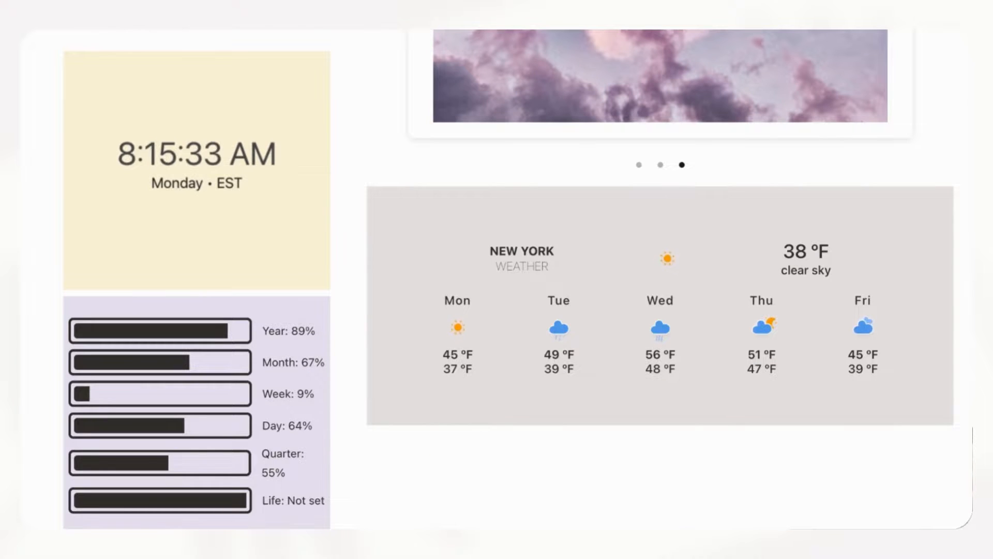
scroll(616, 280, up, 3)
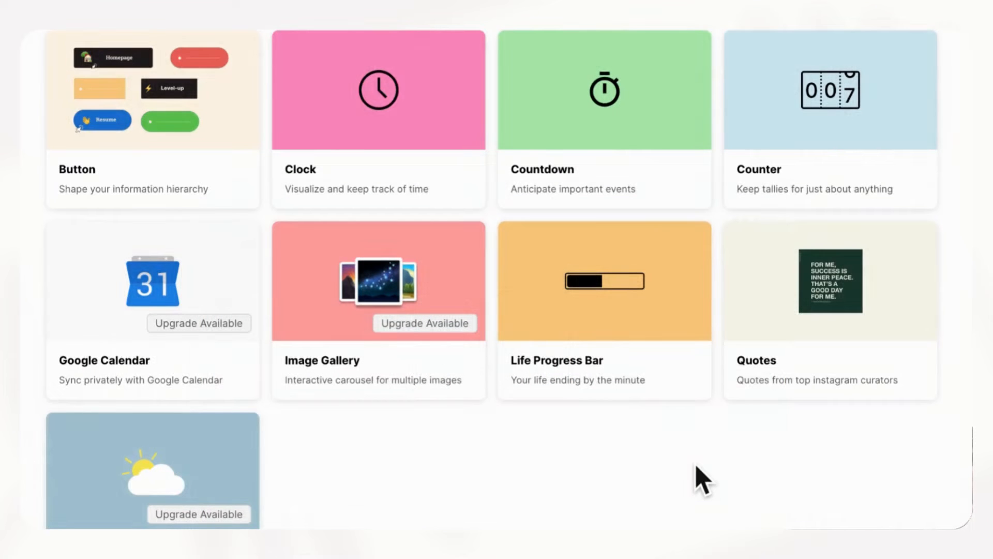
Switch to Indify, create a Counter widget titled "Counter", and set its counter title to "Books Read This Year"
mouse_move(855, 196)
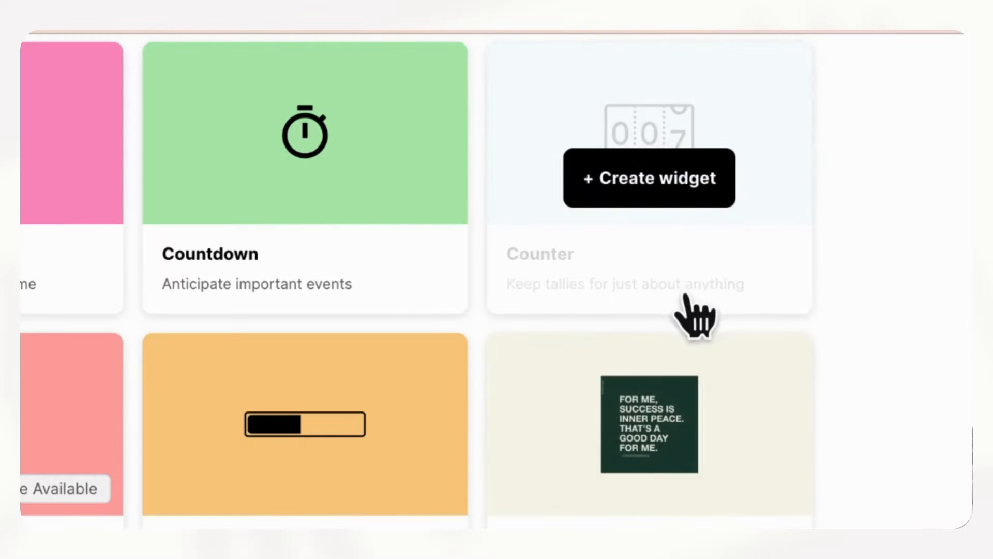
click(683, 179)
click(457, 334)
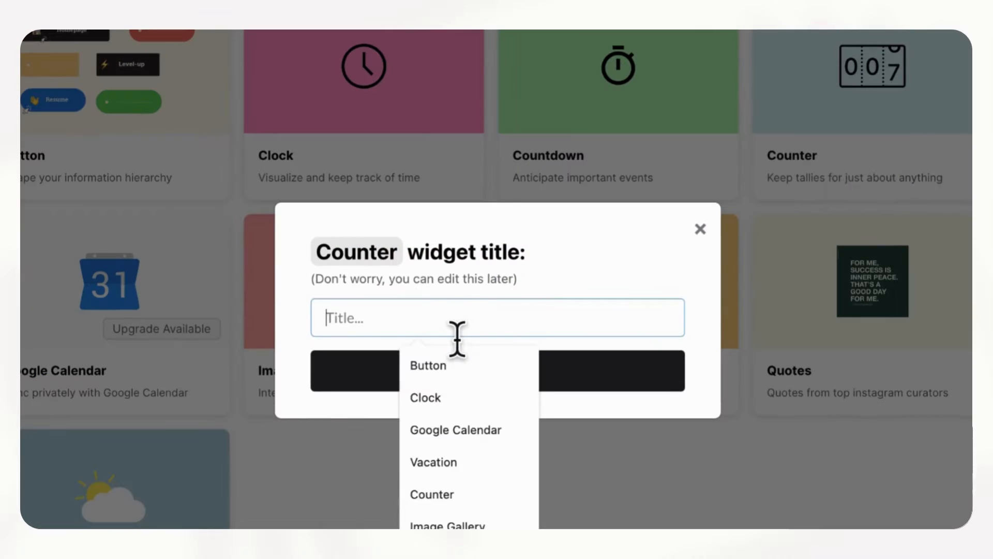
text(Cou)
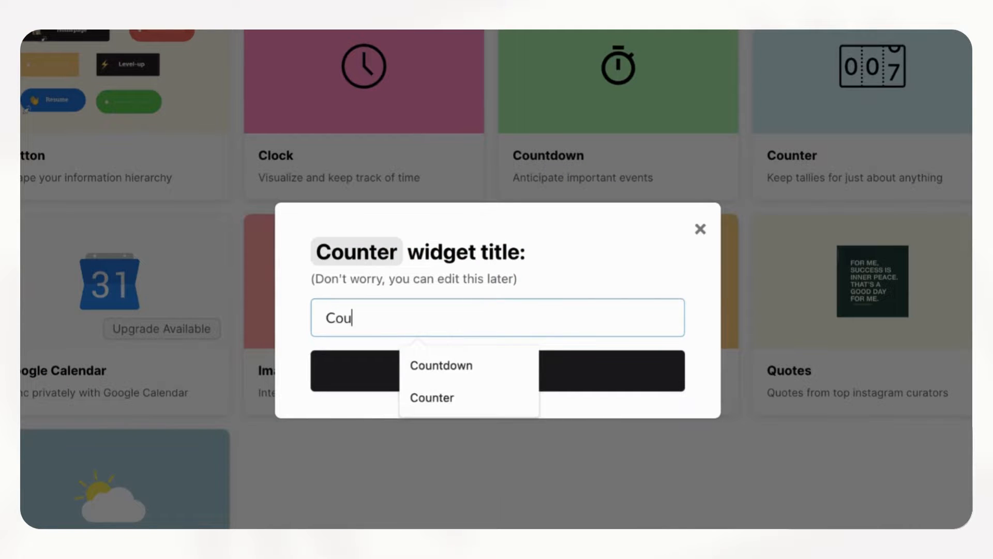
click(411, 397)
click(394, 385)
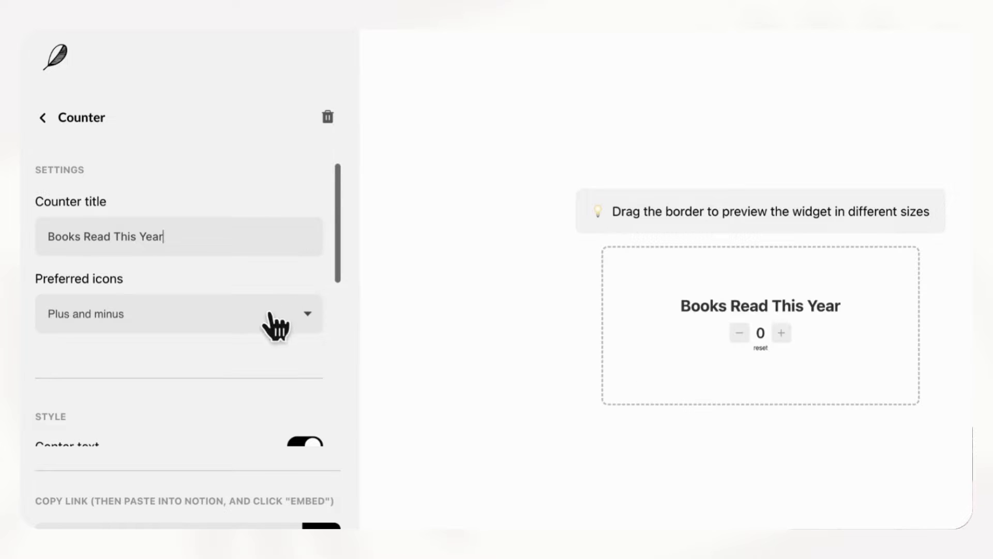
Try Arrows as the counter's preferred icons, and restore Plus and minus
click(235, 332)
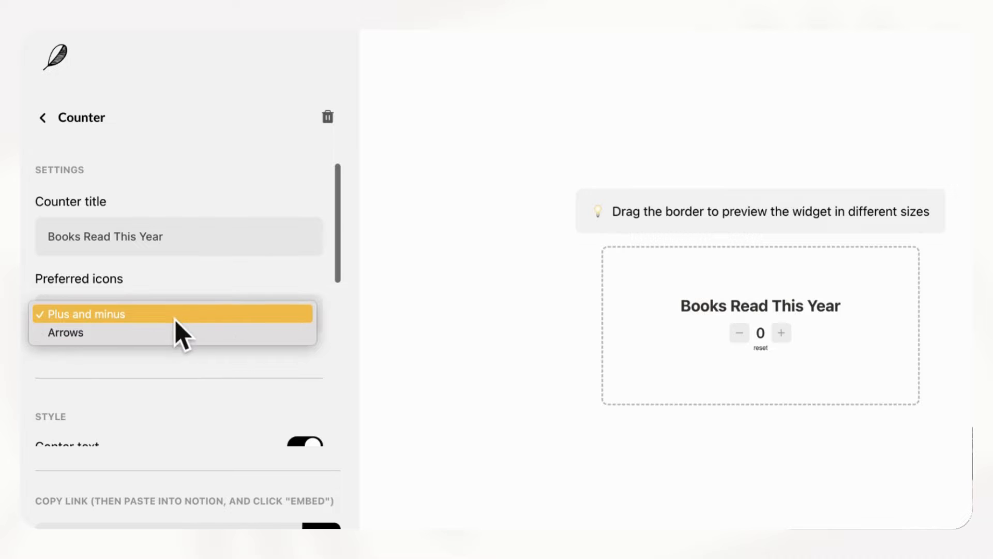
click(164, 333)
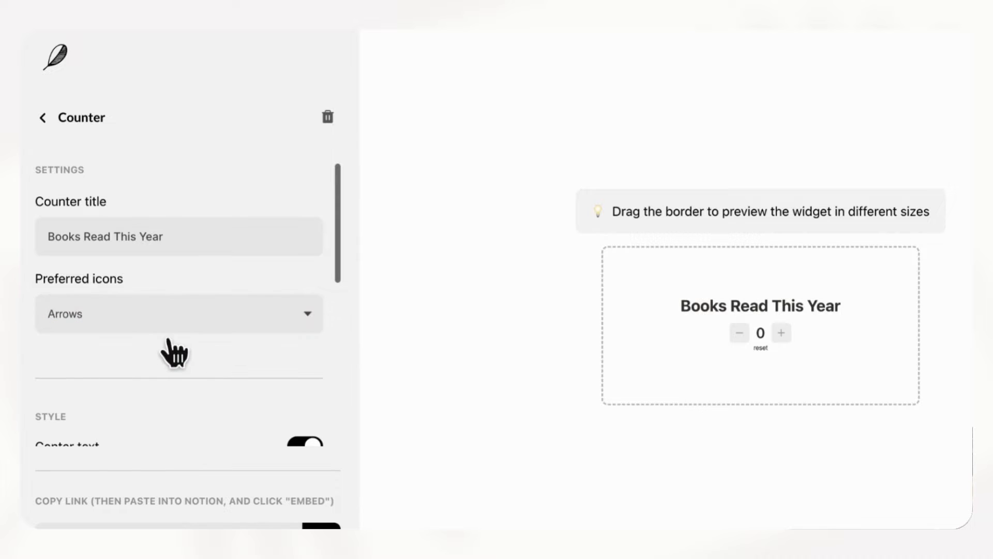
click(138, 313)
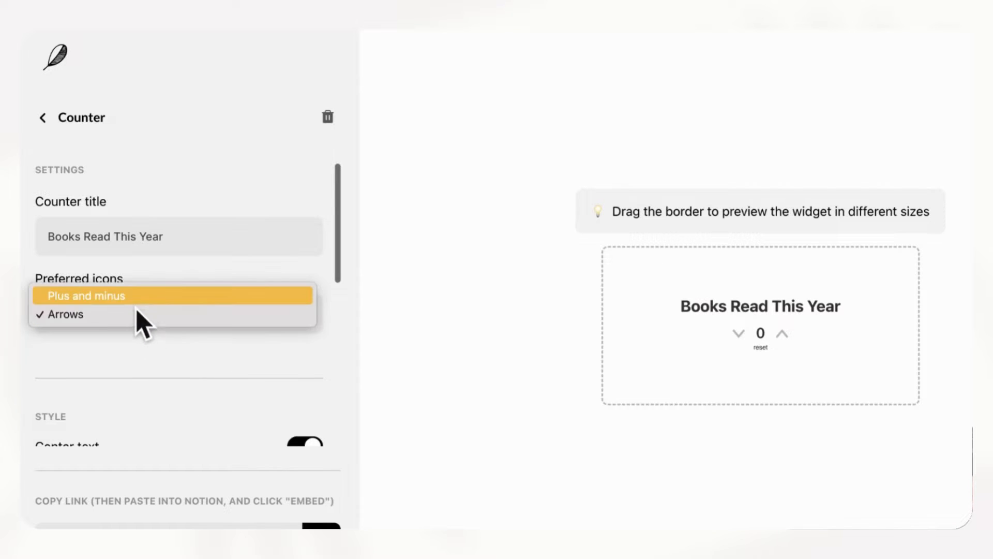
click(135, 302)
Enable the counter's background color, set it to the Notion Light pink #fbe4e4, and choose the Dark button style
scroll(172, 377, down, 5)
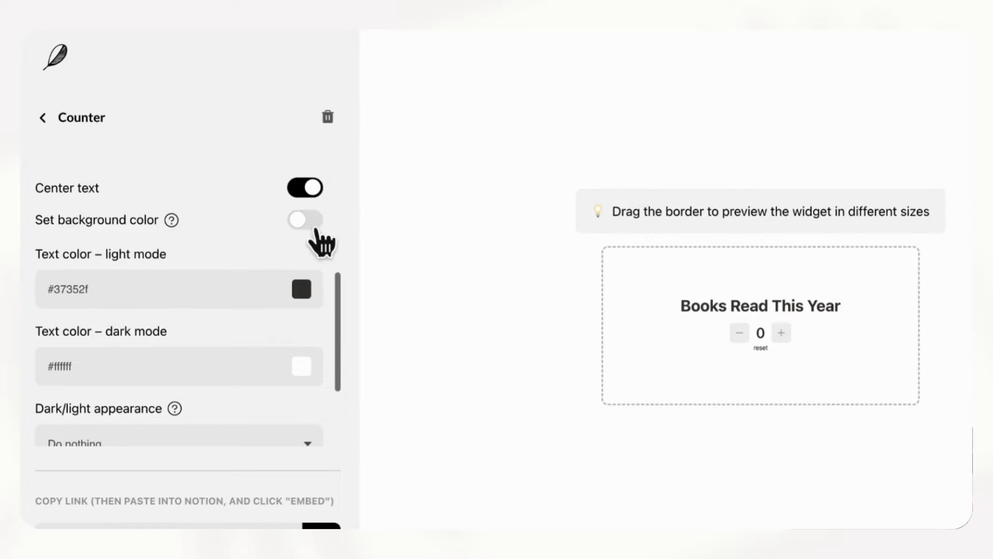
click(314, 227)
click(309, 291)
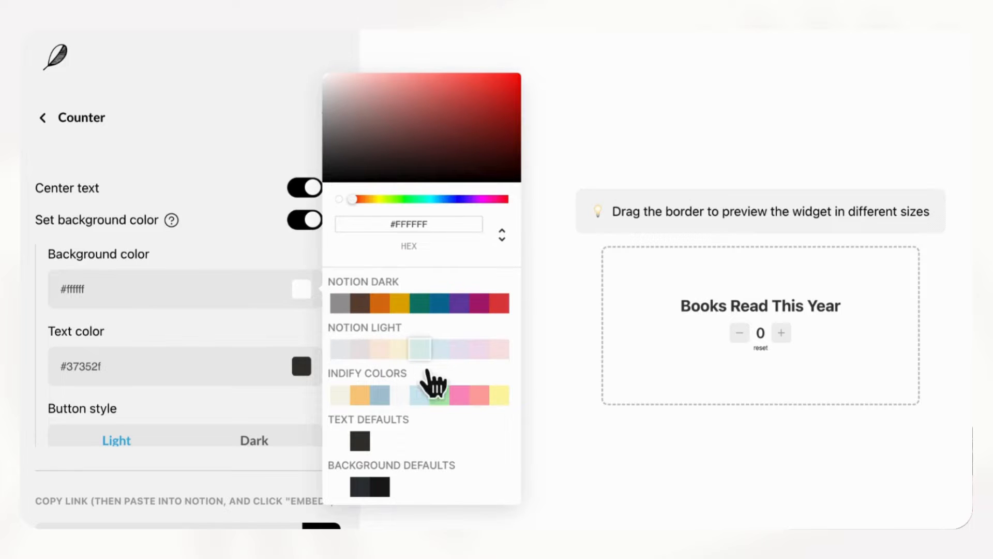
click(499, 350)
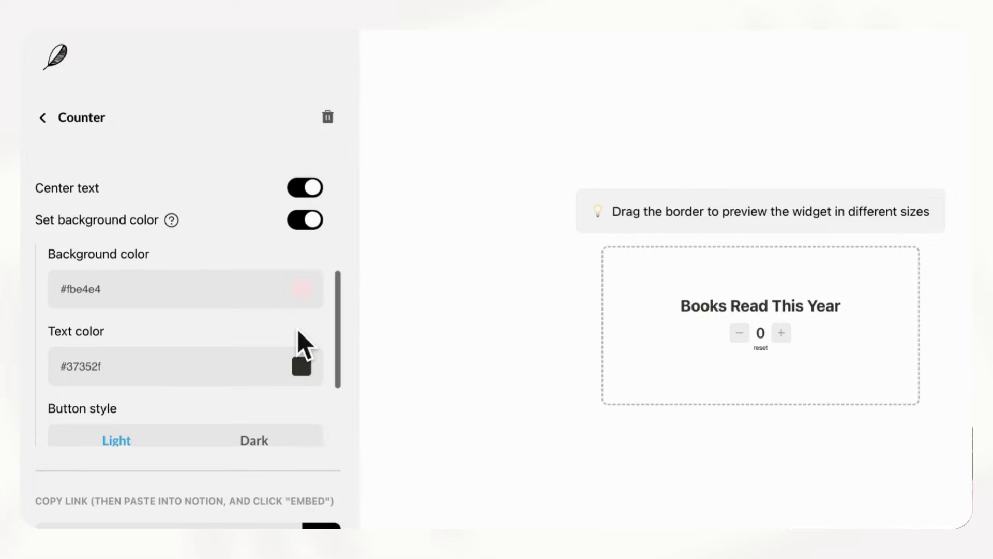
scroll(263, 326, down, 3)
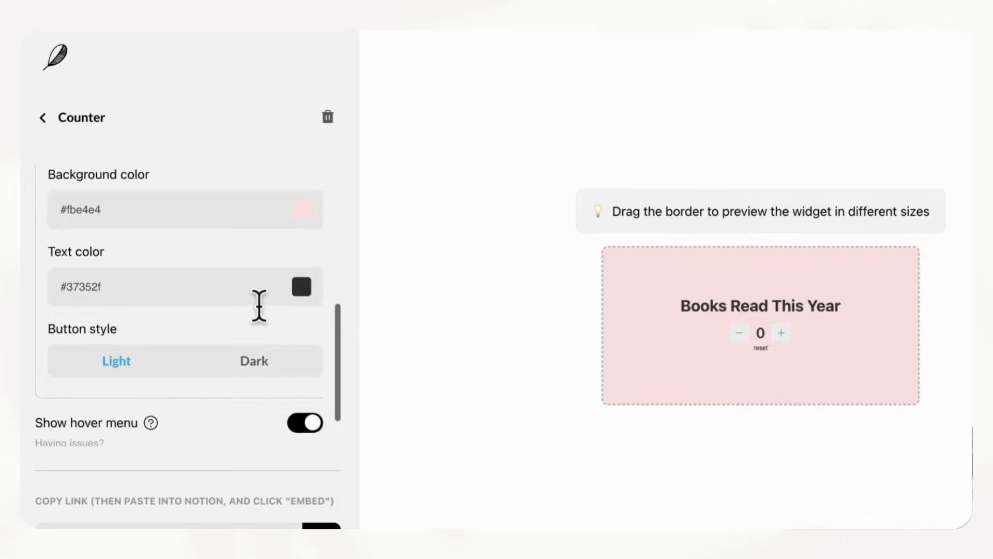
scroll(269, 311, down, 2)
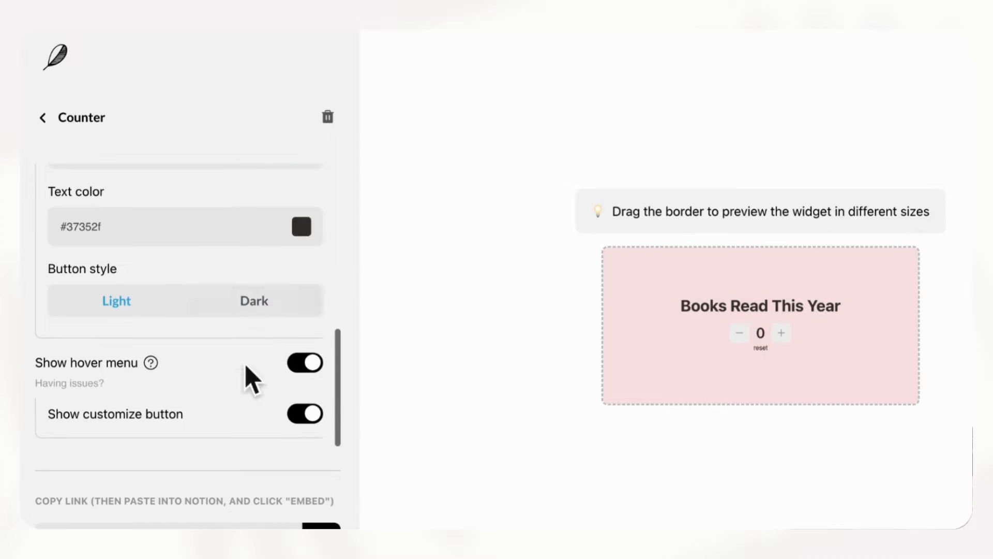
click(277, 311)
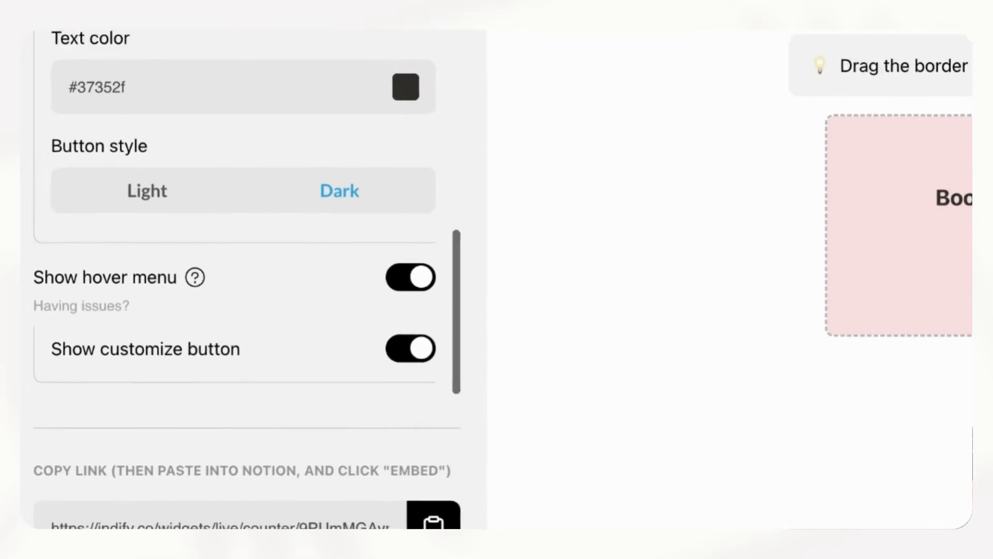
Copy the counter widget link and embed it in the Notion page's narrow column, between the clock and the Website and Instagram buttons
click(445, 523)
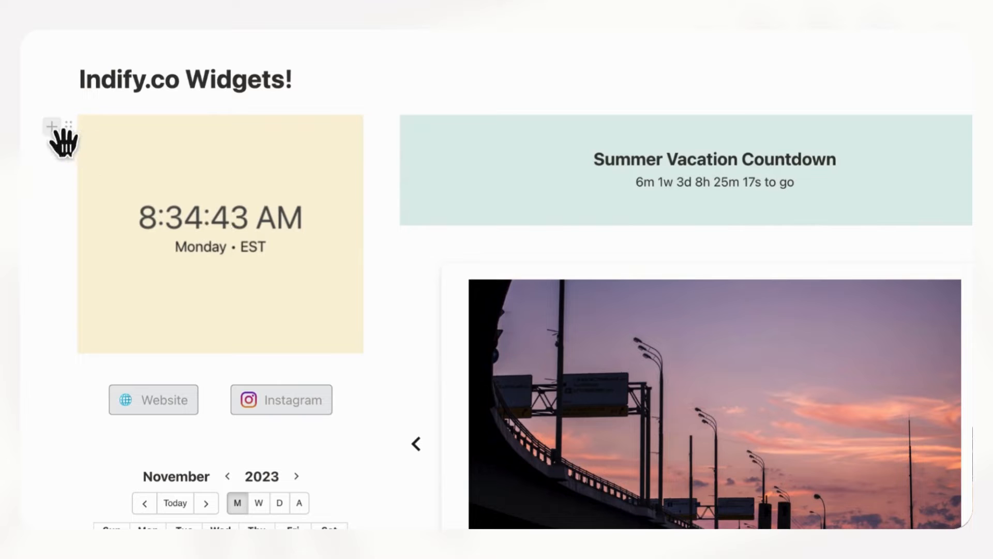
click(57, 129)
key(Escape)
key(super+v)
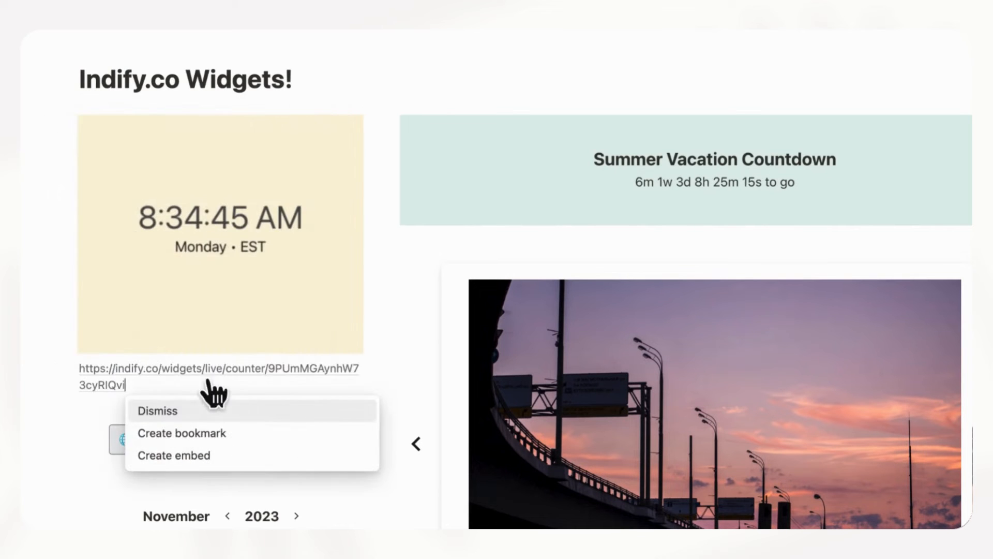
click(285, 456)
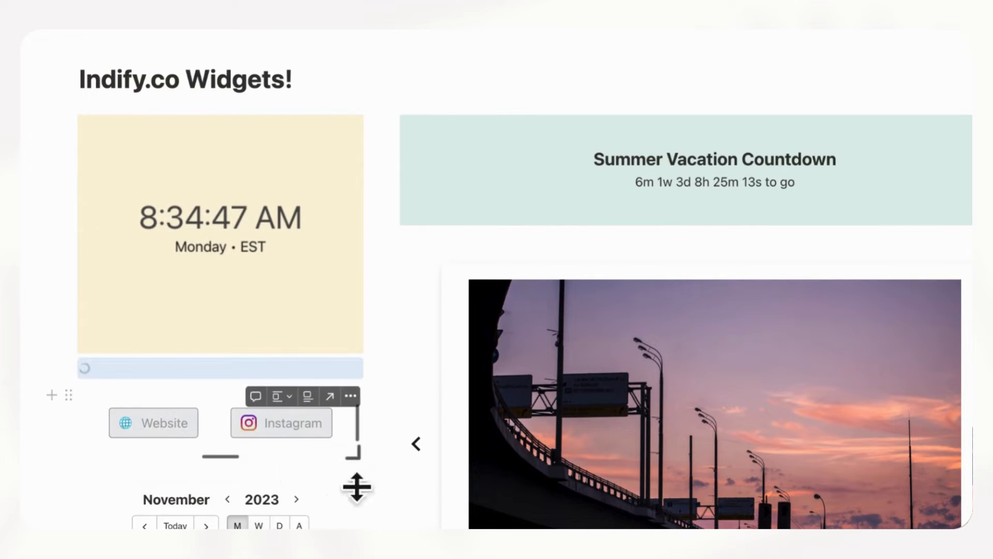
Shorten the Books Read This Year counter embed so it fits closely around its title and plus and minus buttons
scroll(412, 517, down, 1)
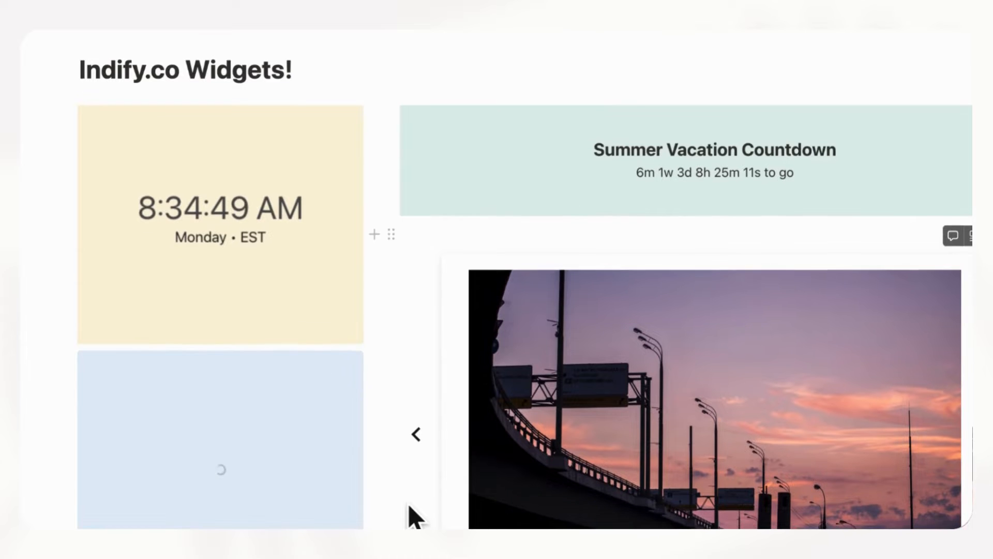
scroll(318, 495, down, 4)
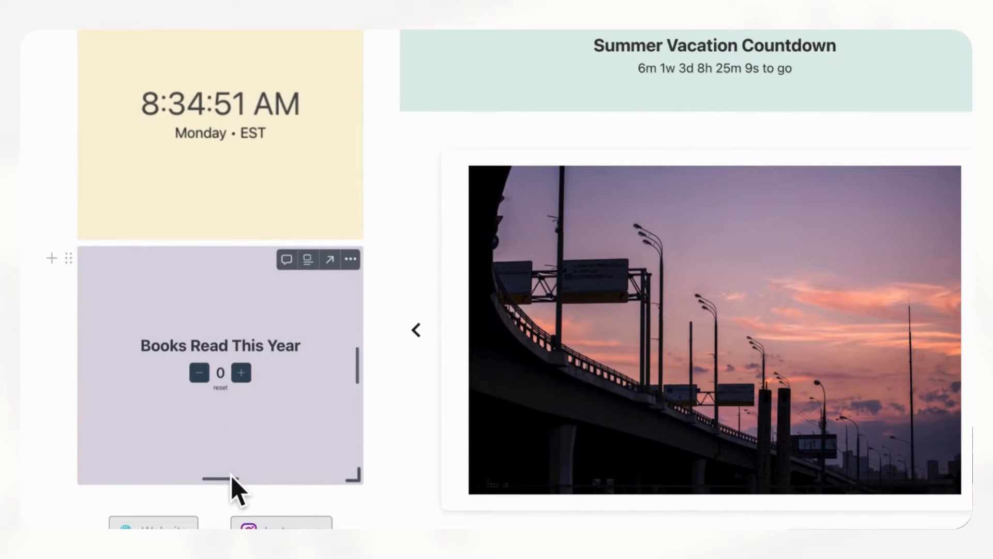
drag(239, 491, 239, 341)
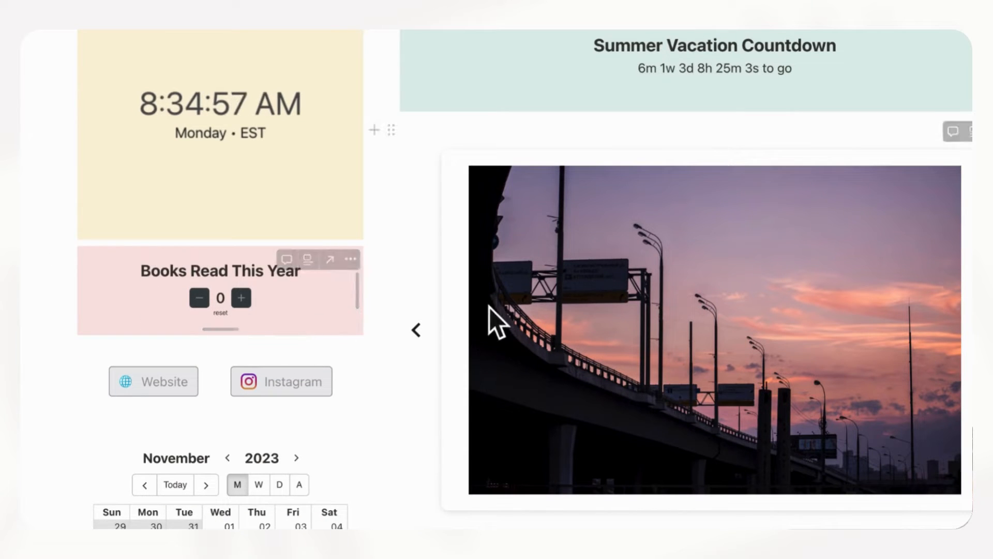
scroll(382, 310, up, 5)
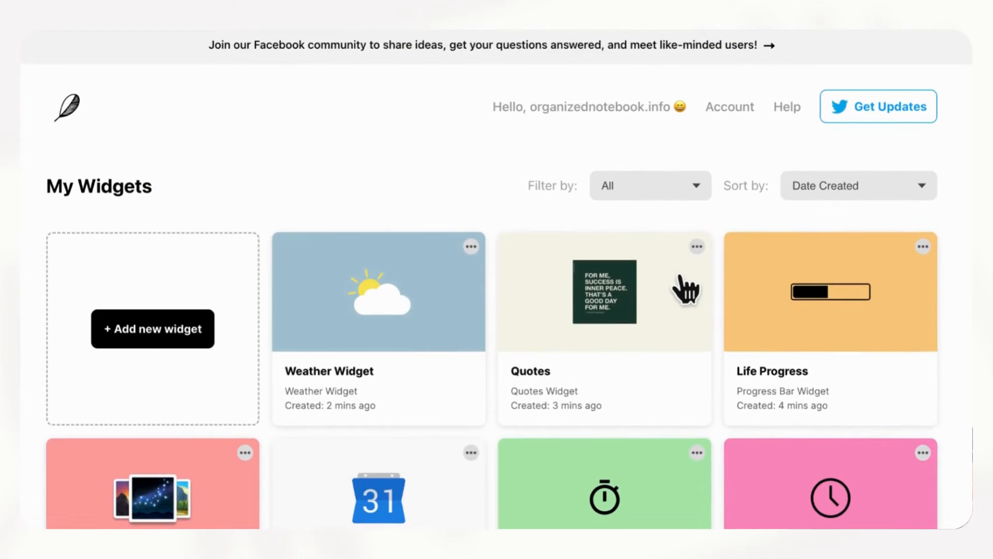
scroll(692, 289, down, 5)
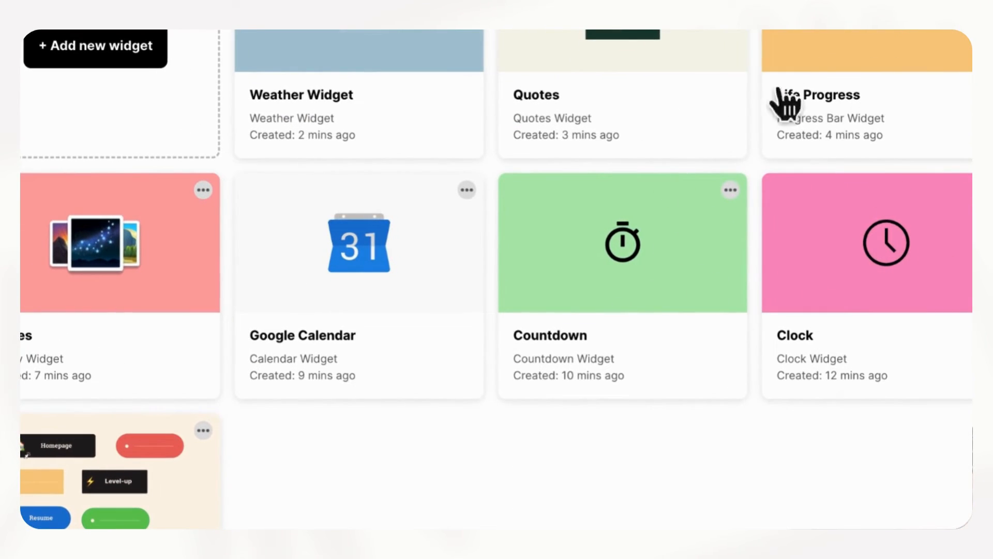
scroll(826, 303, up, 2)
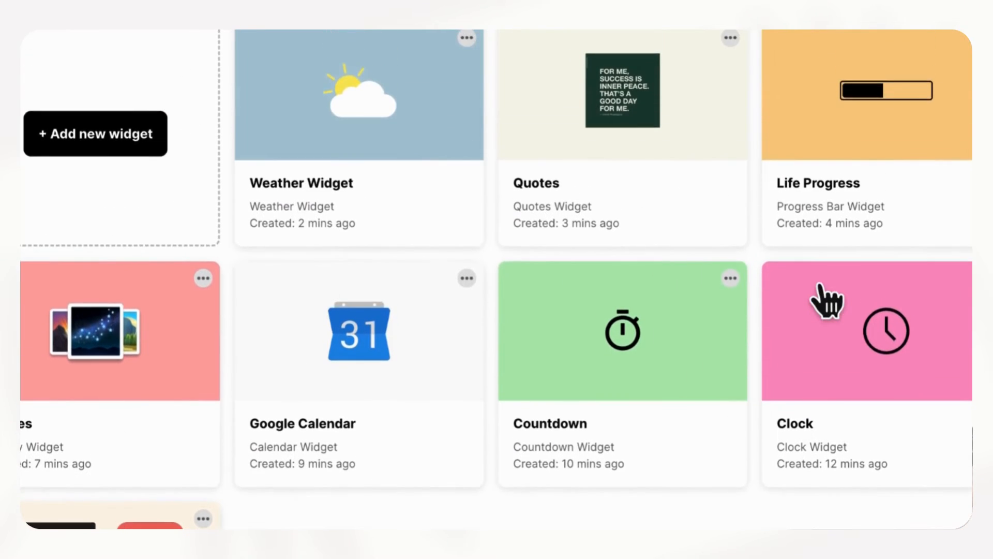